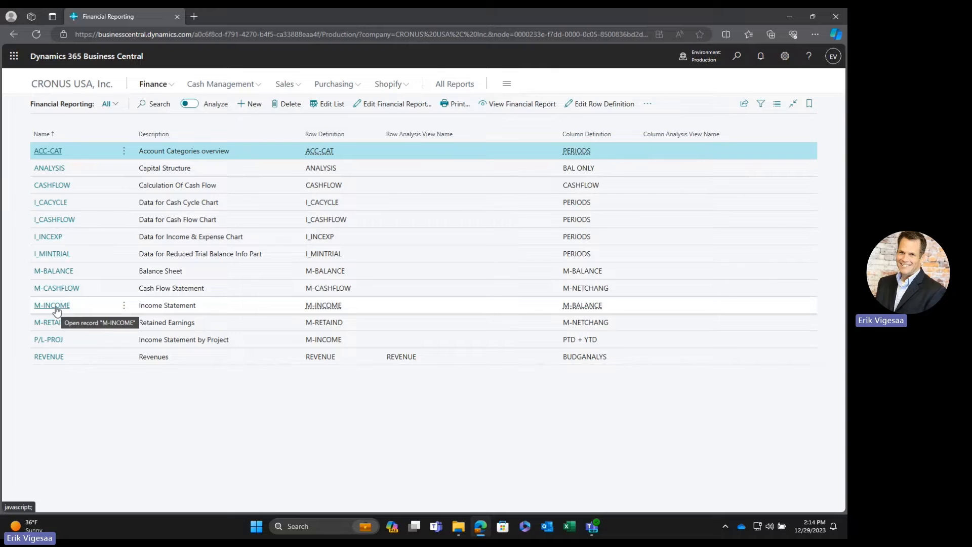
- View the M-INCOME financial report with its filter options hidden and look through its income and expense lines
click(221, 310)
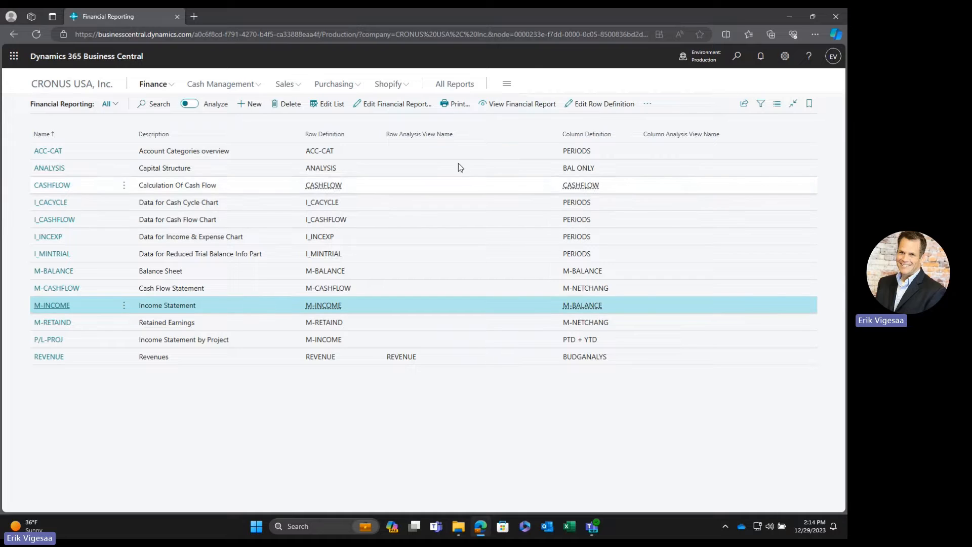
click(507, 108)
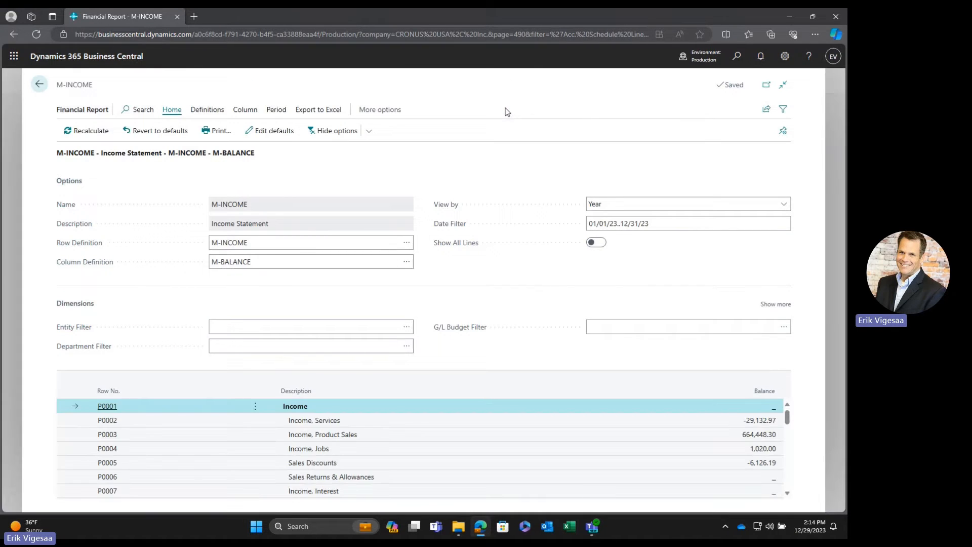
click(338, 132)
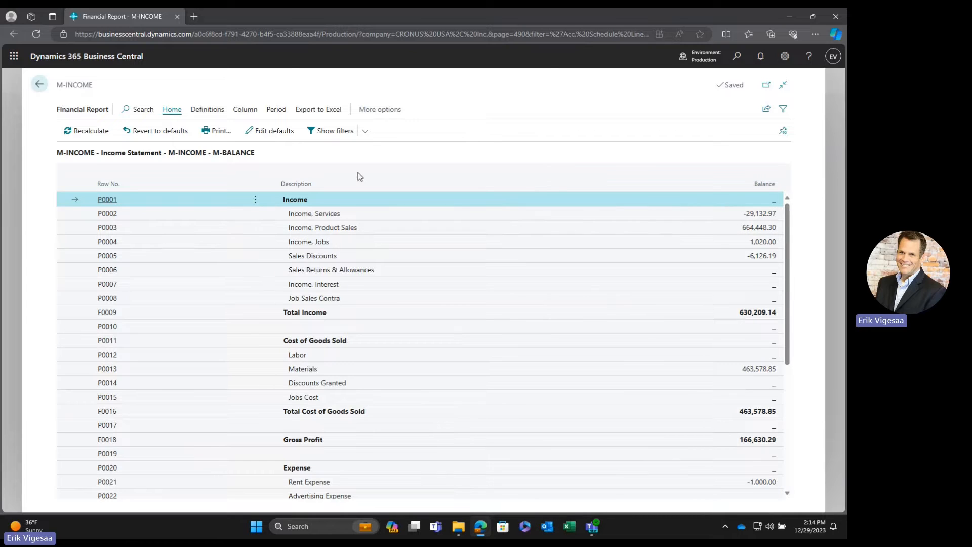
scroll(584, 237, down, 1)
scroll(584, 236, down, 2)
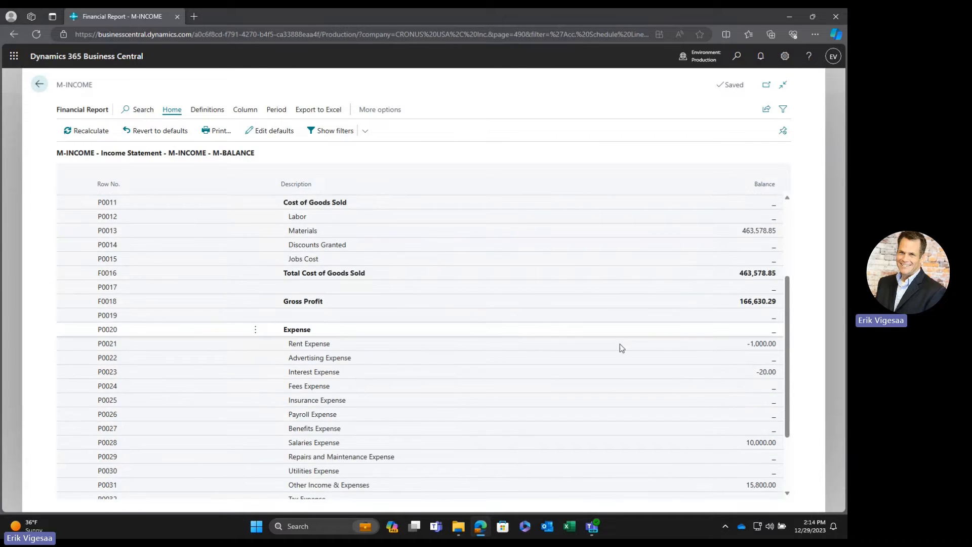
scroll(463, 338, up, 3)
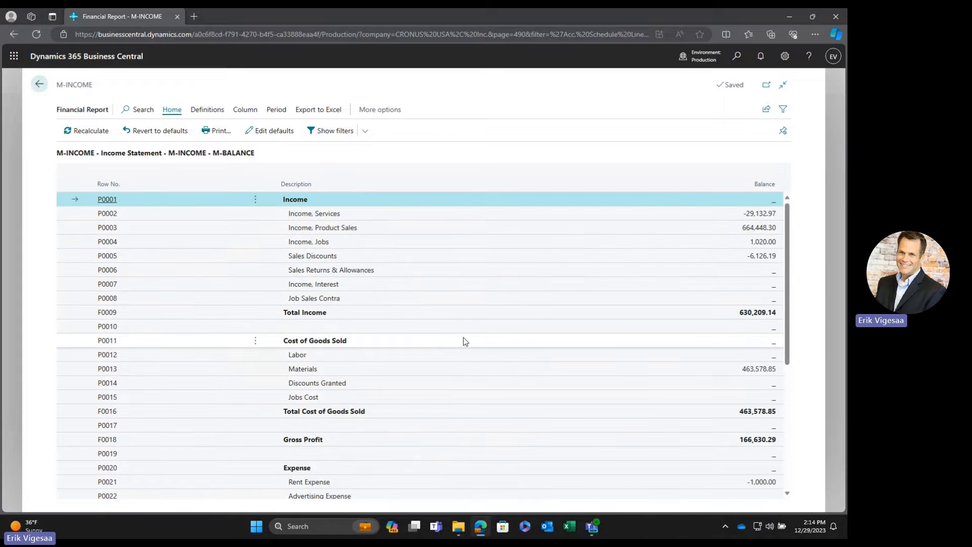
- Trace the Income, Product Sales balance to its general ledger entries and sharing options, and return to the financial report list
click(758, 229)
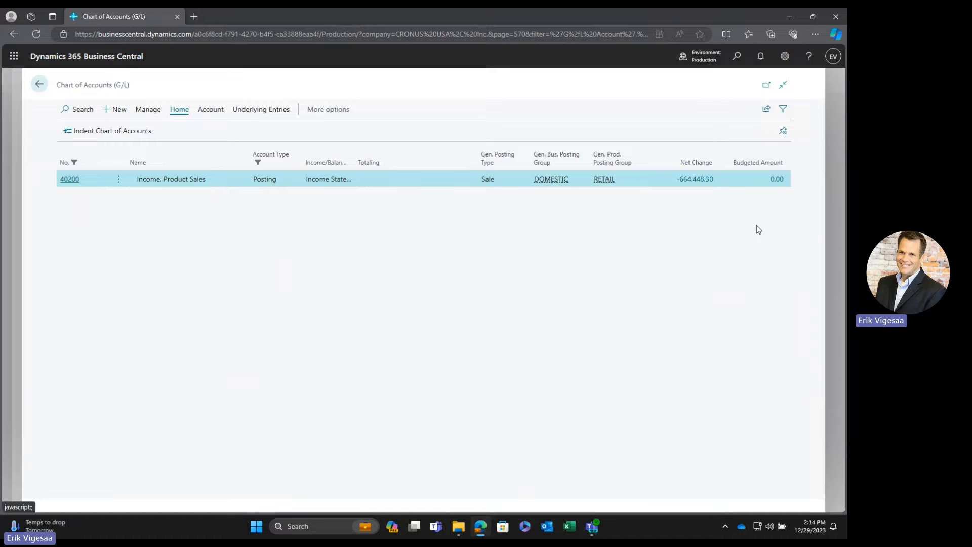
click(701, 181)
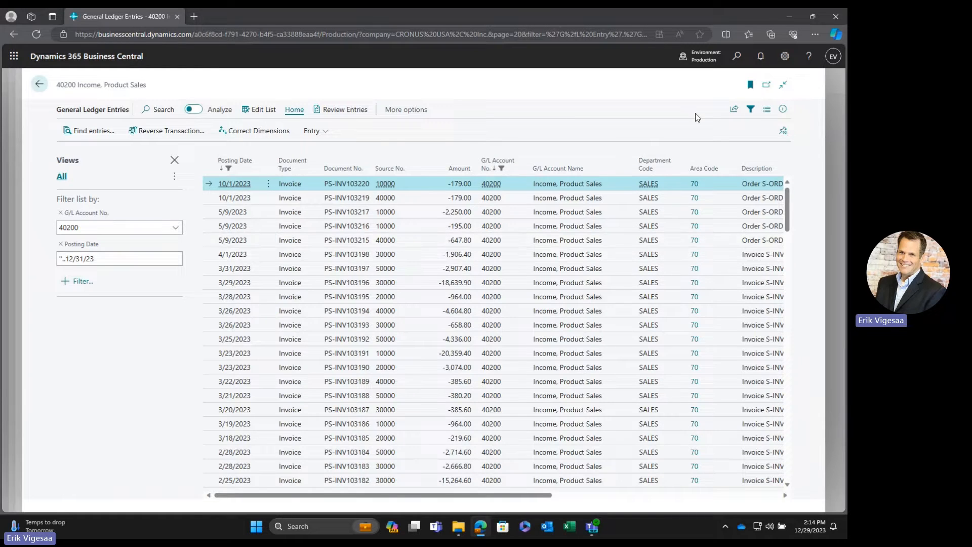
click(734, 109)
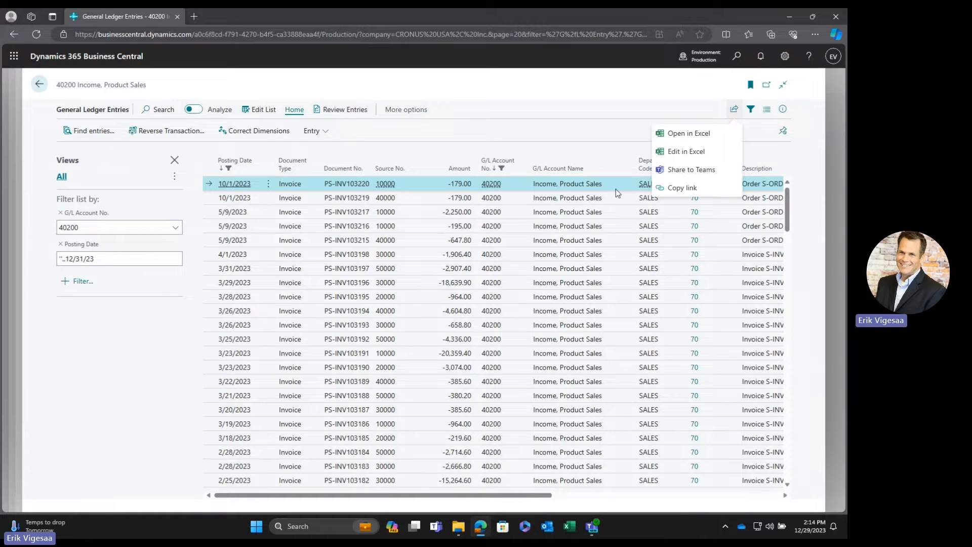
click(45, 89)
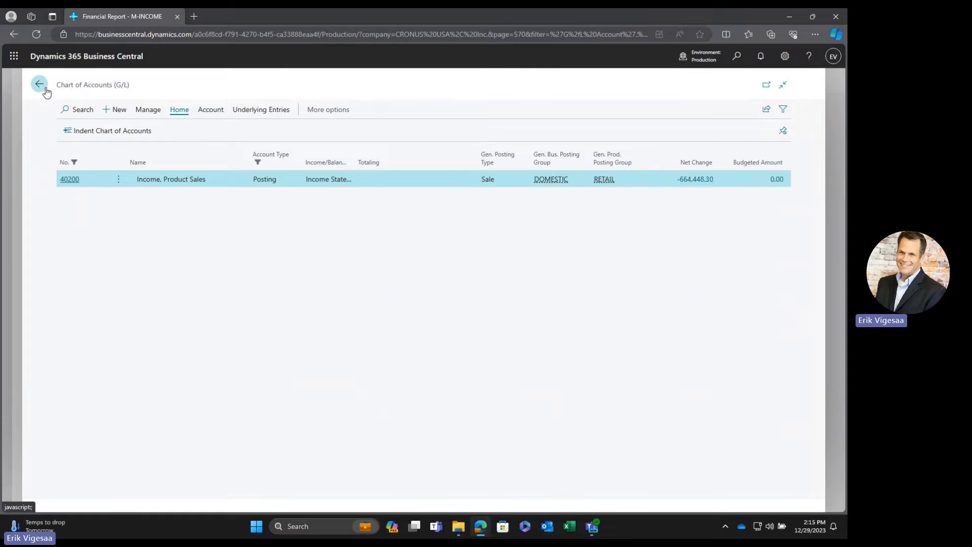
click(46, 89)
click(45, 87)
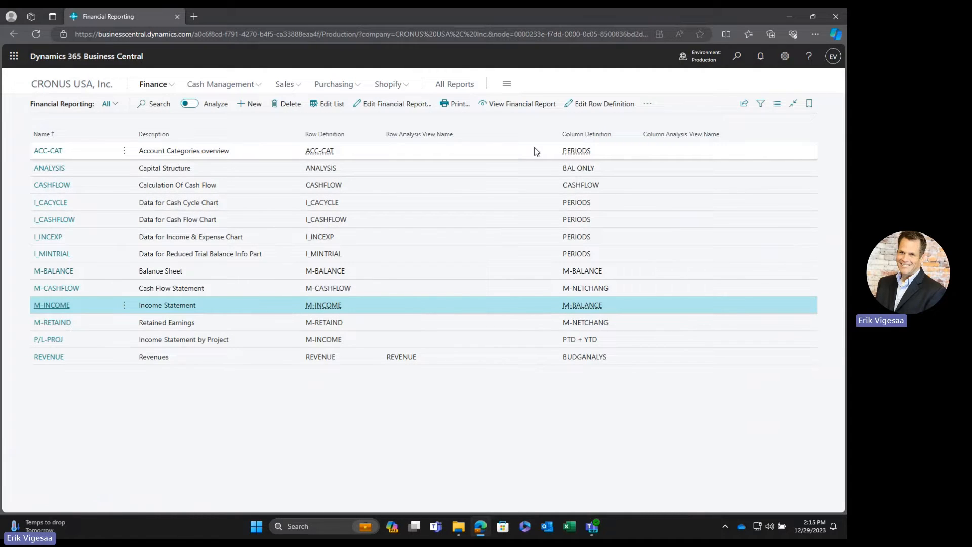
- Search for "row" to reach the Row Definitions list, and open the INC_STMNT row definition for editing
click(737, 60)
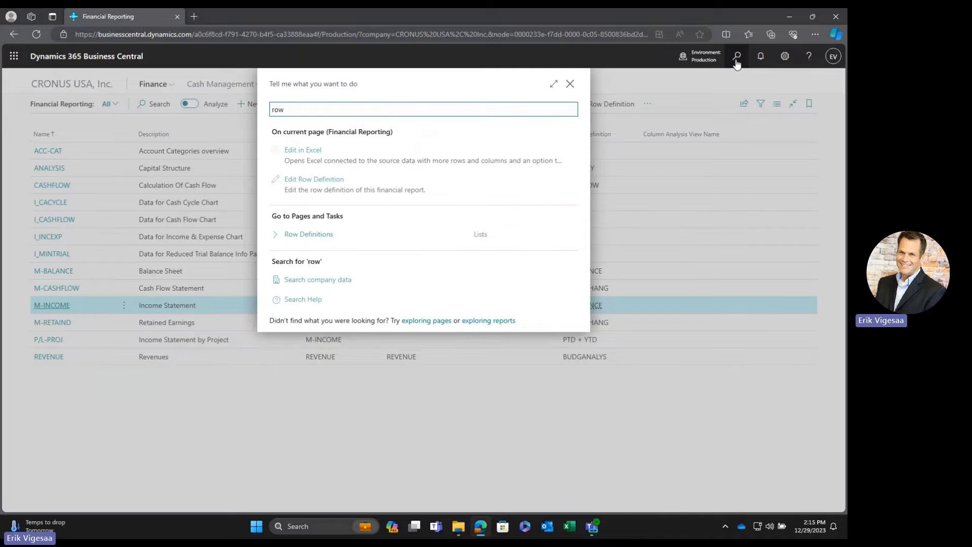
click(330, 237)
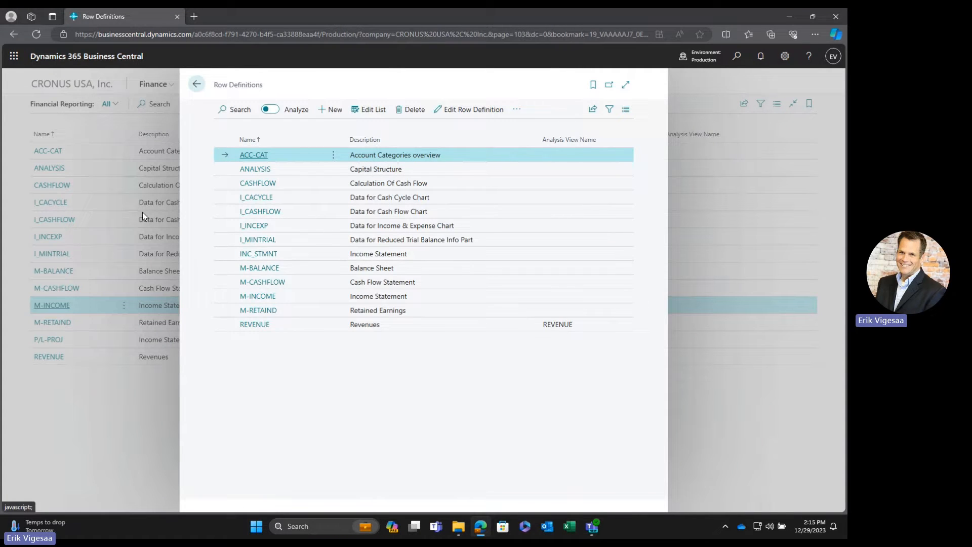
click(369, 256)
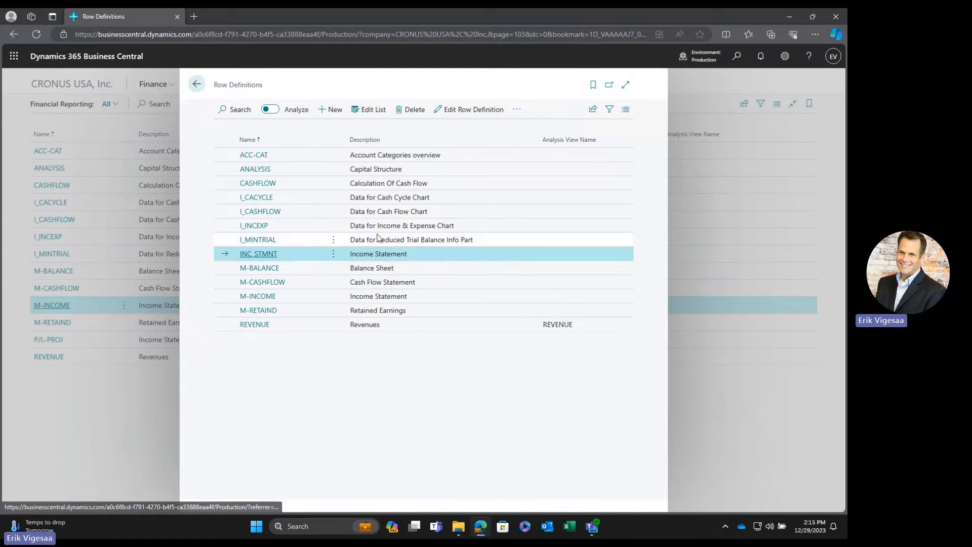
click(474, 114)
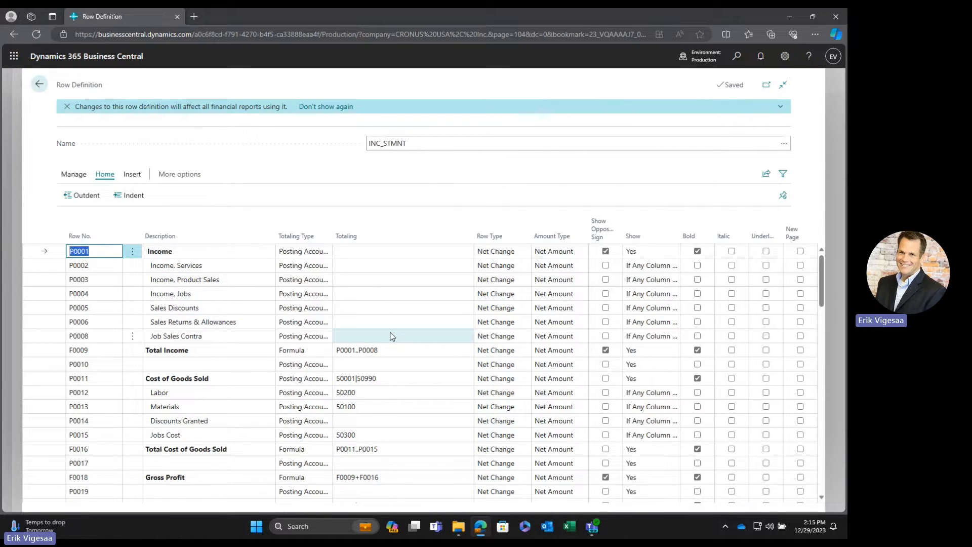
- Examine the row definition's account and formula totaling, comparing the Gross Profit formula with the Total Income and Total Cost of Goods Sold rows
scroll(392, 335, down, 2)
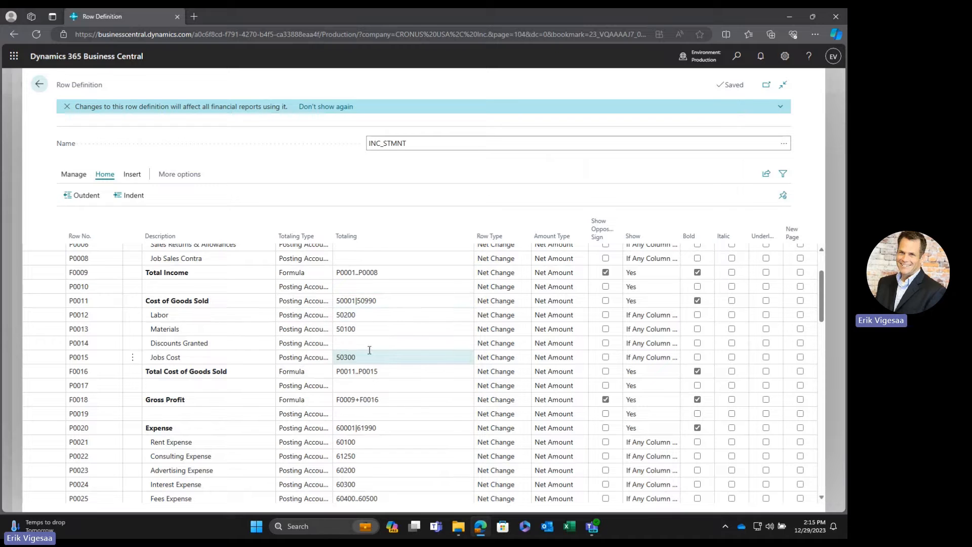
scroll(369, 349, down, 2)
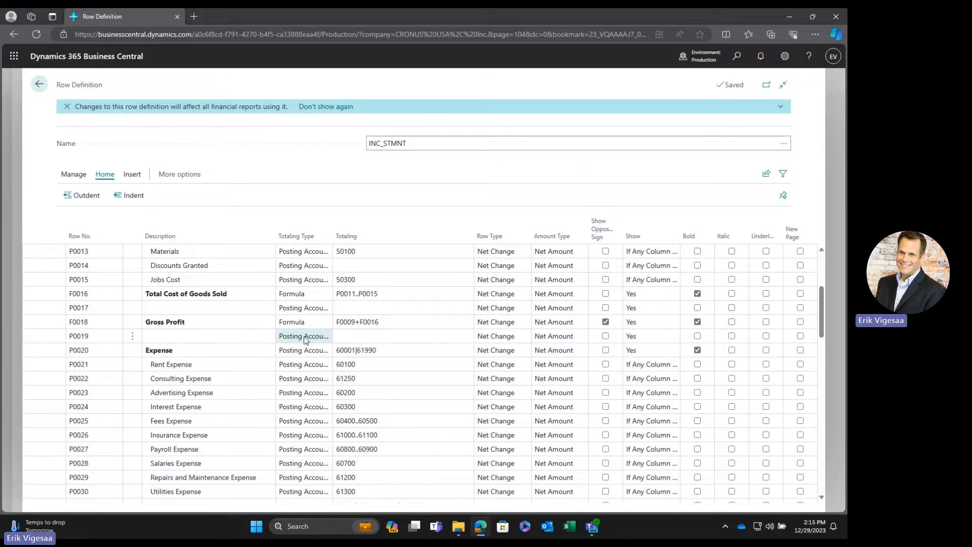
click(340, 323)
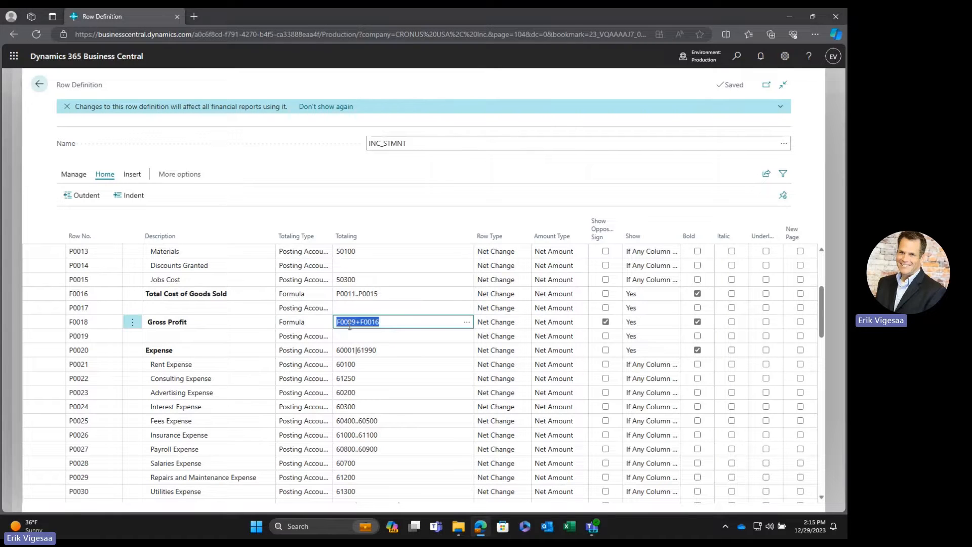
scroll(349, 327, up, 3)
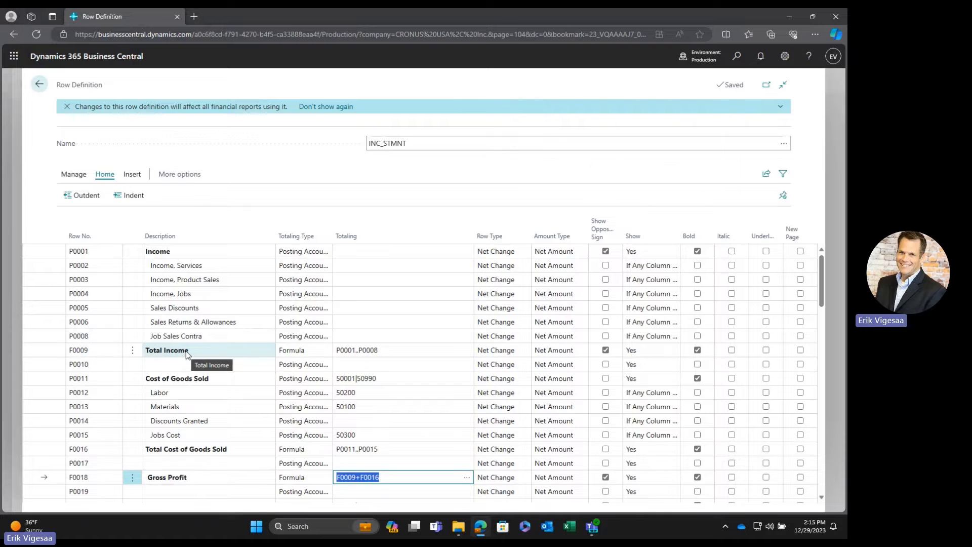
scroll(252, 379, down, 3)
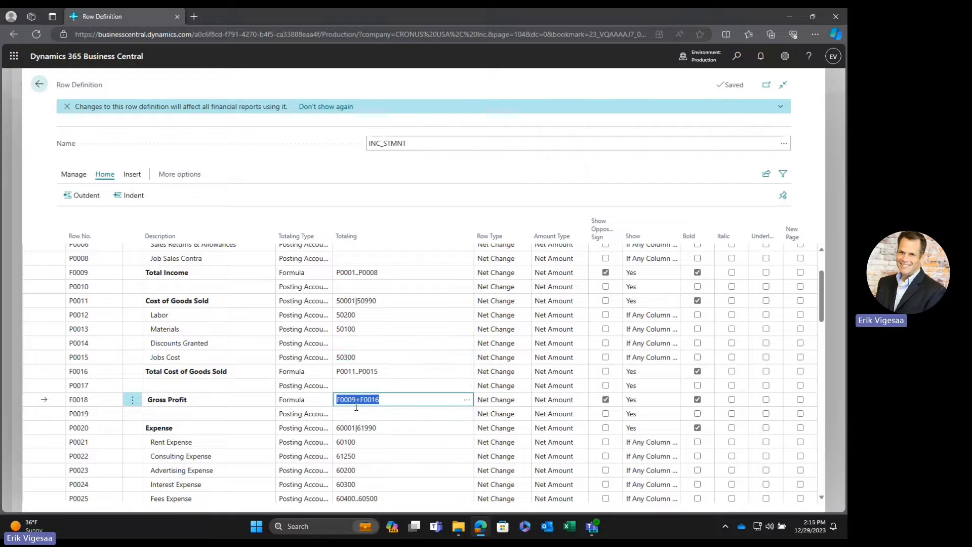
scroll(372, 399, up, 3)
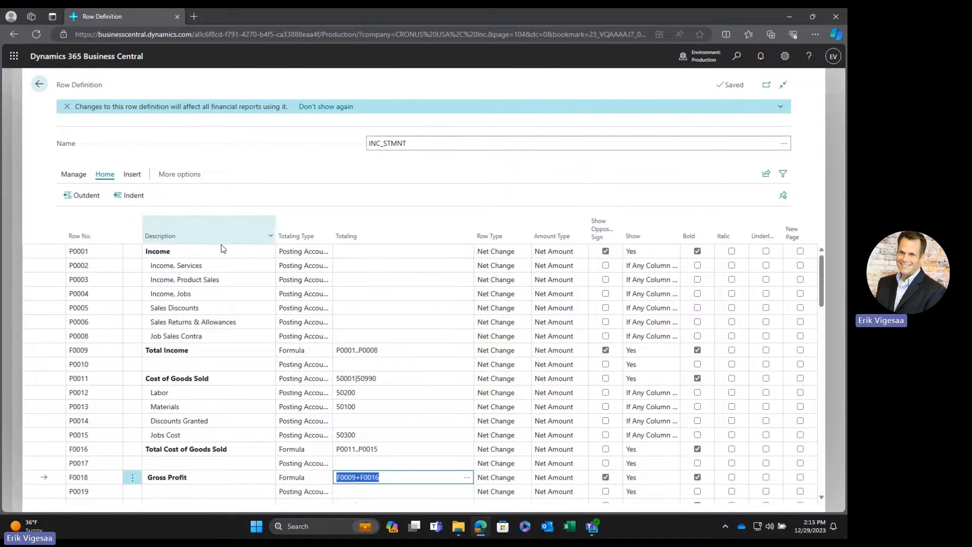
scroll(345, 317, down, 4)
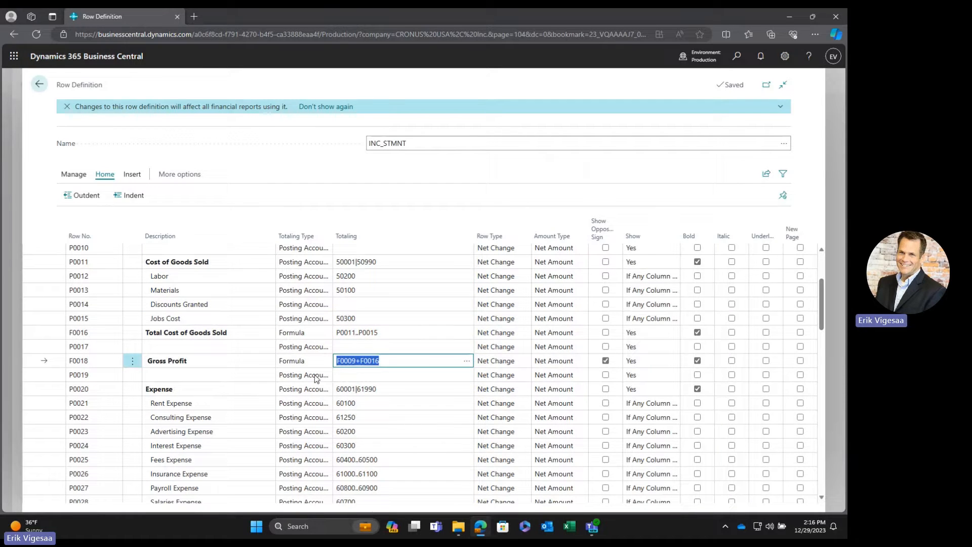
scroll(342, 375, up, 4)
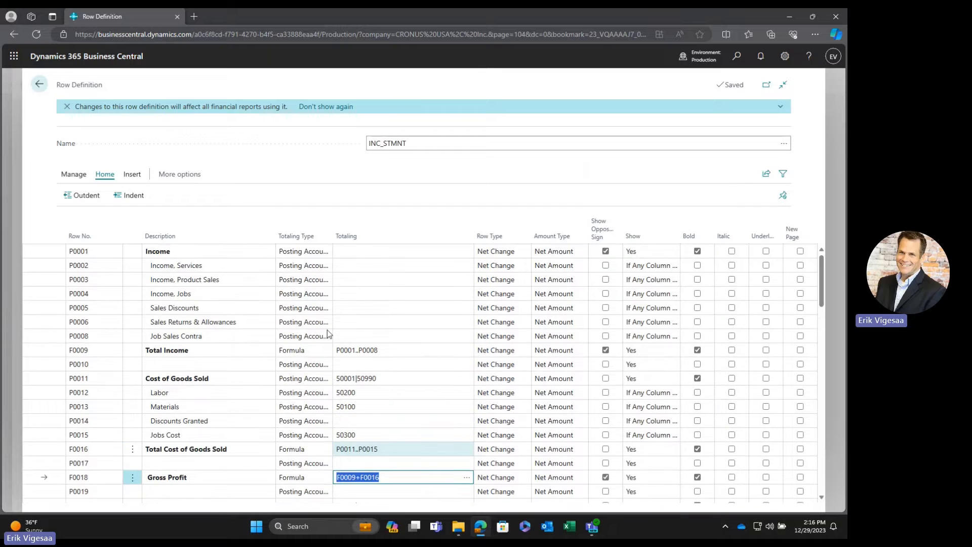
- Set Totaling to account 40100 for the Income, Services row and 40200 for the Income, Product Sales row
click(349, 266)
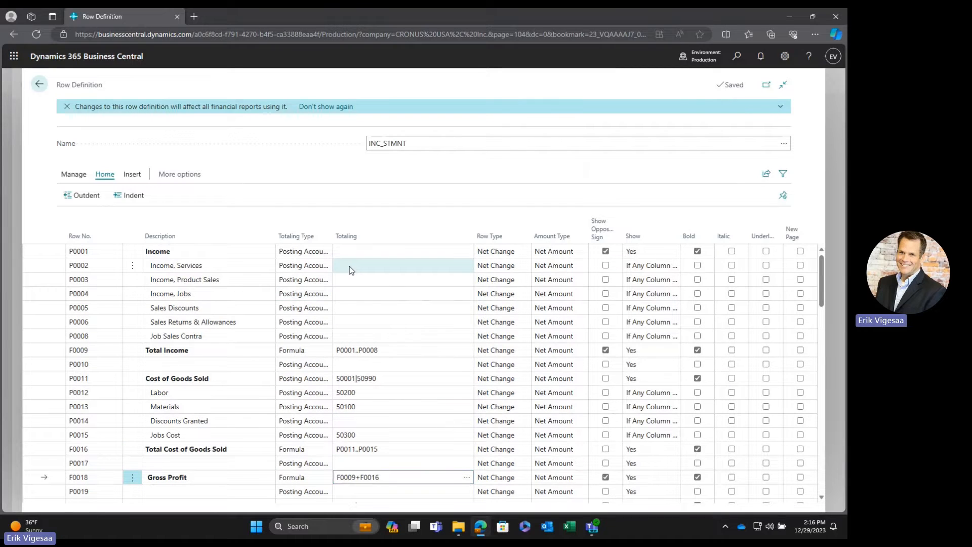
click(466, 268)
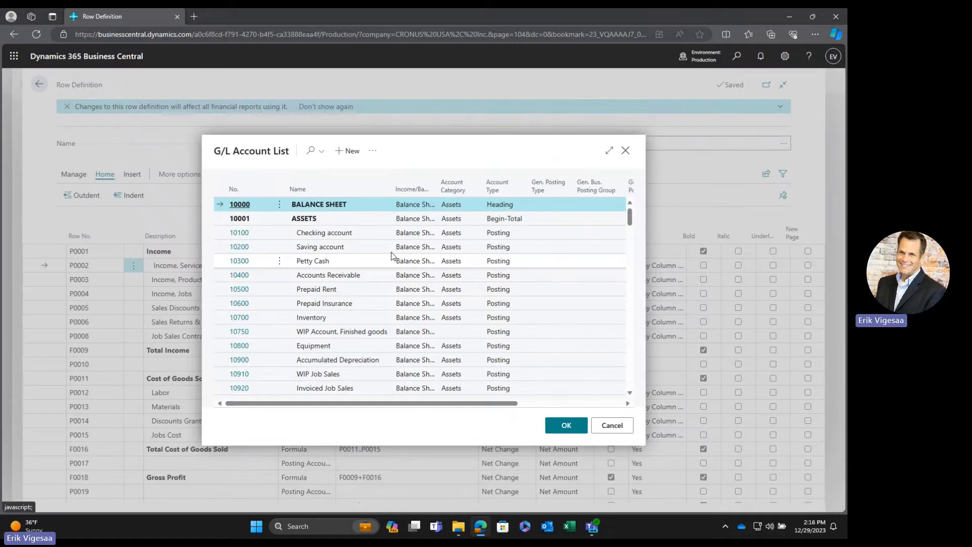
click(310, 151)
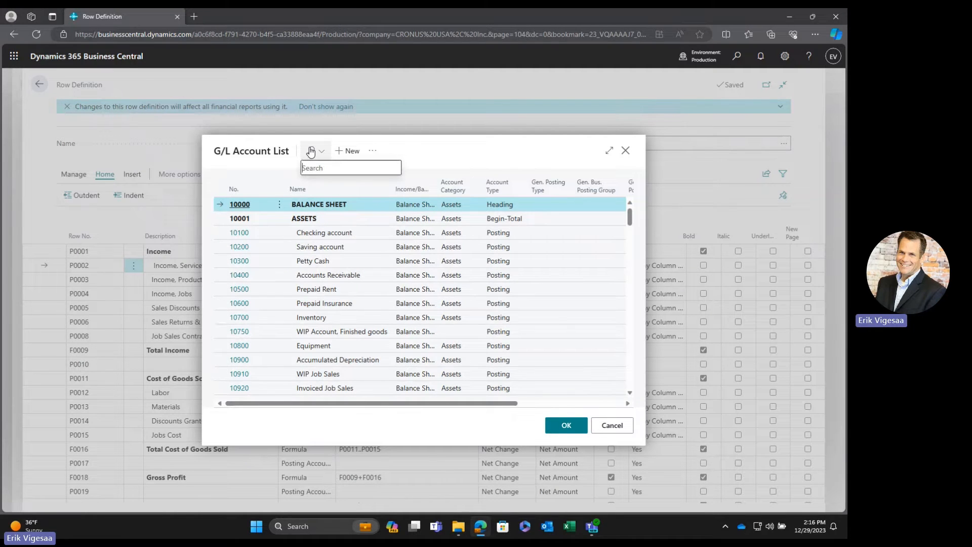
text(income)
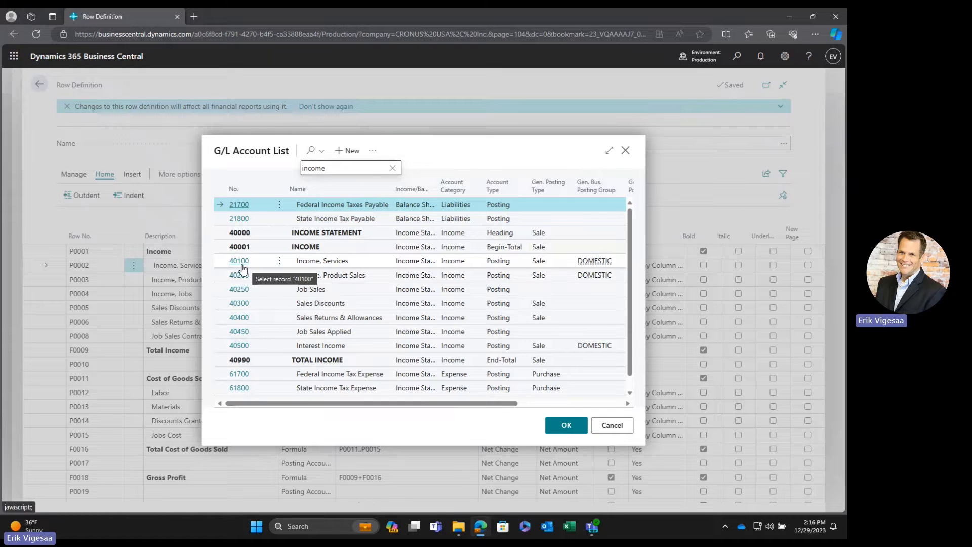
click(238, 262)
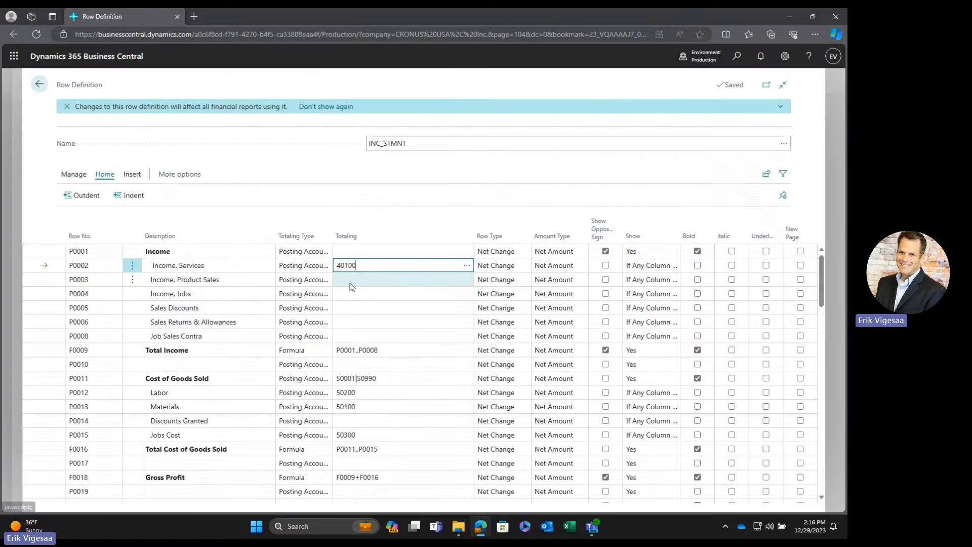
click(351, 284)
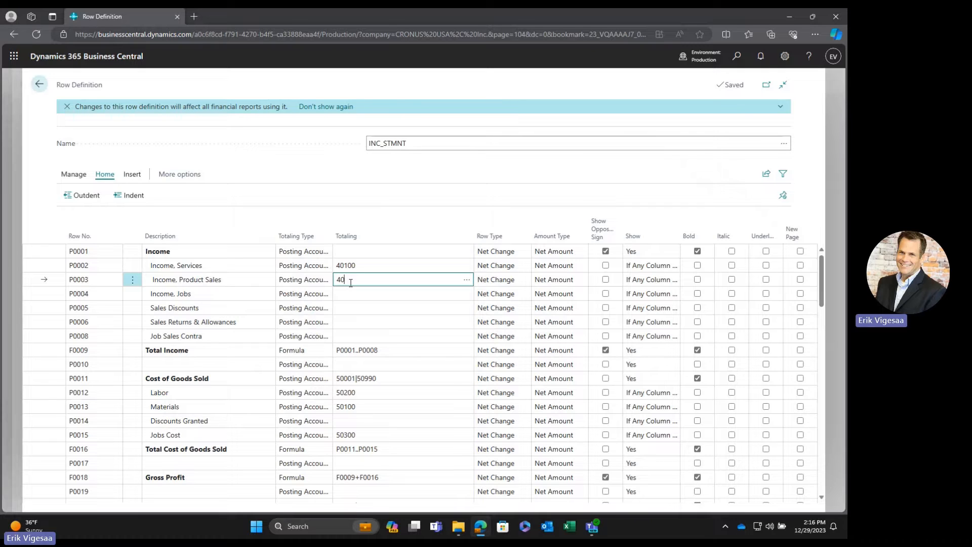
click(344, 293)
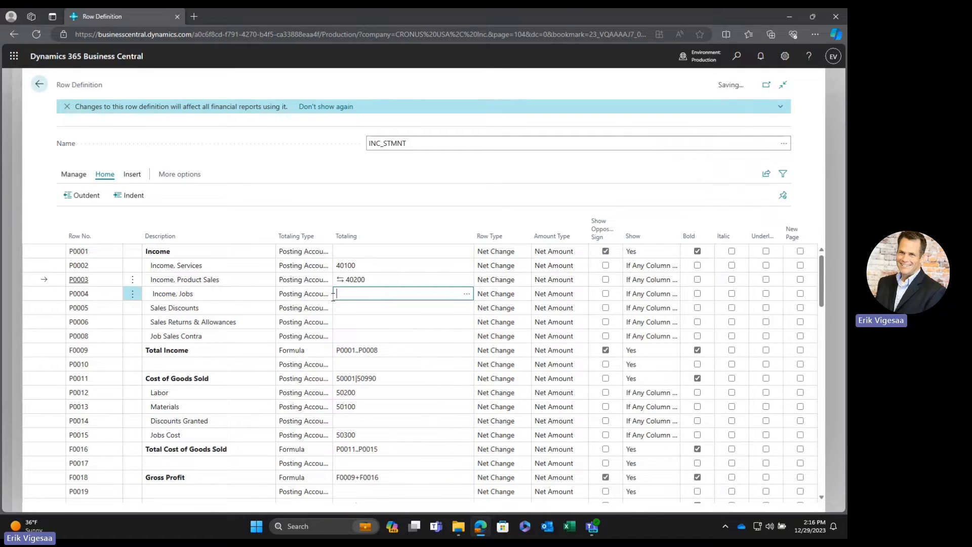
- Try the Account Category totaling type on the Income, Jobs row and browse the G/L account categories without choosing one
click(326, 295)
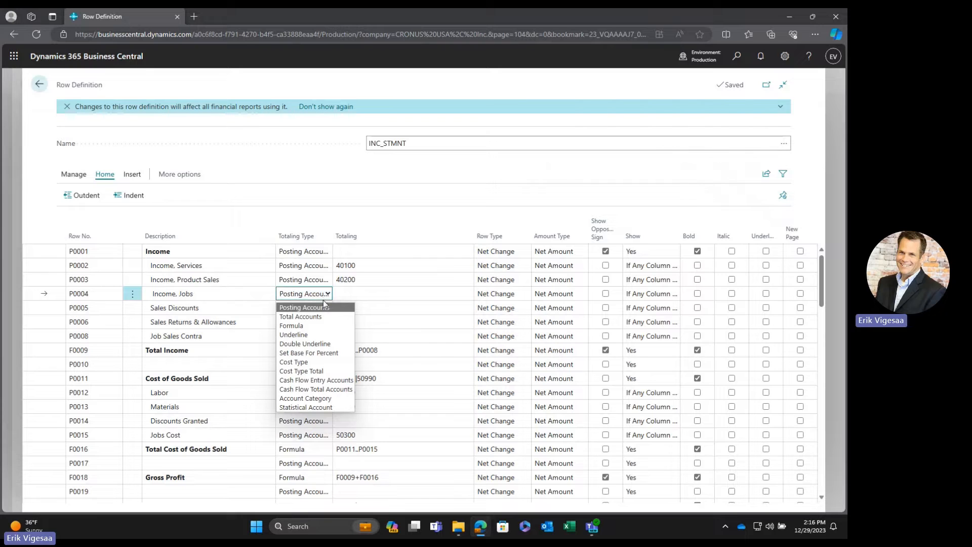
click(305, 399)
click(449, 291)
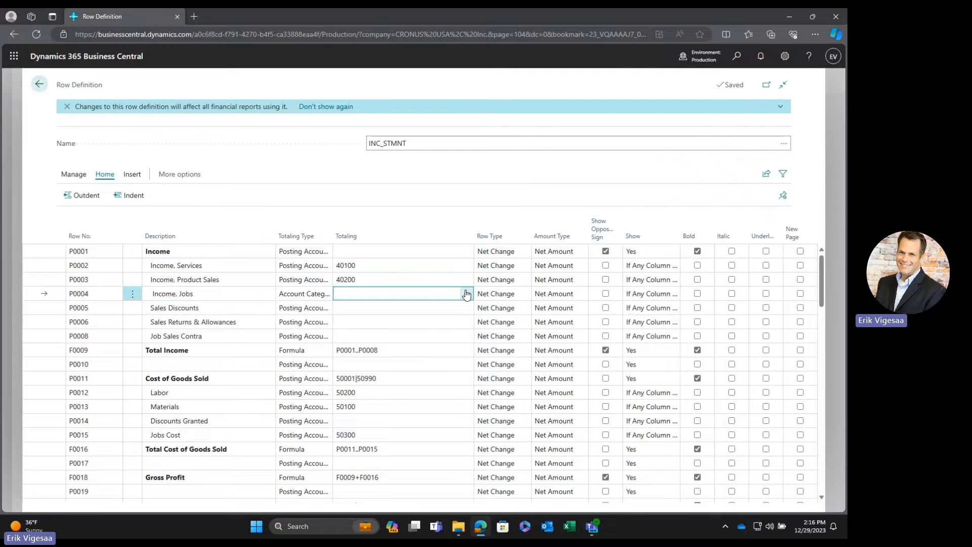
click(467, 293)
scroll(418, 315, down, 3)
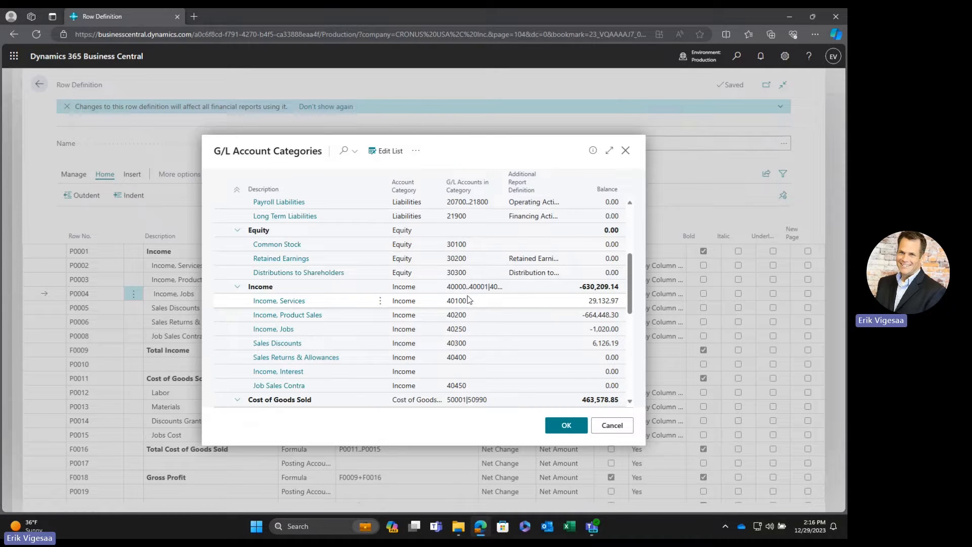
click(628, 432)
- Set the Income, Jobs row's totaling type to Posting Accounts and its Totaling to 40250
click(312, 295)
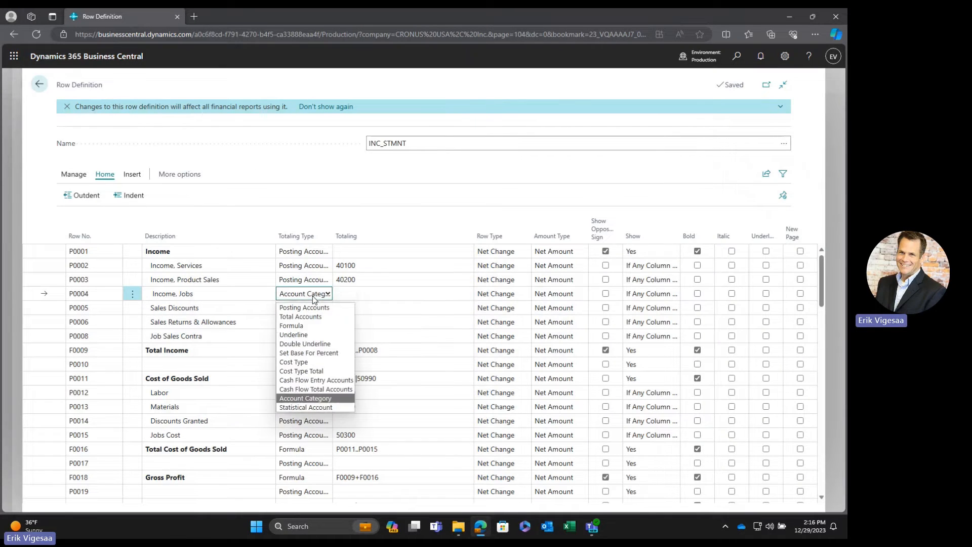
click(304, 307)
click(351, 294)
text(40250)
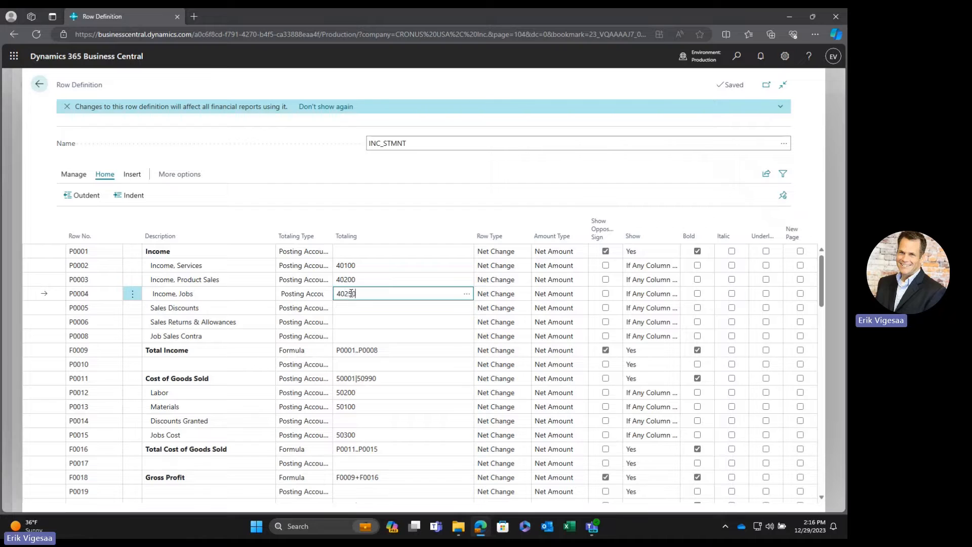
click(350, 311)
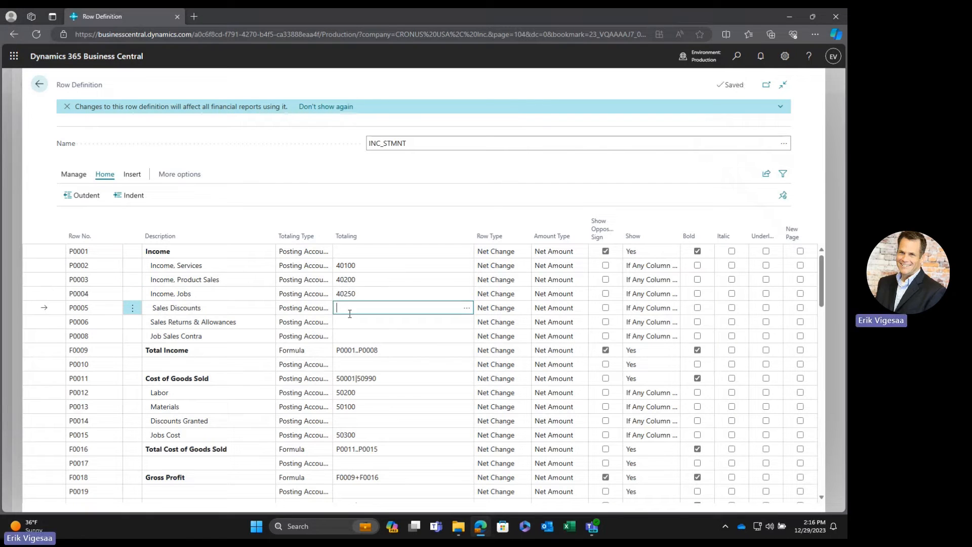
- Set Totaling to 40300 for the Sales Discounts row and 40400 for the Sales Returns & Allowances row
text(40)
text(200)
key(BackSpace)
key(BackSpace)
key(BackSpace)
text(300)
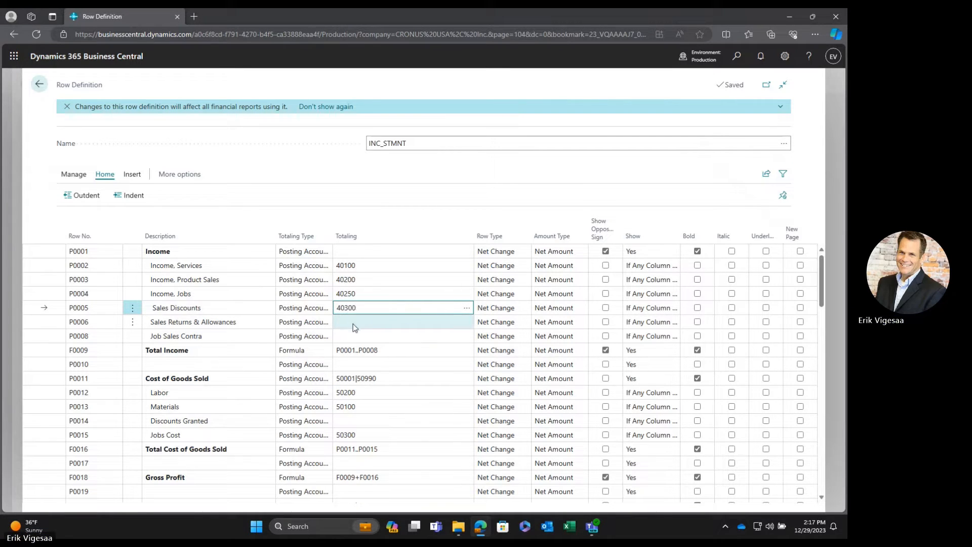
click(353, 324)
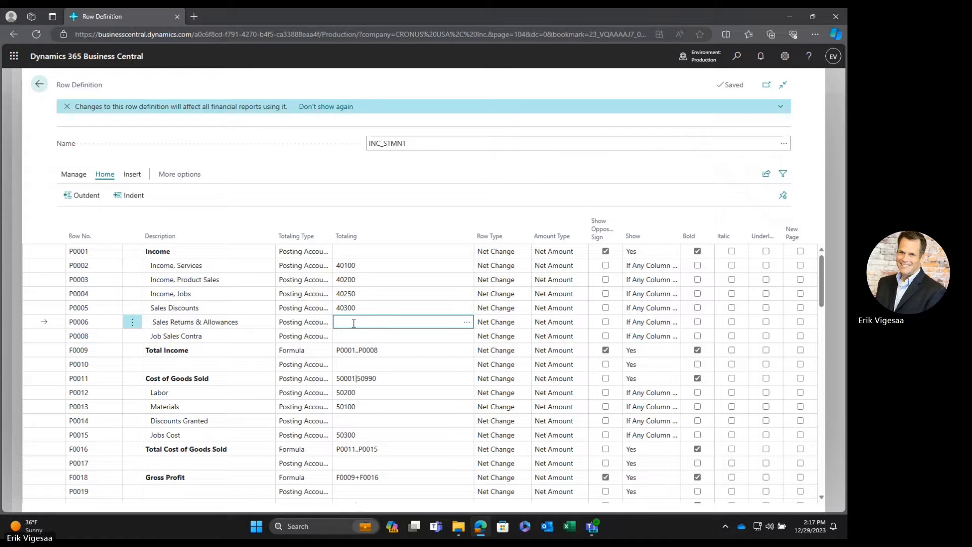
click(347, 337)
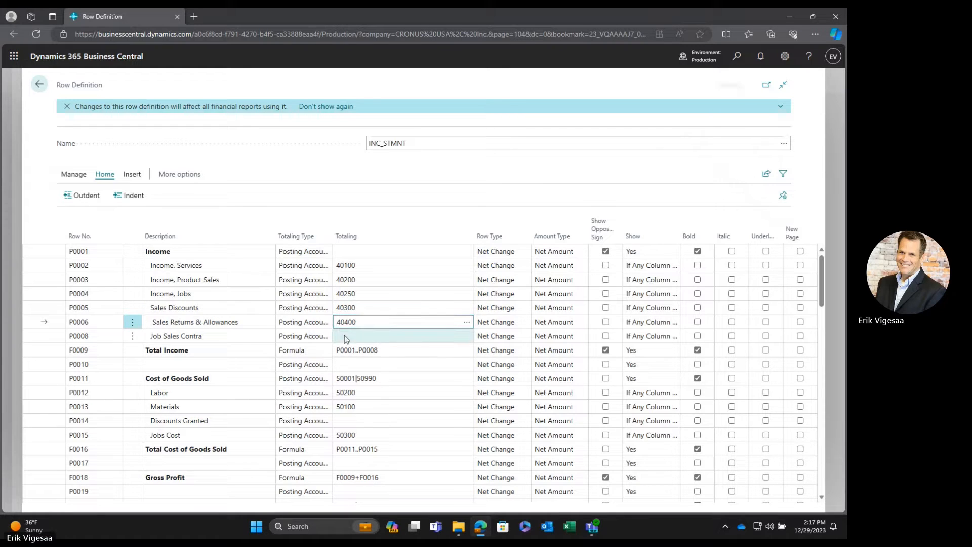
- Delete the Job Sales Contra row from the row definition
click(133, 337)
click(117, 423)
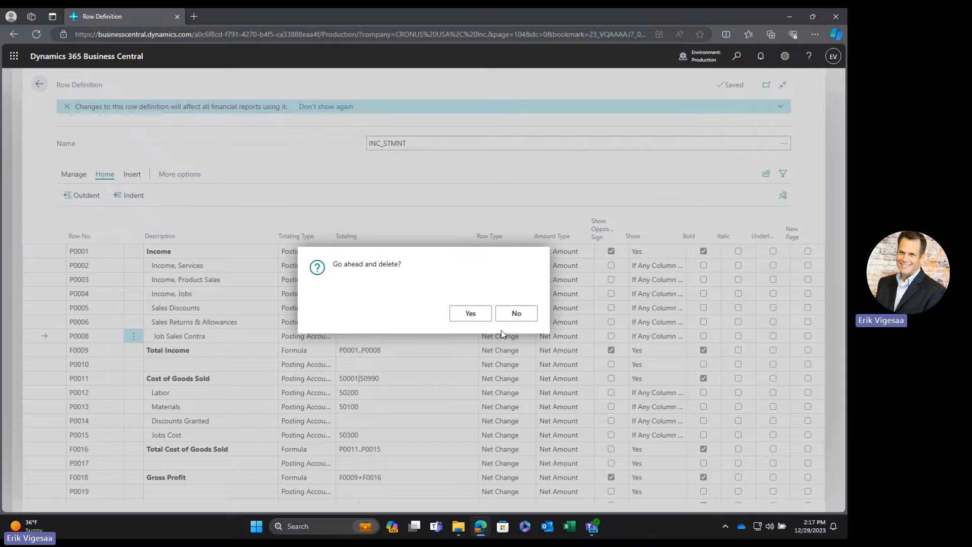
click(473, 314)
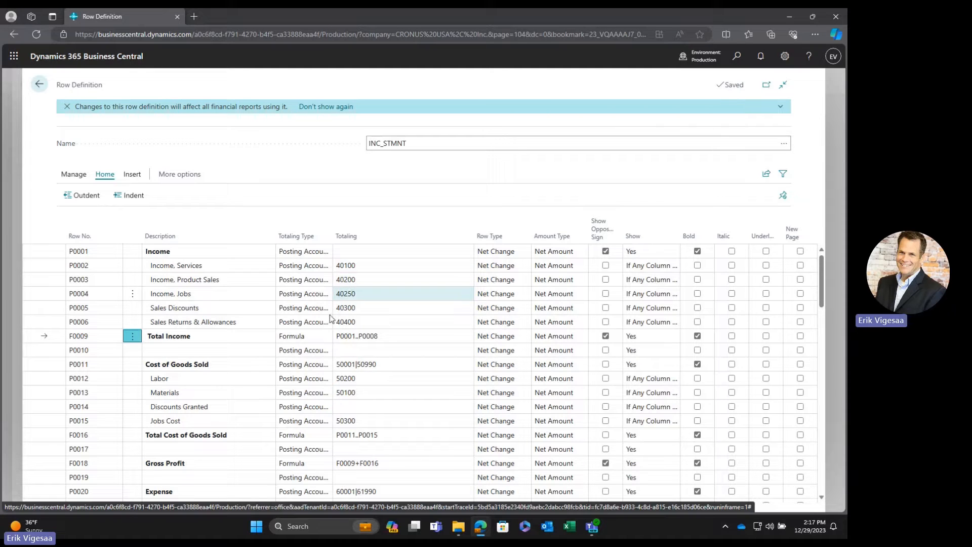
- Enable Show Opposite Sign for the five income detail rows from Income, Services through Sales Returns & Allowances
click(606, 265)
click(606, 280)
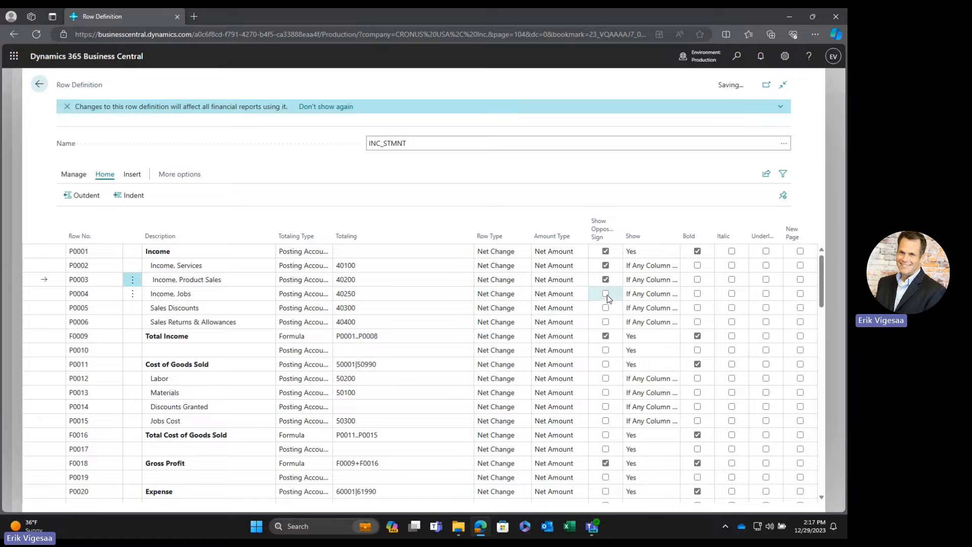
click(607, 295)
click(607, 309)
click(609, 323)
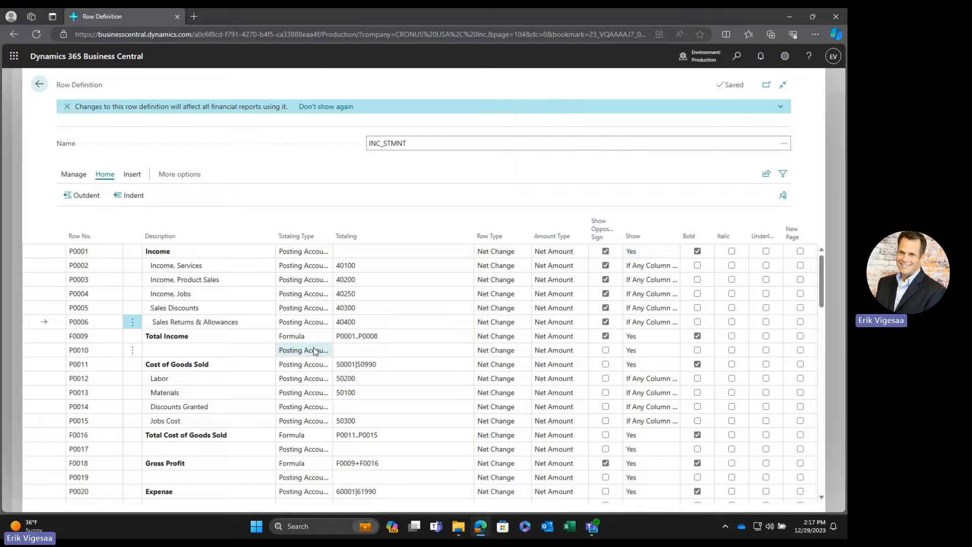
- Change the description of the Income, Jobs row to "Income - Other"
scroll(310, 339, down, 1)
scroll(309, 328, down, 4)
scroll(276, 367, up, 5)
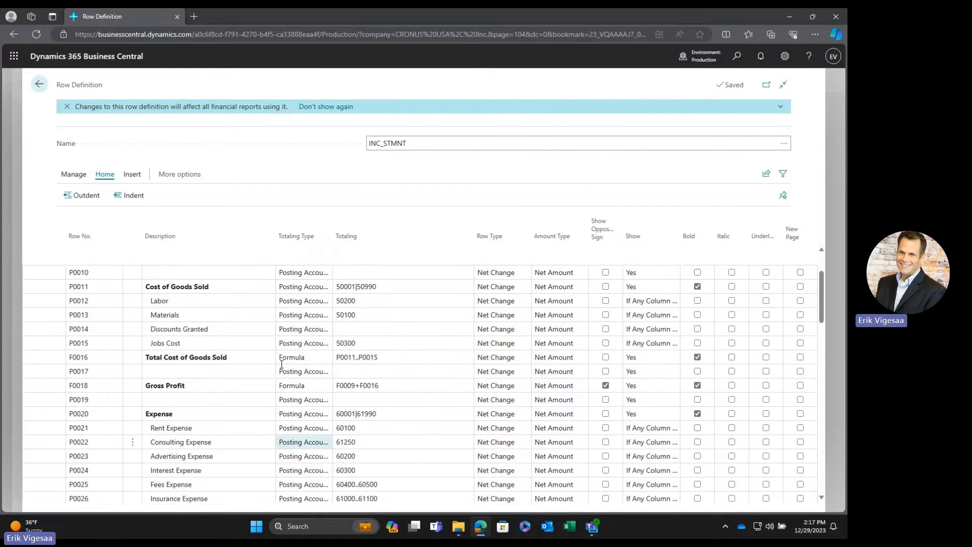
click(205, 296)
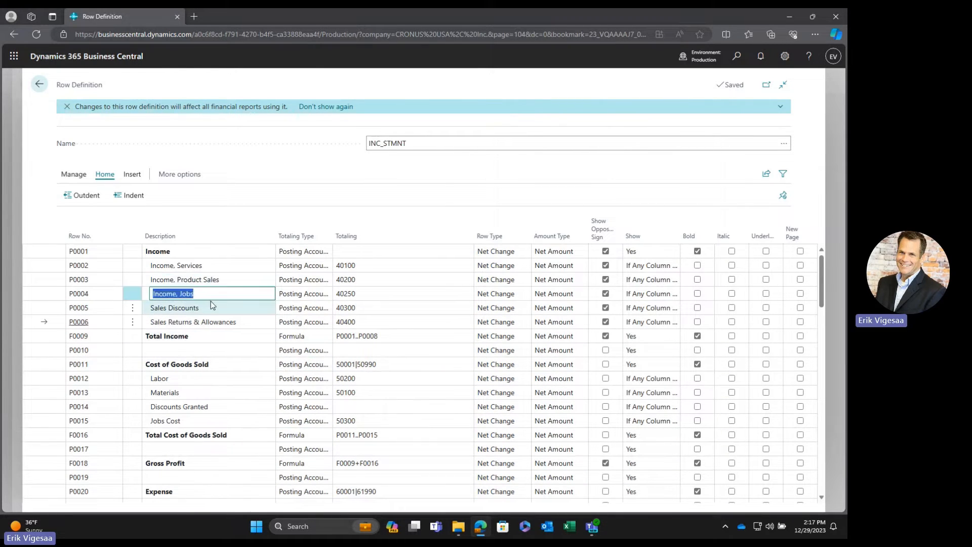
click(206, 298)
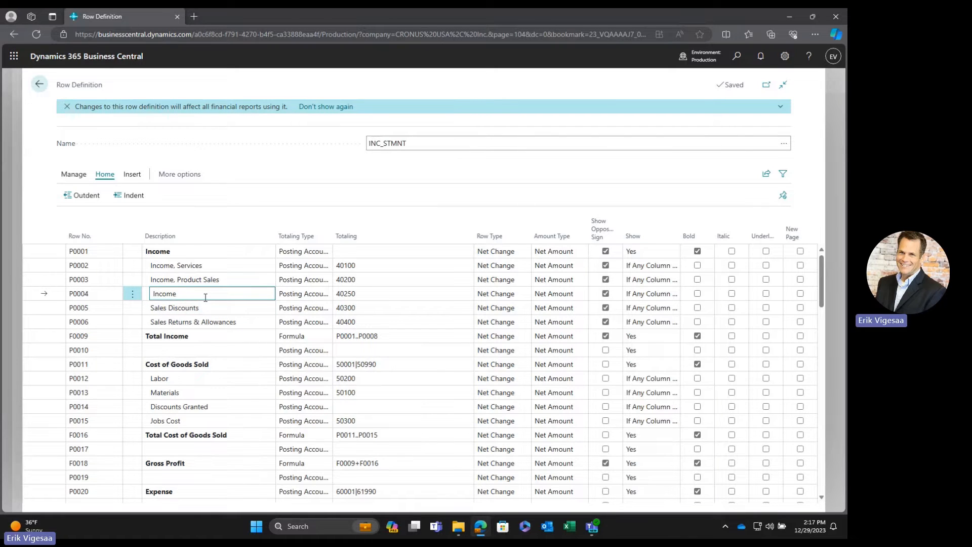
text(-)
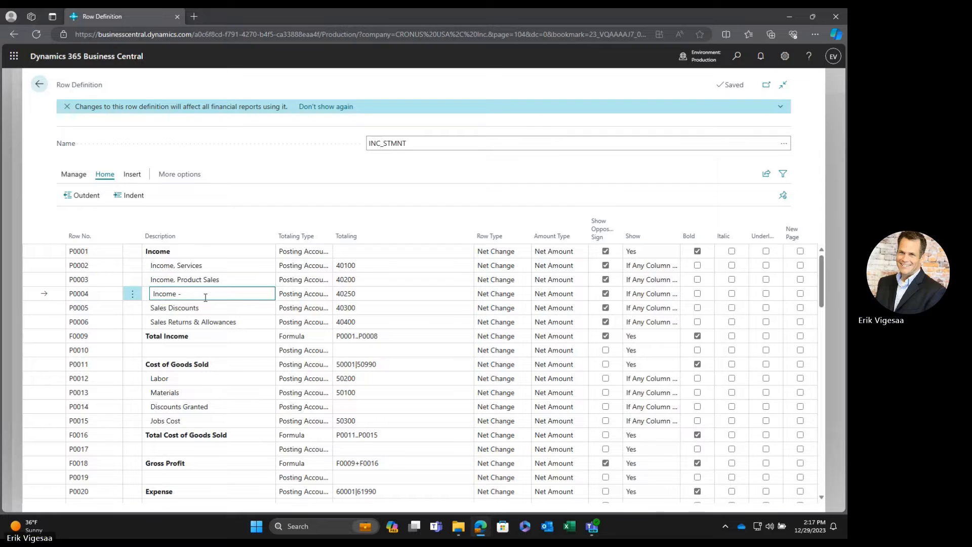
text( Other)
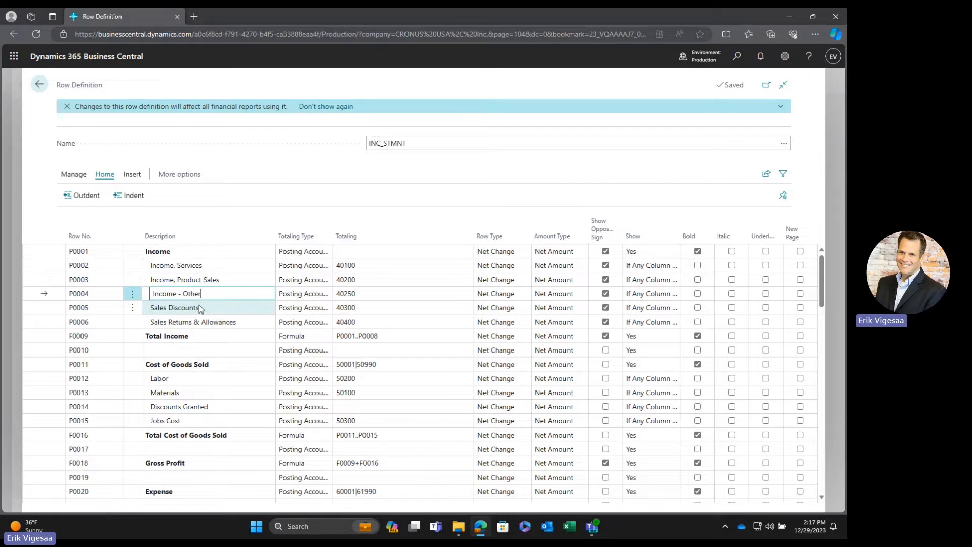
click(199, 307)
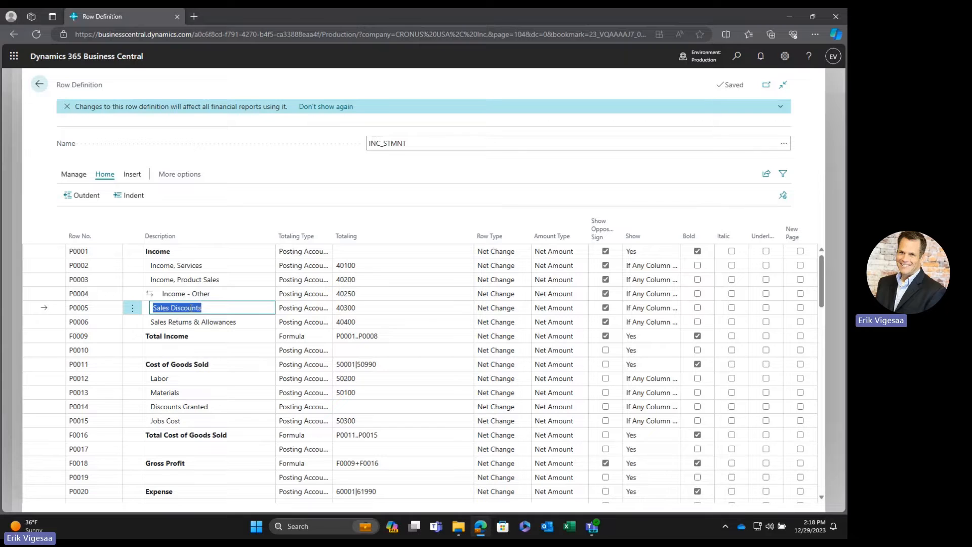
- Leave the row definitions and open the column definition of the M-INCOME financial report for editing
click(39, 85)
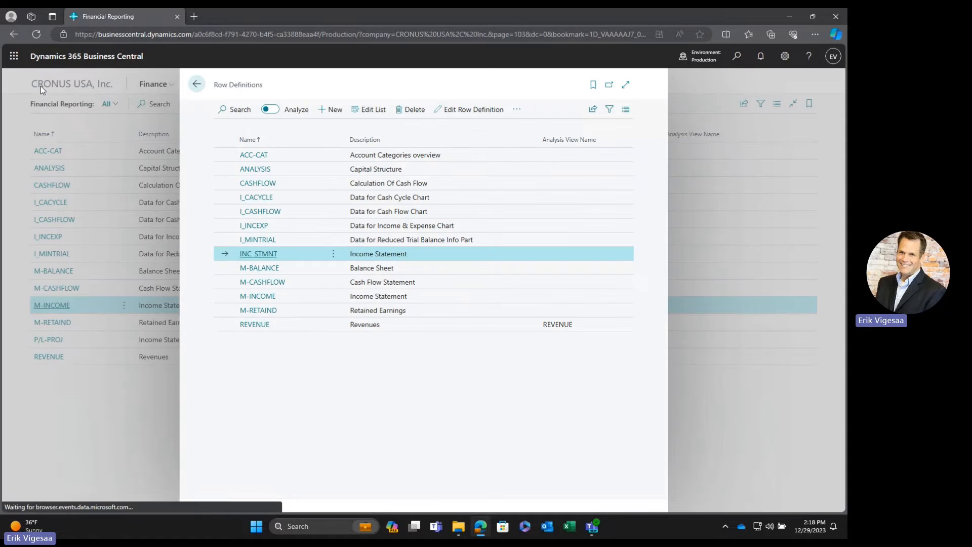
click(197, 86)
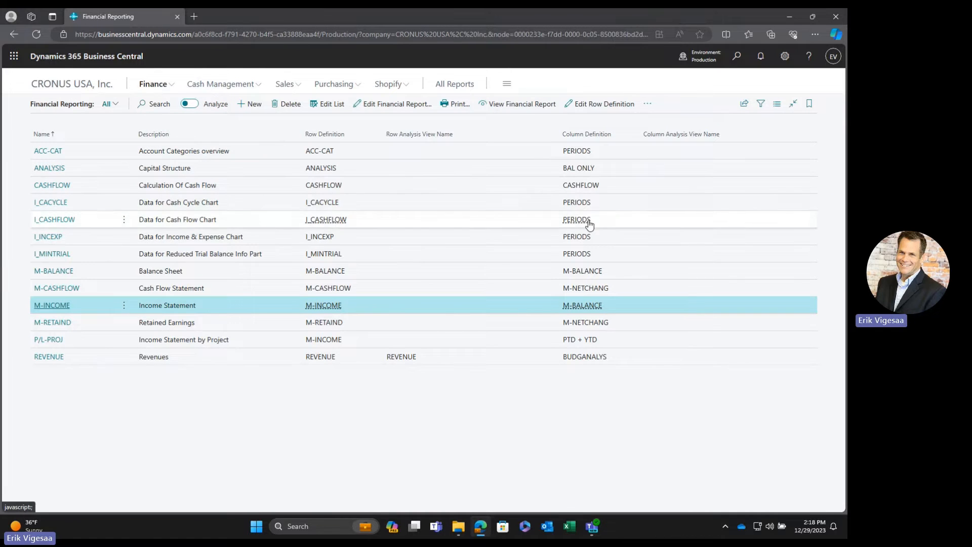
click(650, 107)
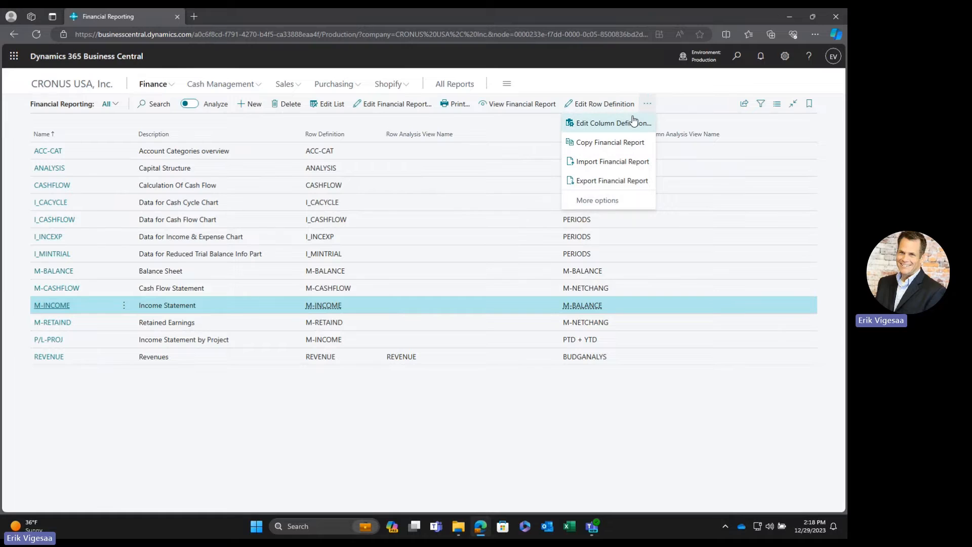
click(633, 123)
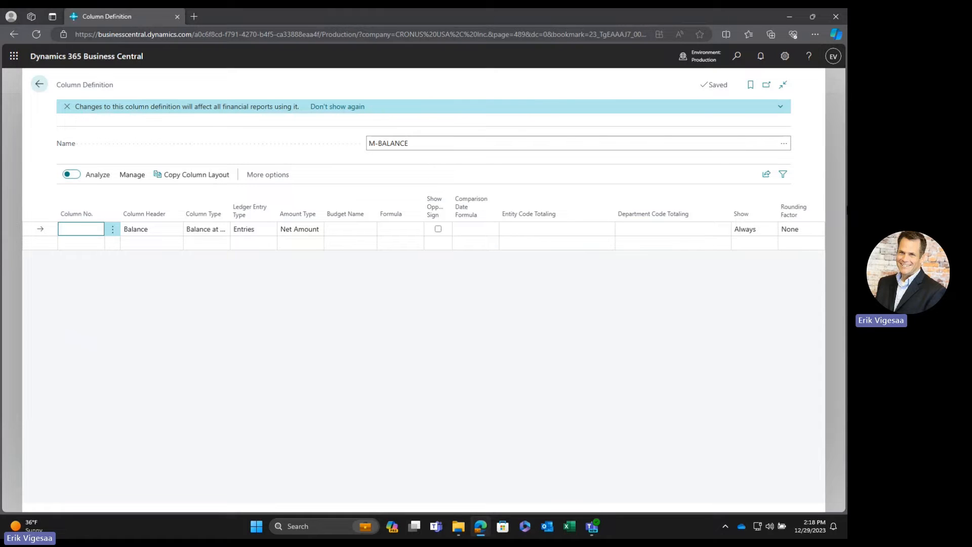
- Create a column definition named CUR_YTD with the description "Current Period and YTD" and select it
click(785, 146)
click(784, 145)
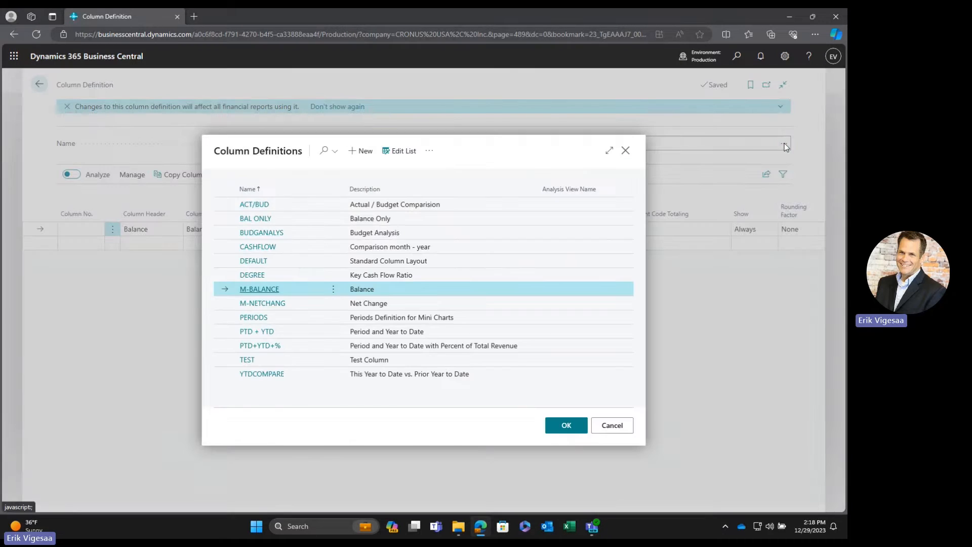
click(362, 152)
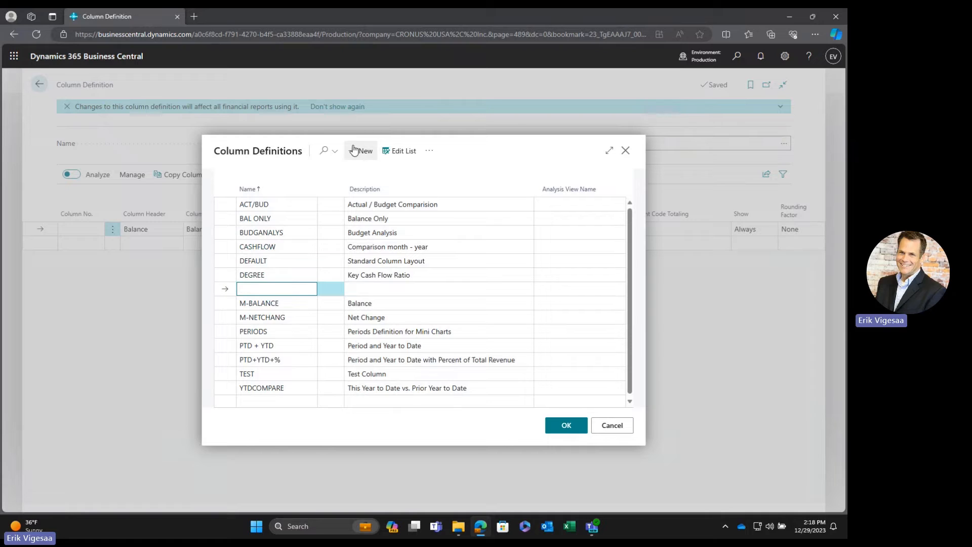
text(Cur_YTD)
key(Tab)
text(Curre)
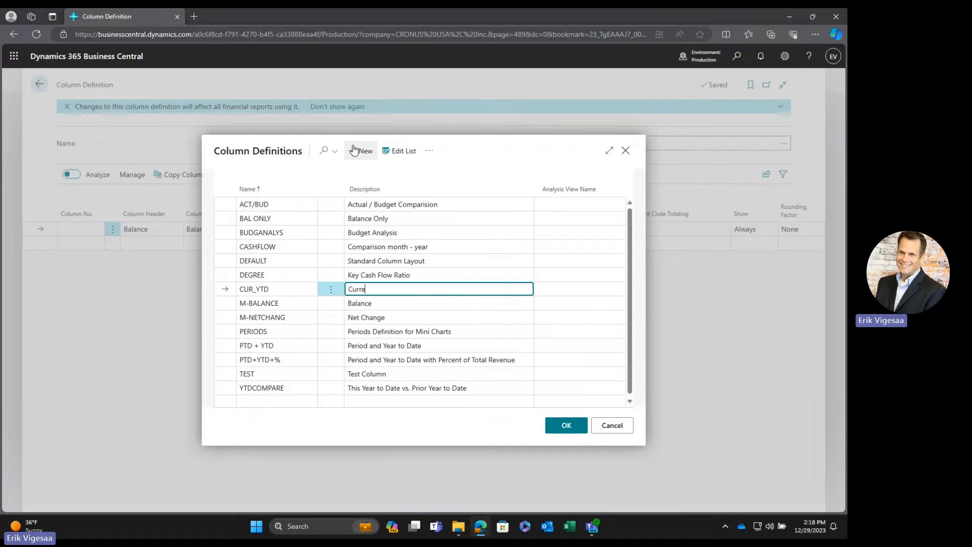
text(nt Pr)
text(riod and YTD)
click(566, 427)
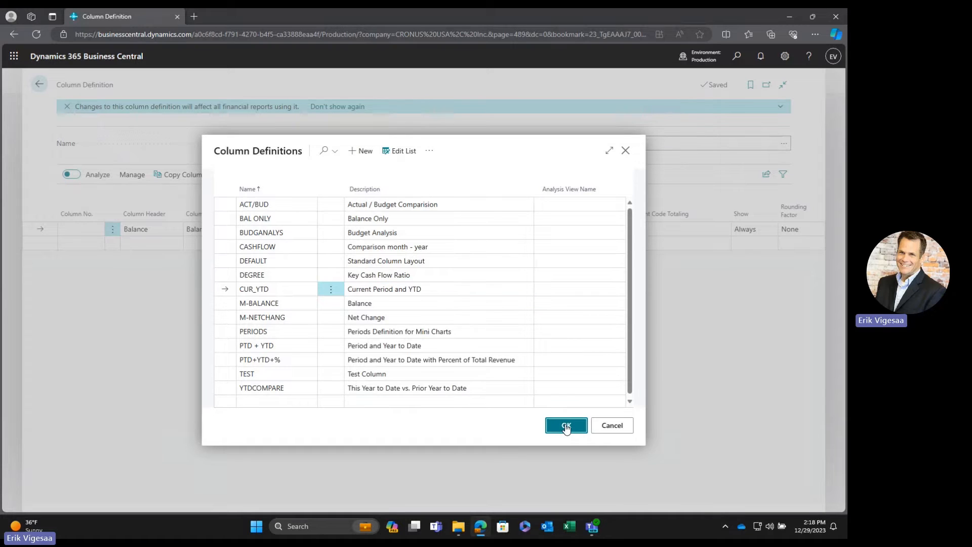
- Add two Net Change columns to CUR_YTD with the headers "Current Month" and "YTD"
click(145, 232)
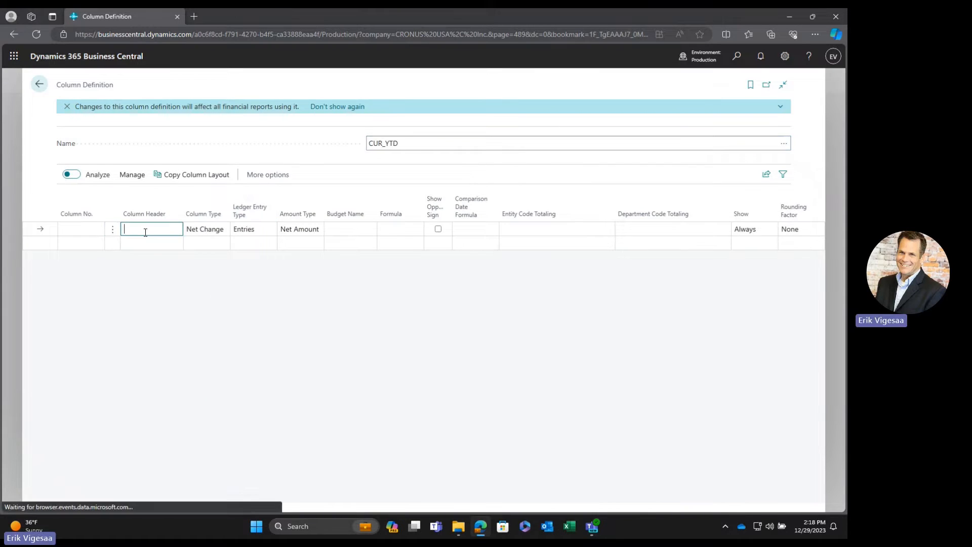
text(Current Month)
key(Tab)
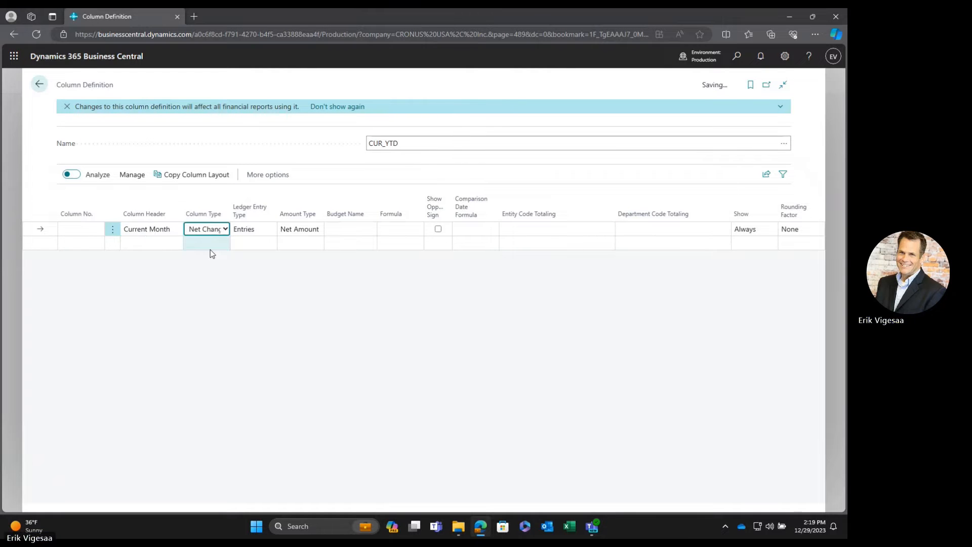
click(143, 245)
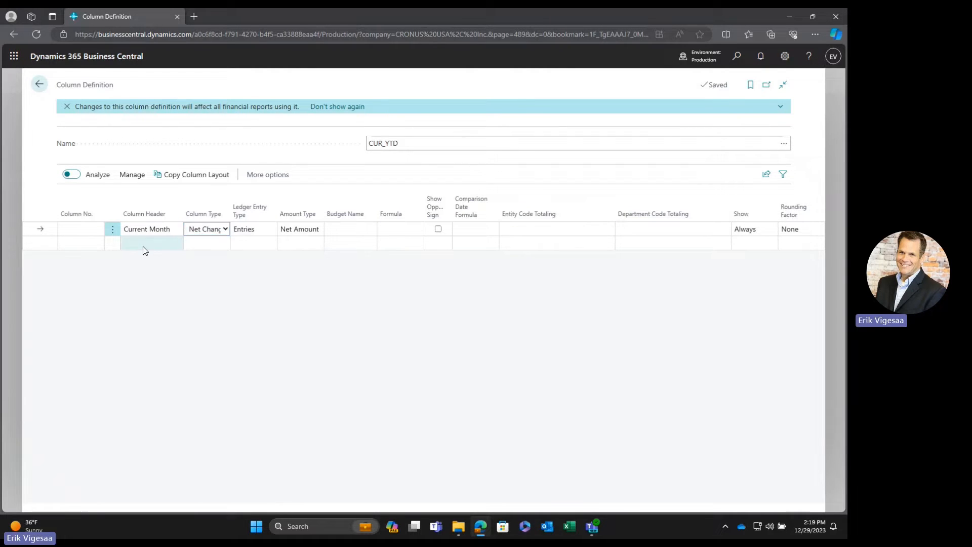
key(Tab)
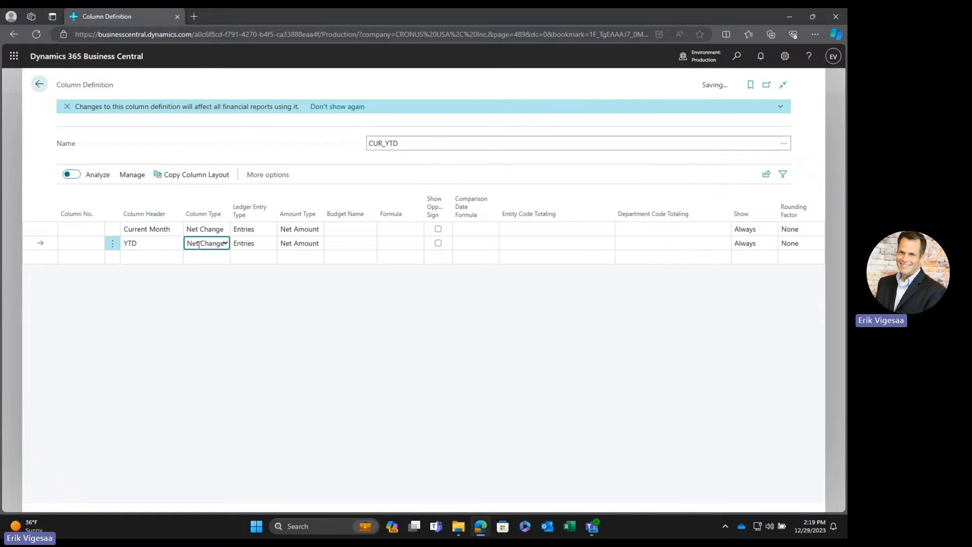
- Review the YTD line's column type options and the Current Month line's department dimension values without choosing any
click(219, 245)
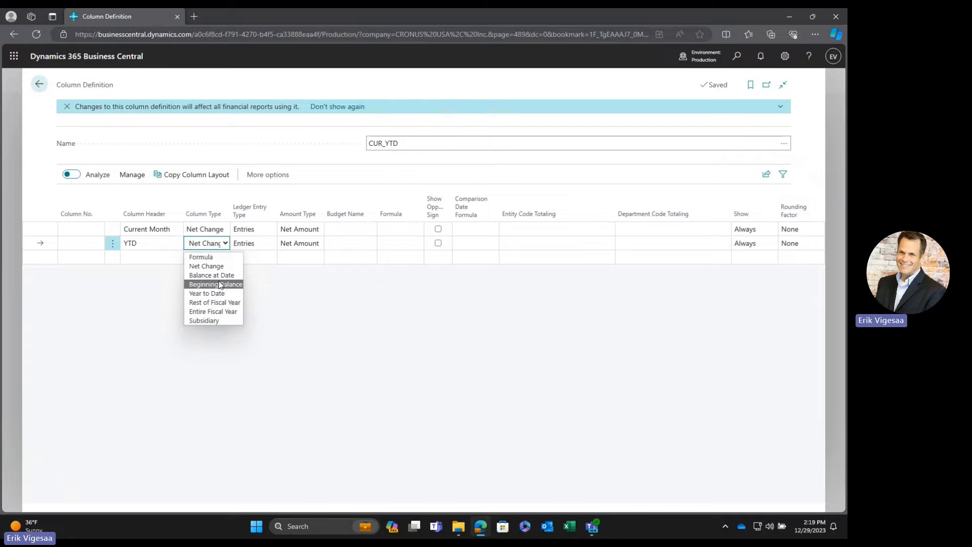
click(396, 245)
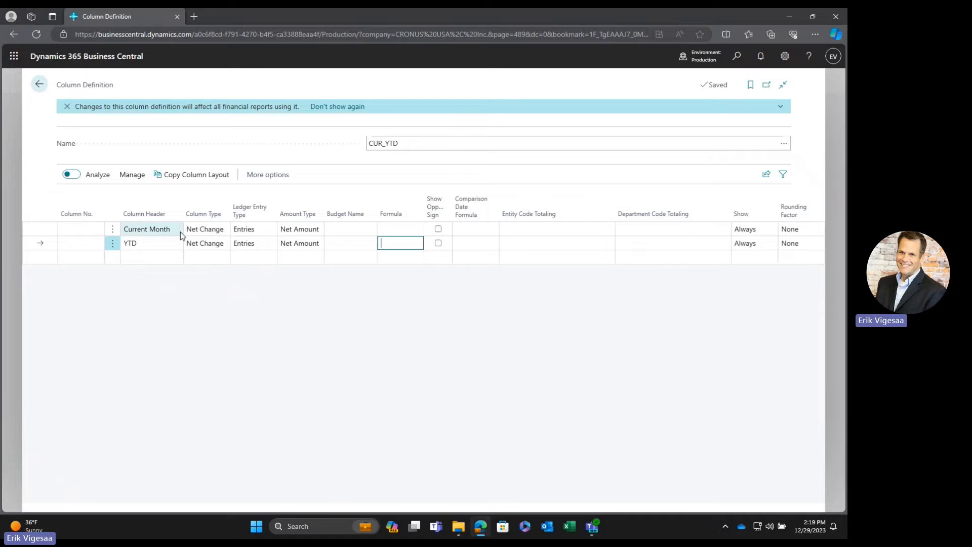
click(566, 234)
click(668, 229)
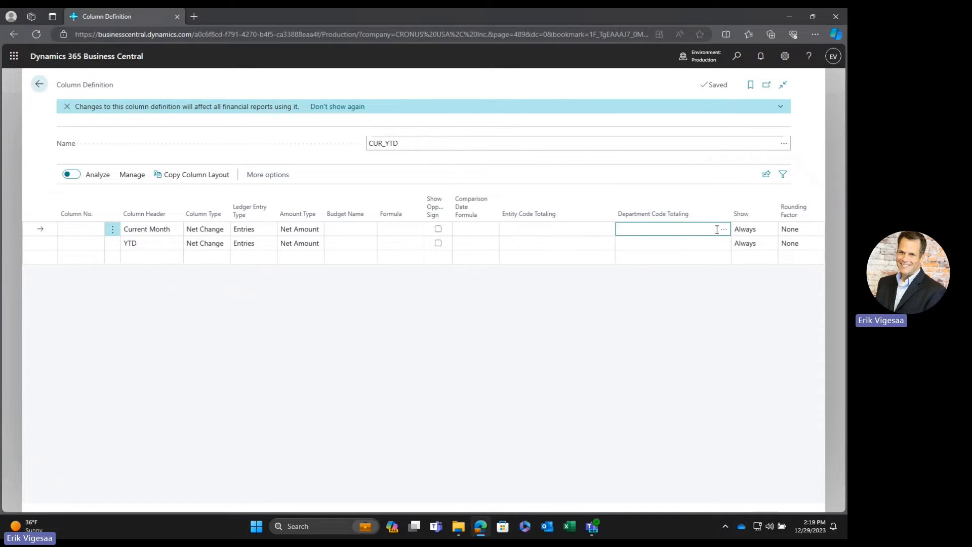
click(723, 229)
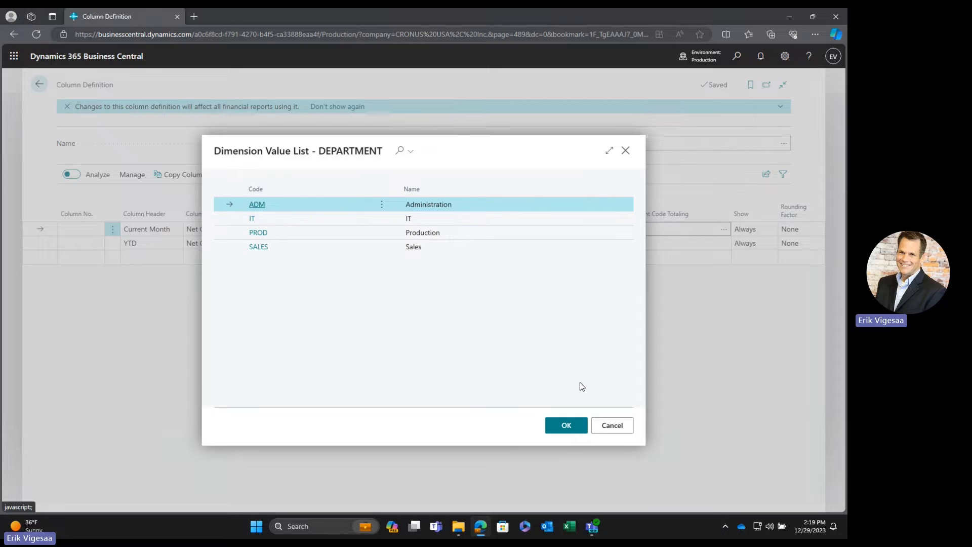
click(612, 427)
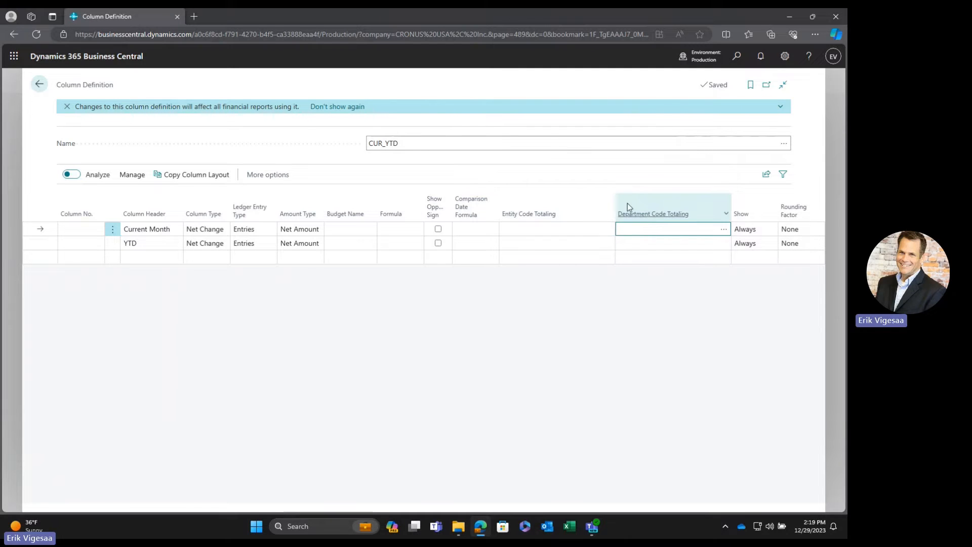
- Review the fields that personalization can add to the Column Definition page without adding any, and return to the financial report list
click(786, 57)
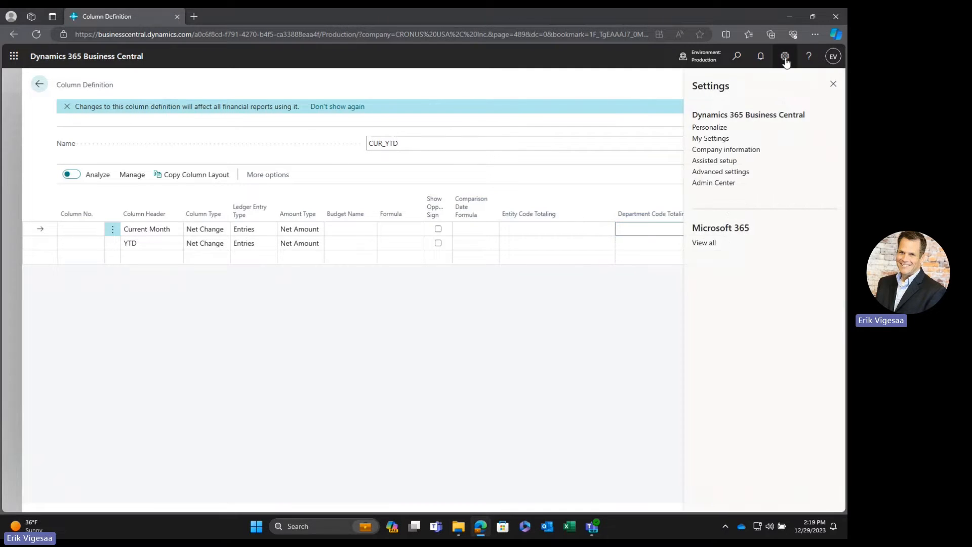
click(719, 128)
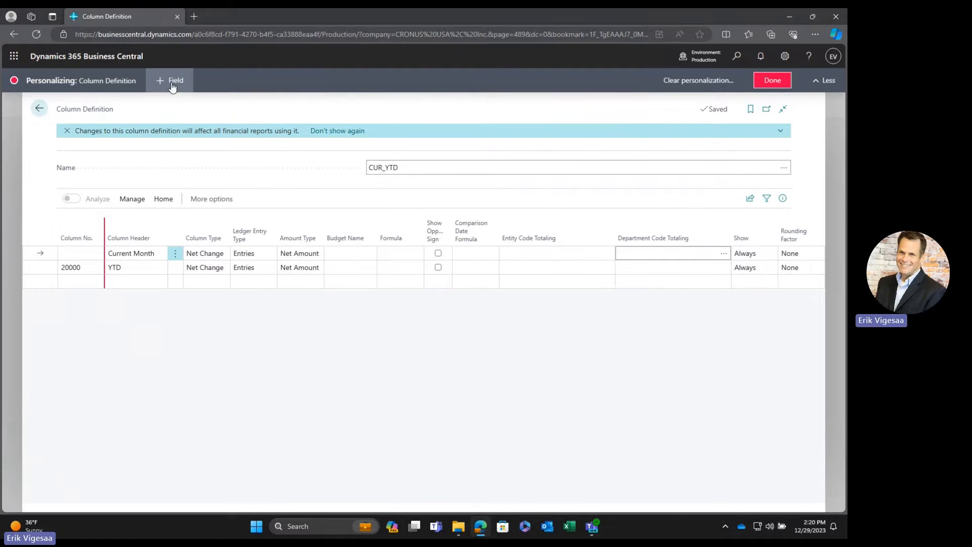
click(171, 83)
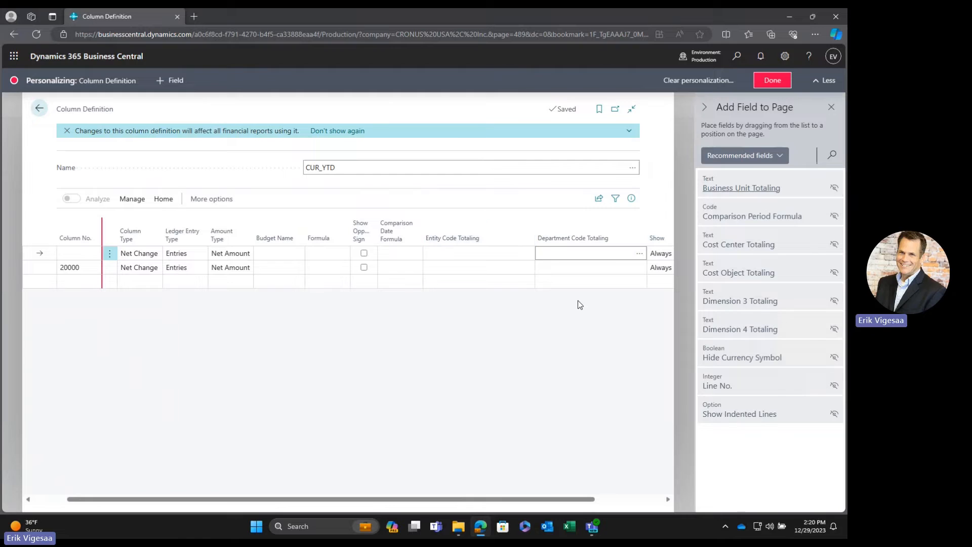
click(773, 80)
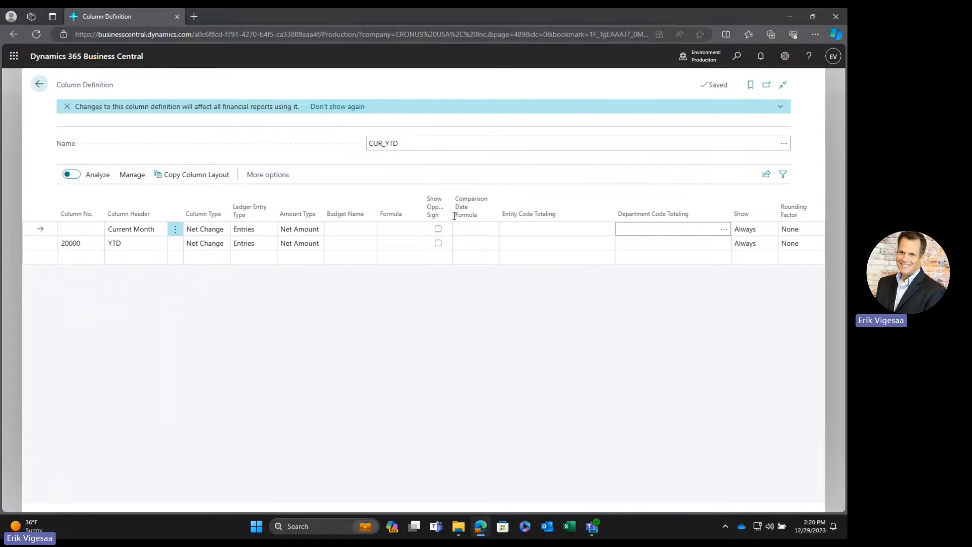
click(39, 84)
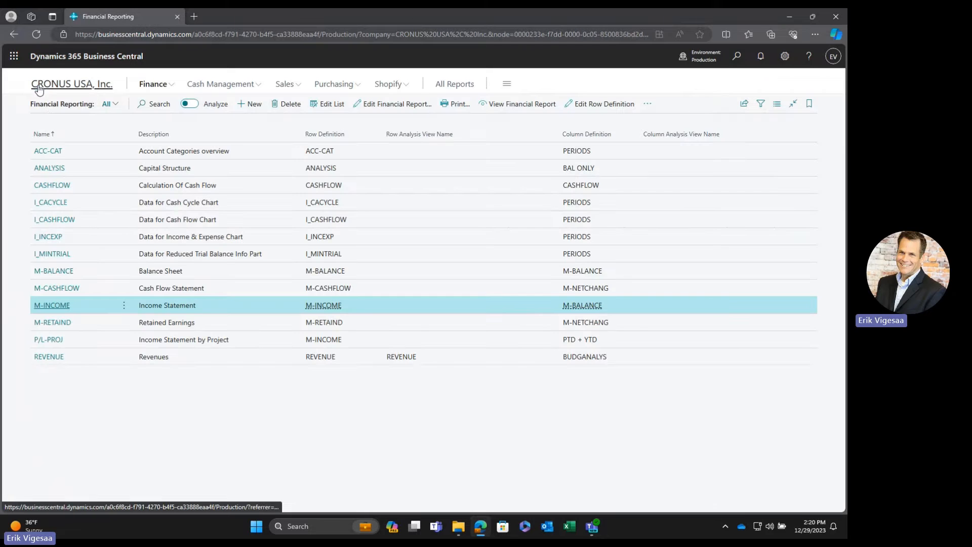
- Create a financial report named Train_IS with the description "Incomce Statement"
click(251, 104)
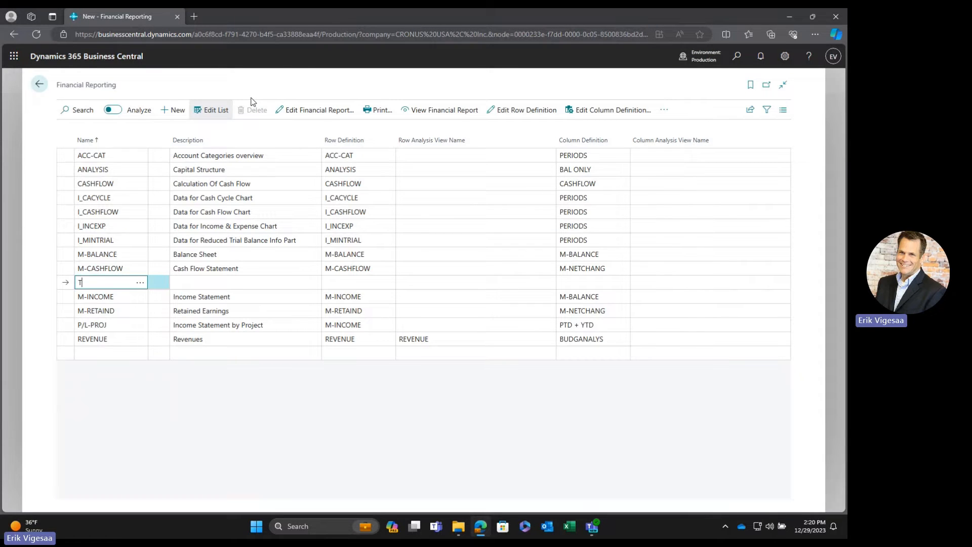
text(Train_IS)
key(Tab)
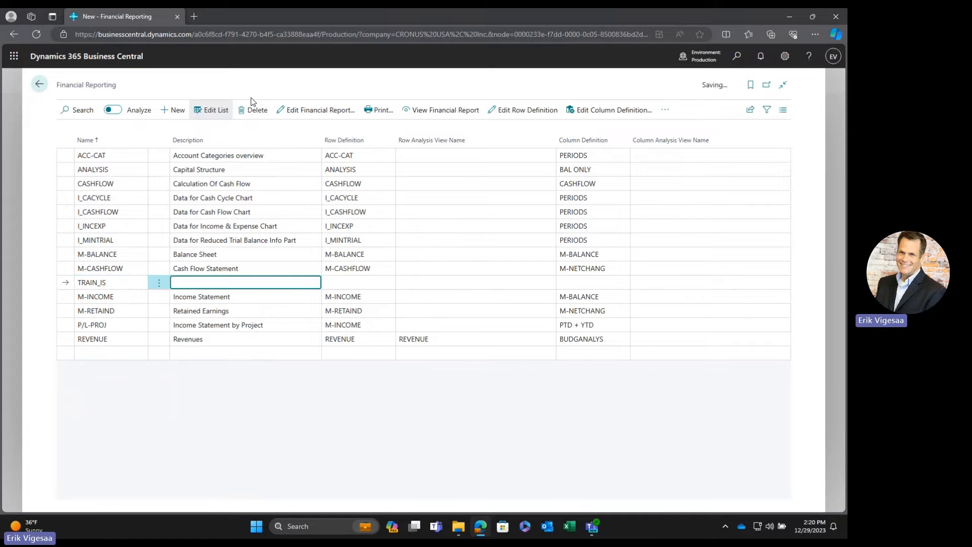
text(Incomce Statement)
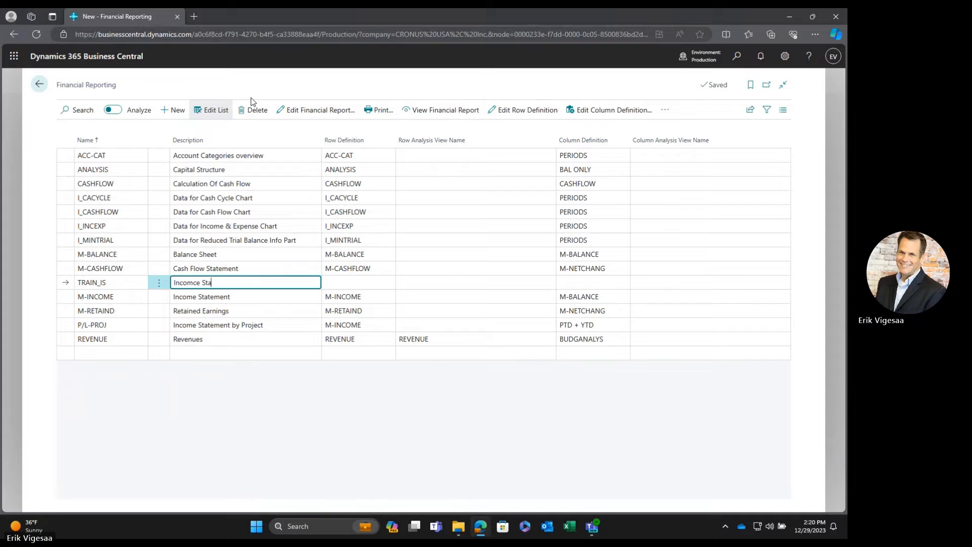
key(Tab)
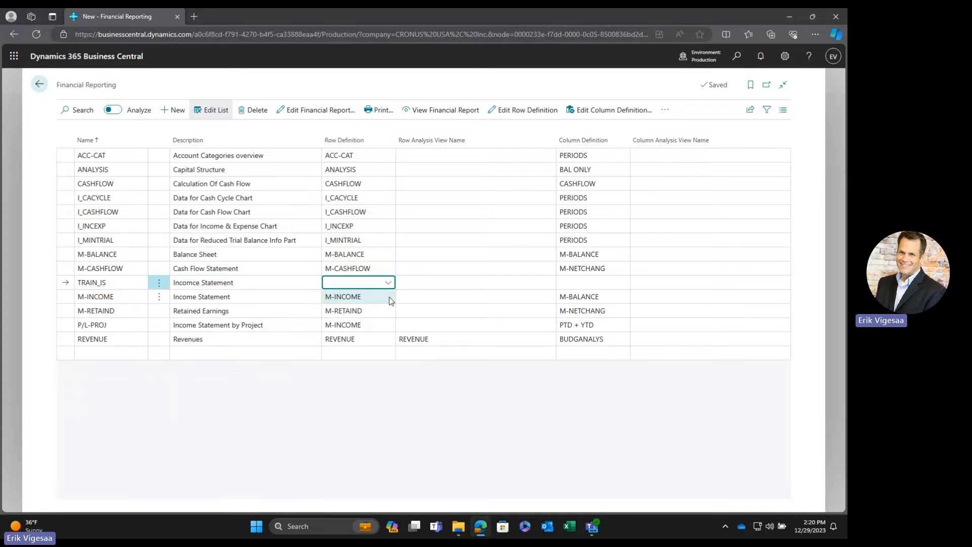
- Assign the row definition INC_STMNT and the column definition CUR_YTD to the TRAIN_IS report
click(389, 282)
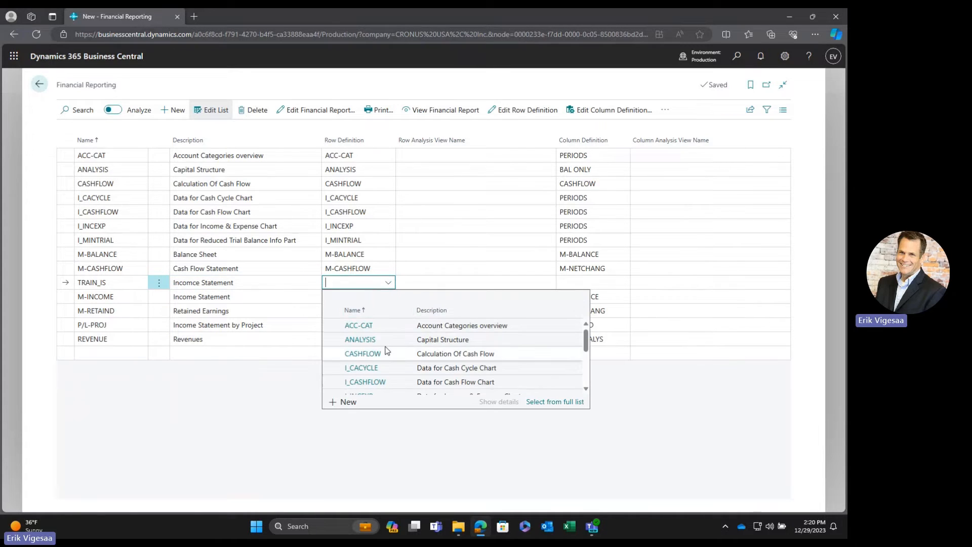
scroll(388, 334, down, 1)
scroll(386, 351, down, 2)
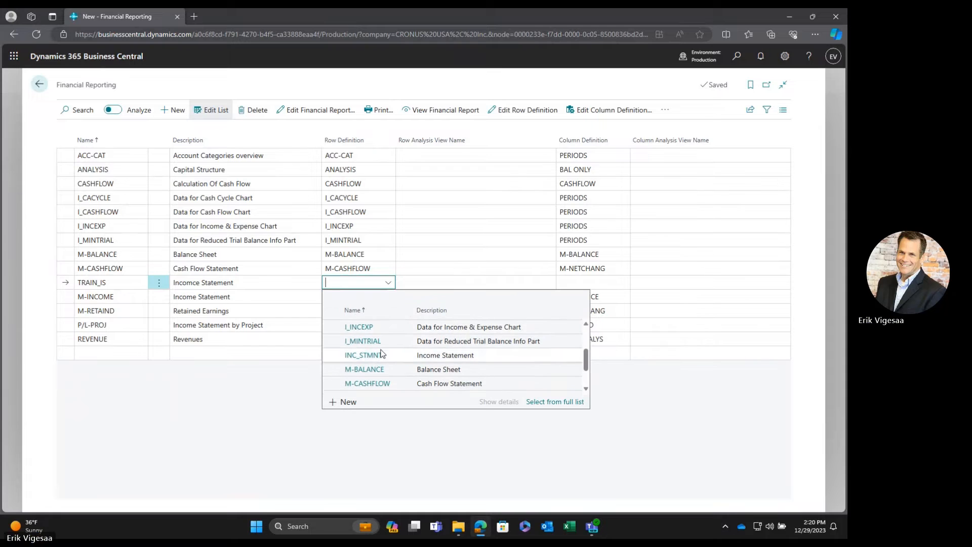
click(387, 354)
click(616, 286)
click(622, 283)
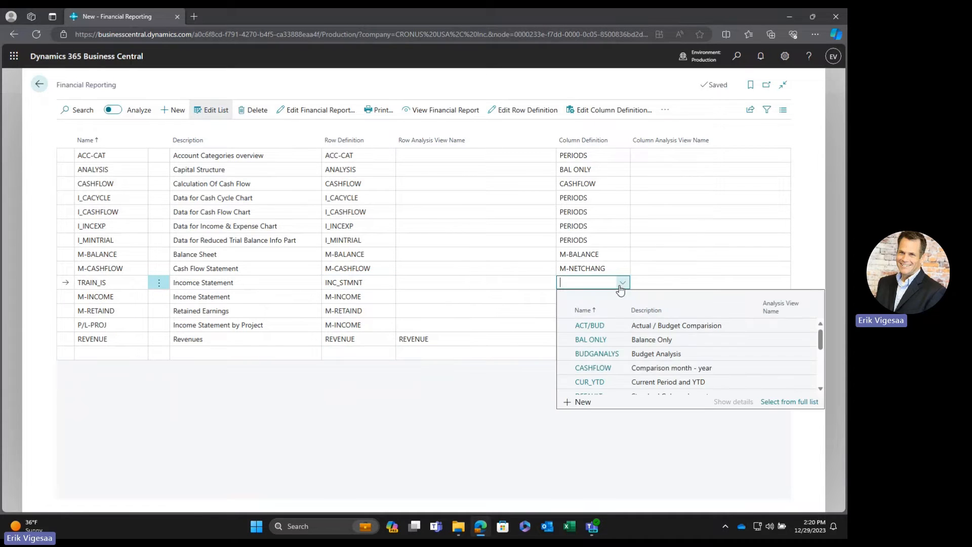
click(577, 382)
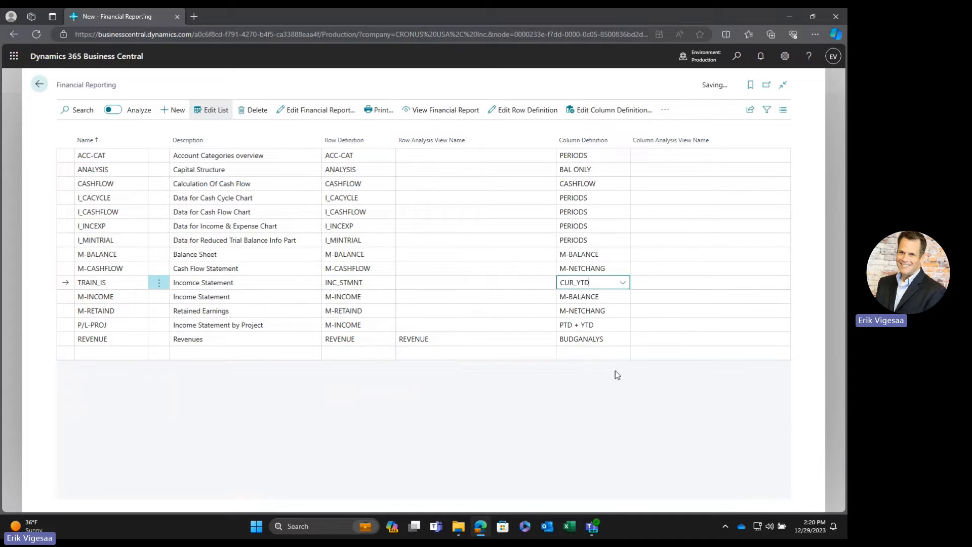
- Open the TRAIN_IS financial report for viewing and set it to view by Month
click(434, 113)
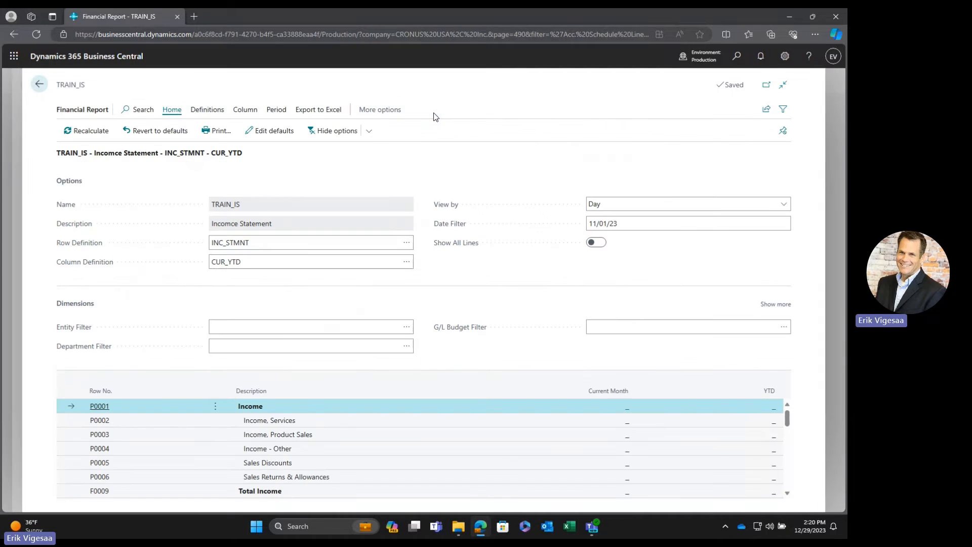
click(633, 205)
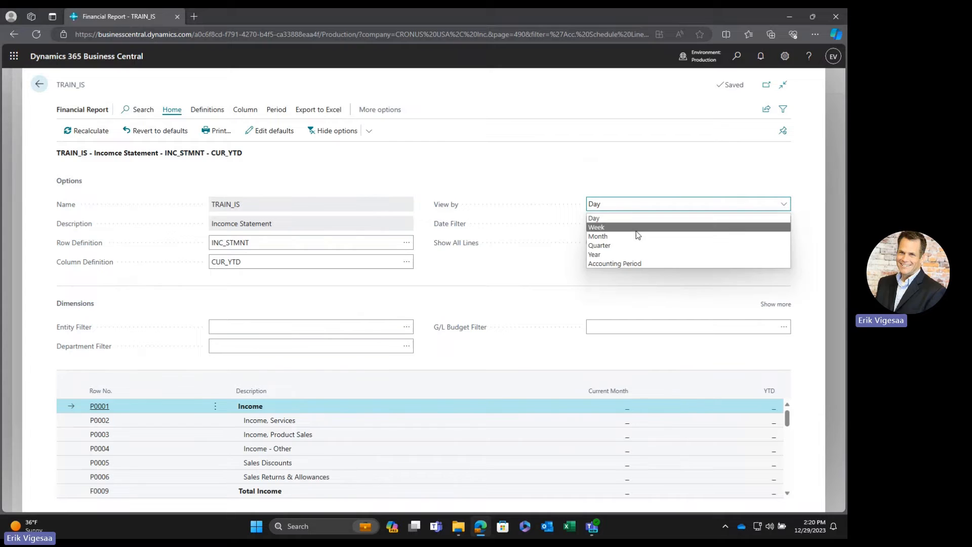
click(637, 238)
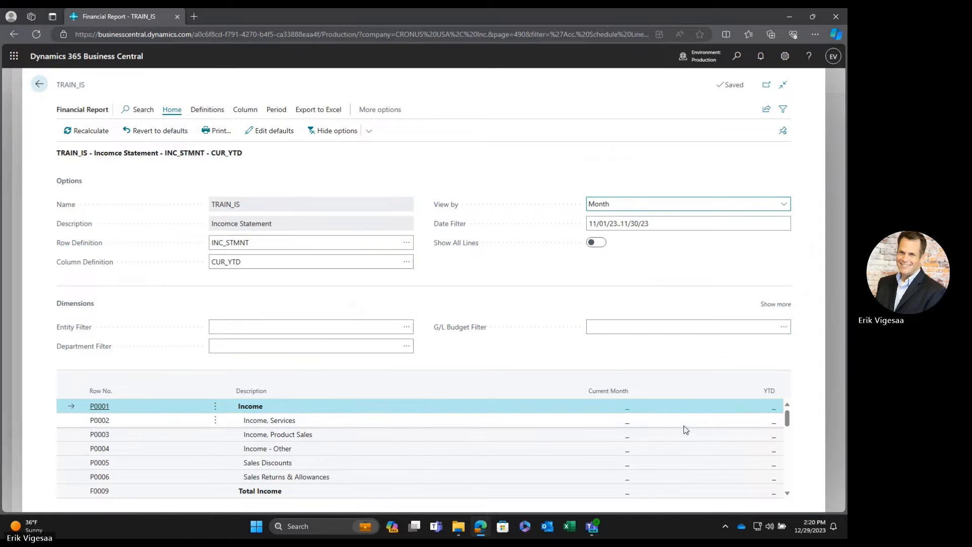
scroll(684, 427, down, 2)
scroll(683, 427, up, 2)
- Try viewing the TRAIN_IS report by Year and return the view to Month
click(787, 209)
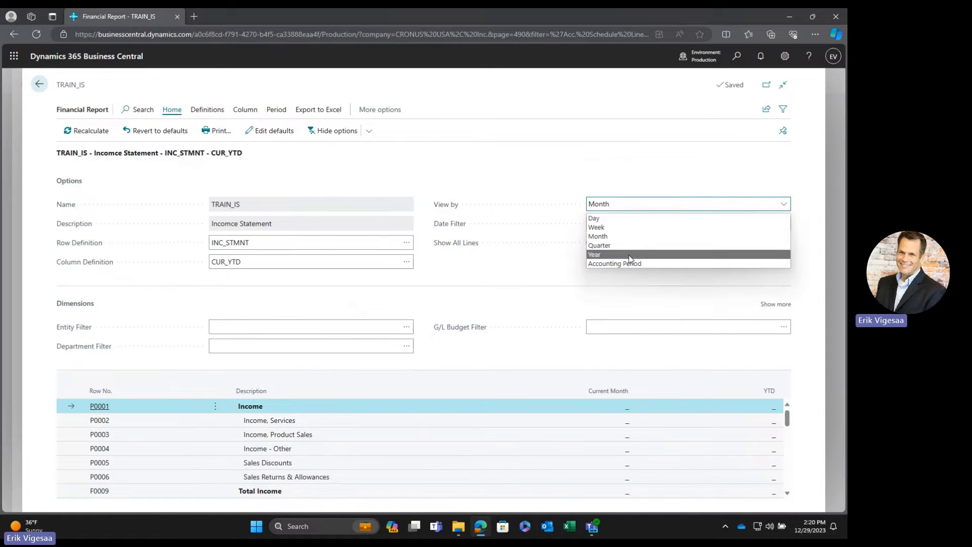
click(667, 254)
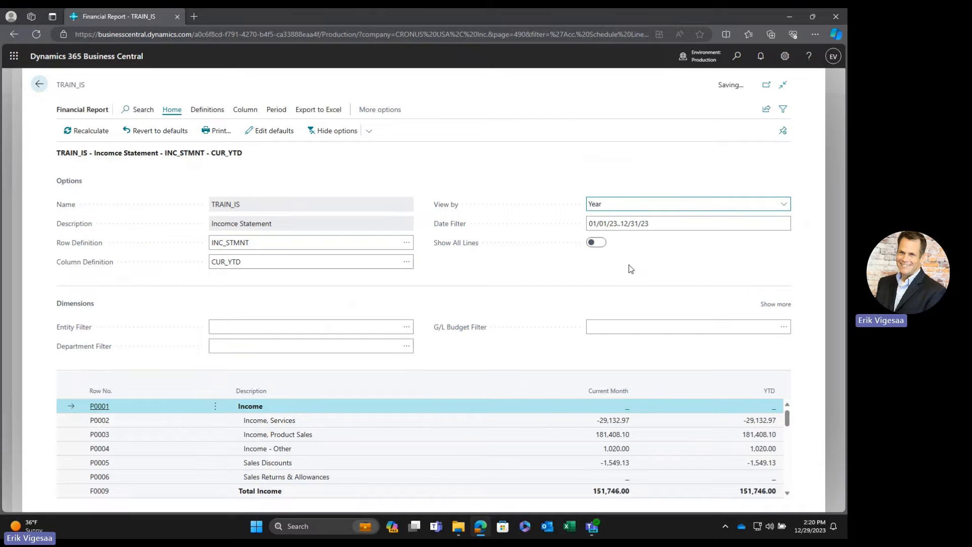
click(785, 207)
click(684, 241)
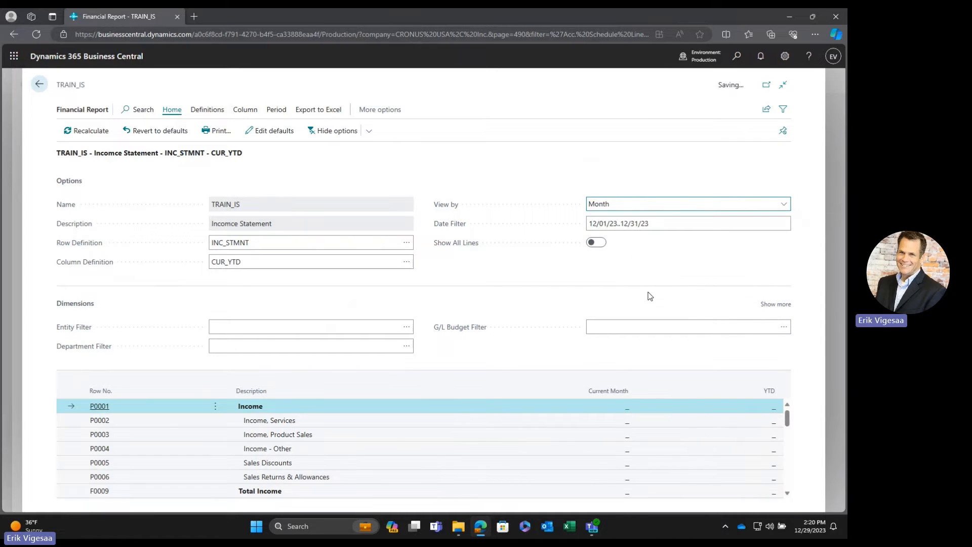
- Set the report's date filter to 03/01/23..03/31/23 and check the Current Month and YTD amounts
click(612, 224)
drag(597, 224, 569, 226)
text(3/)
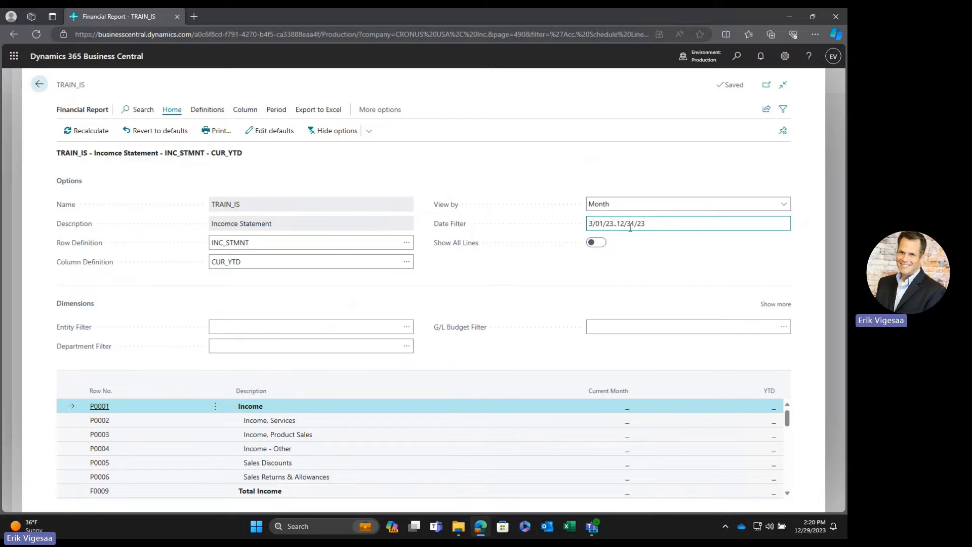
text(3)
key(Tab)
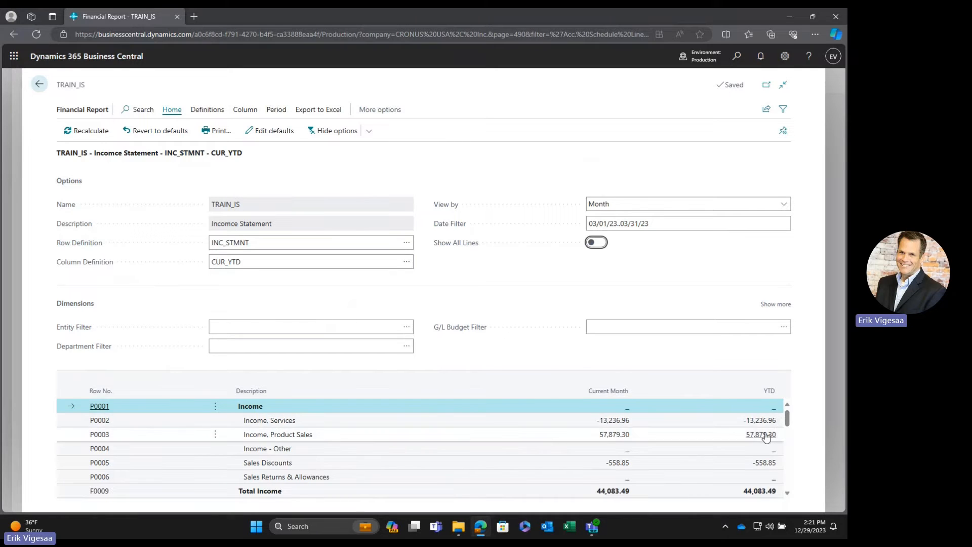
scroll(764, 436, down, 1)
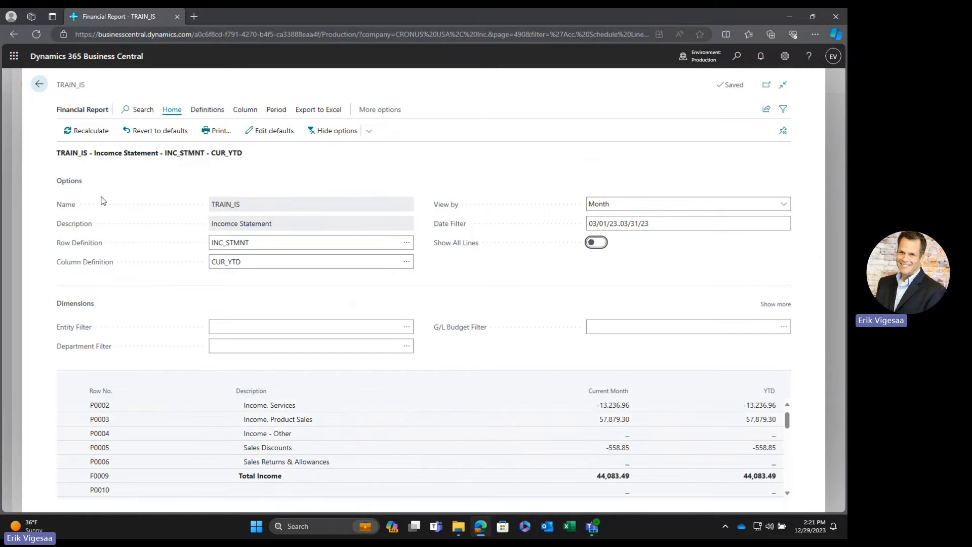
- Change the YTD line's column type to Year to Date in the CUR_YTD column definition and return to the report list
click(46, 86)
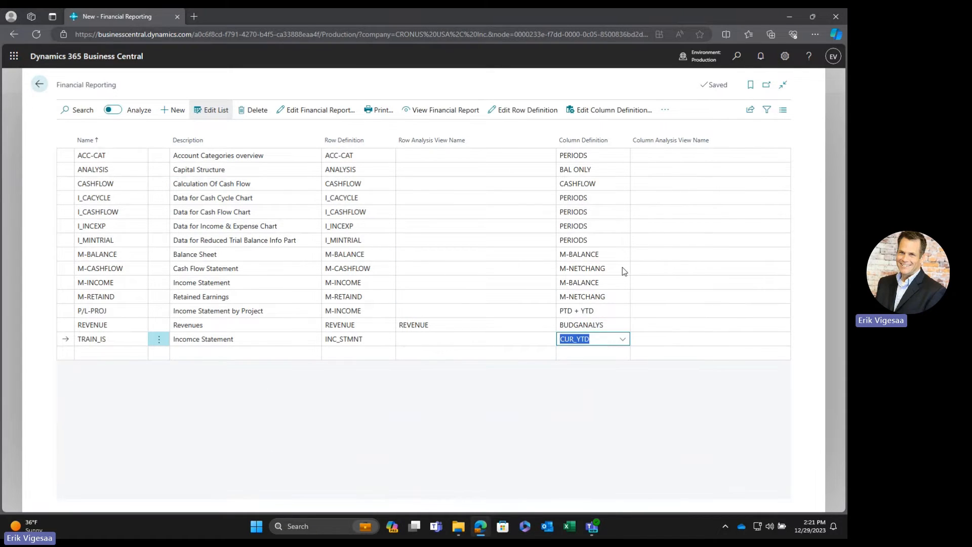
click(614, 109)
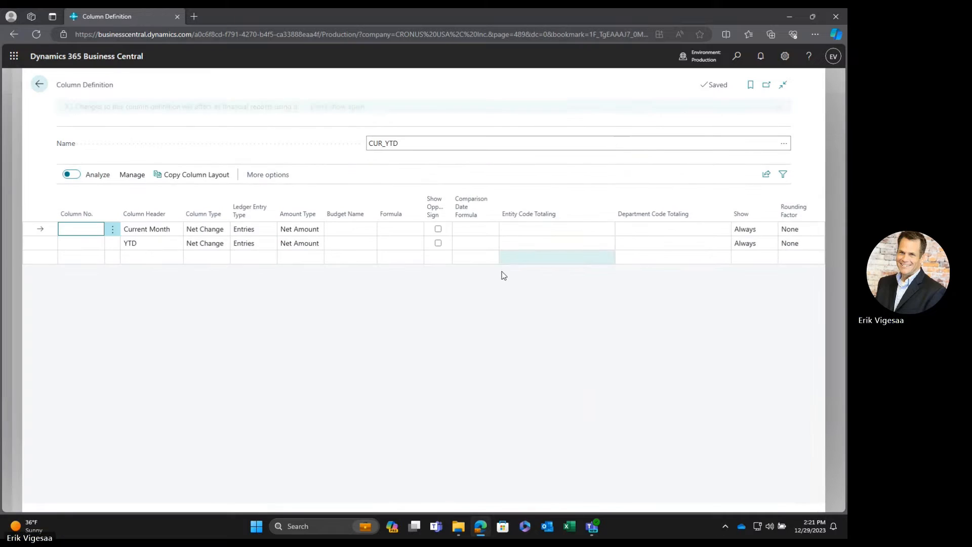
click(205, 245)
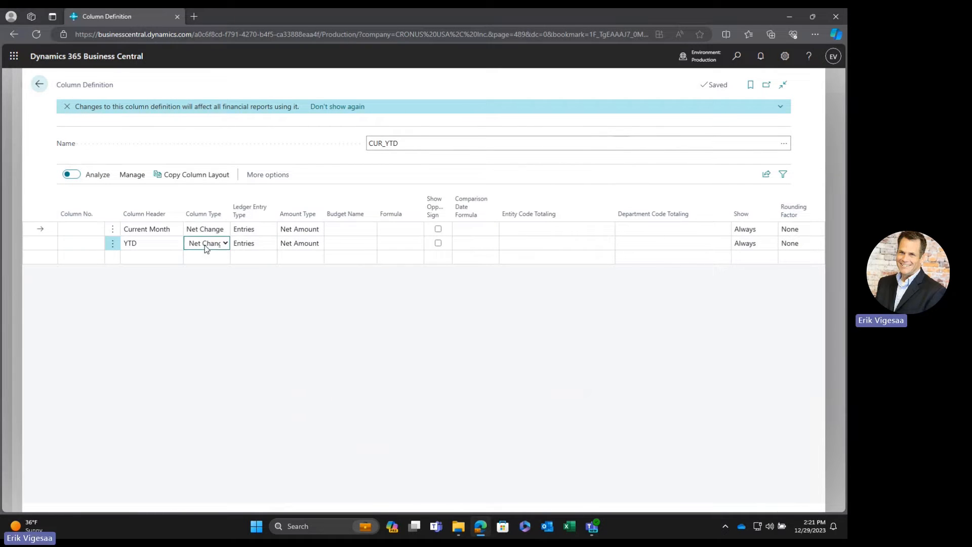
click(204, 245)
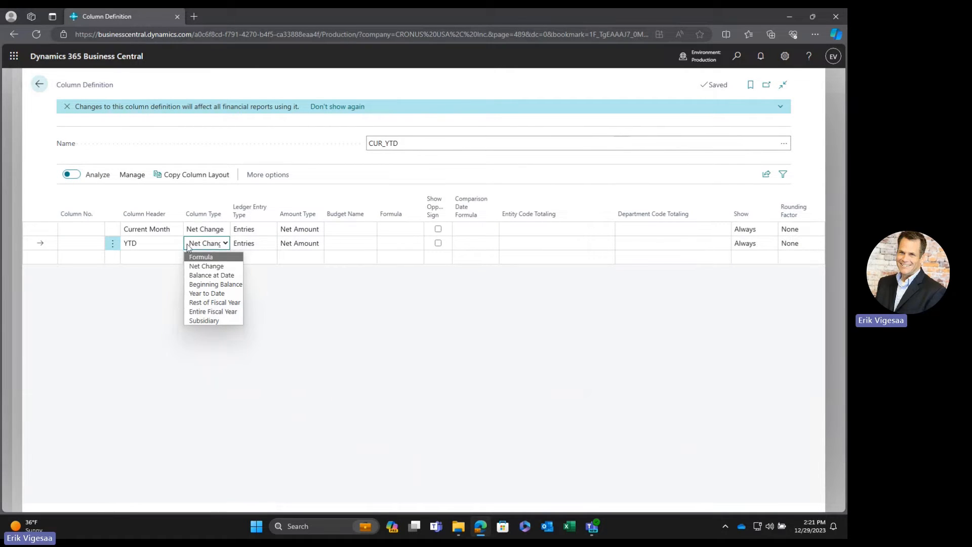
click(199, 294)
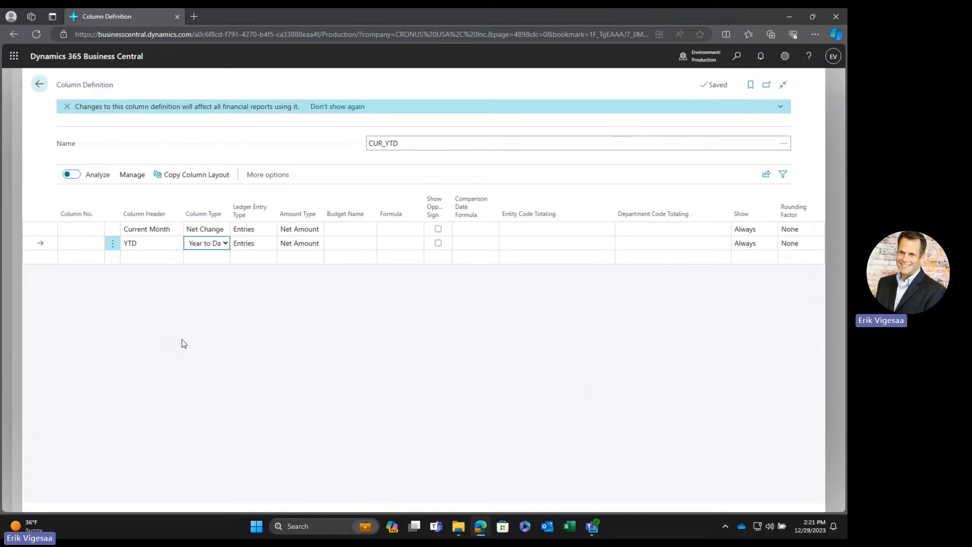
click(37, 86)
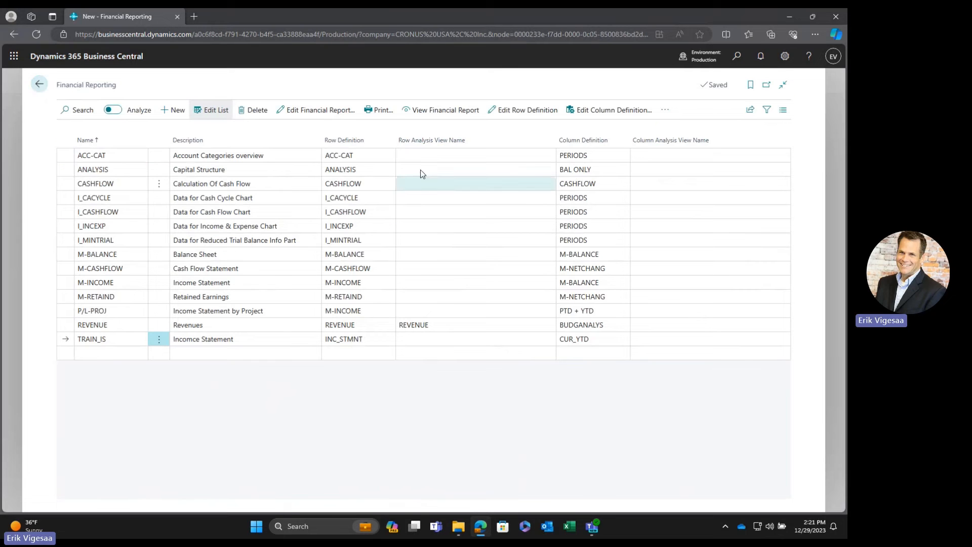
- View the TRAIN_IS report again, trying it with options hidden and with only filters shown, and restore all options
click(437, 110)
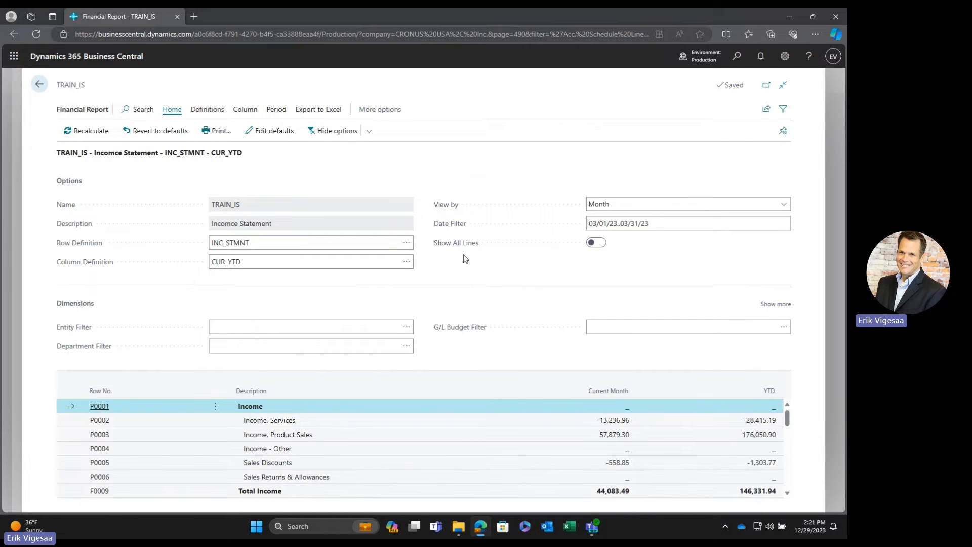
click(323, 130)
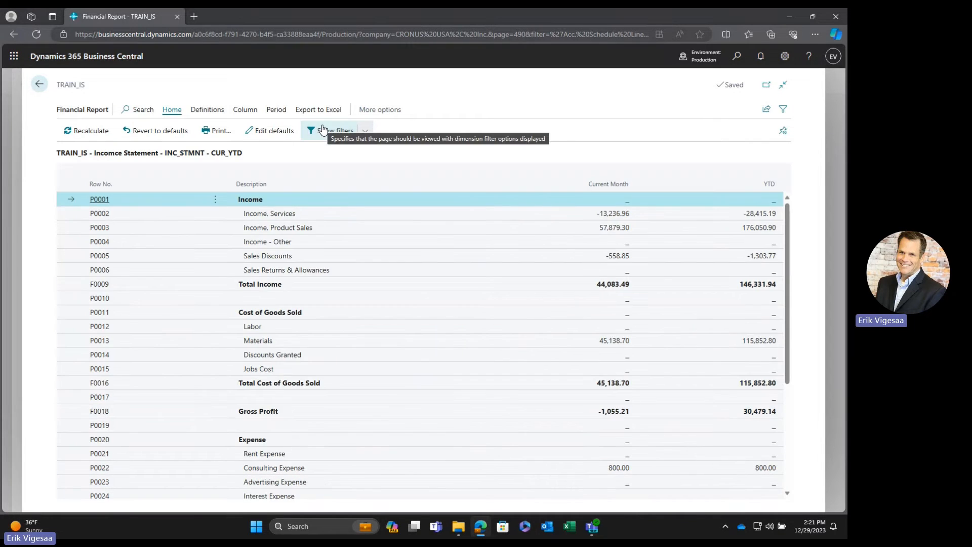
click(332, 130)
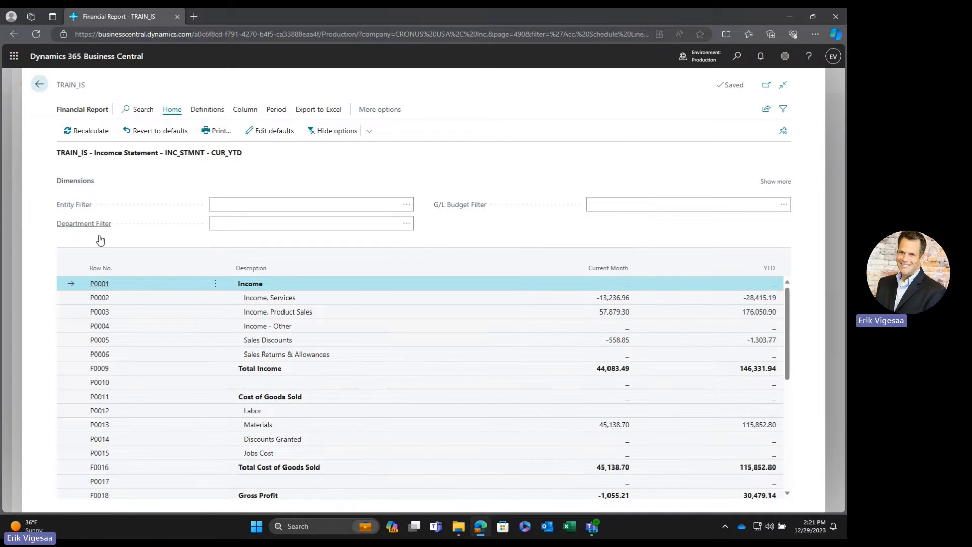
click(370, 131)
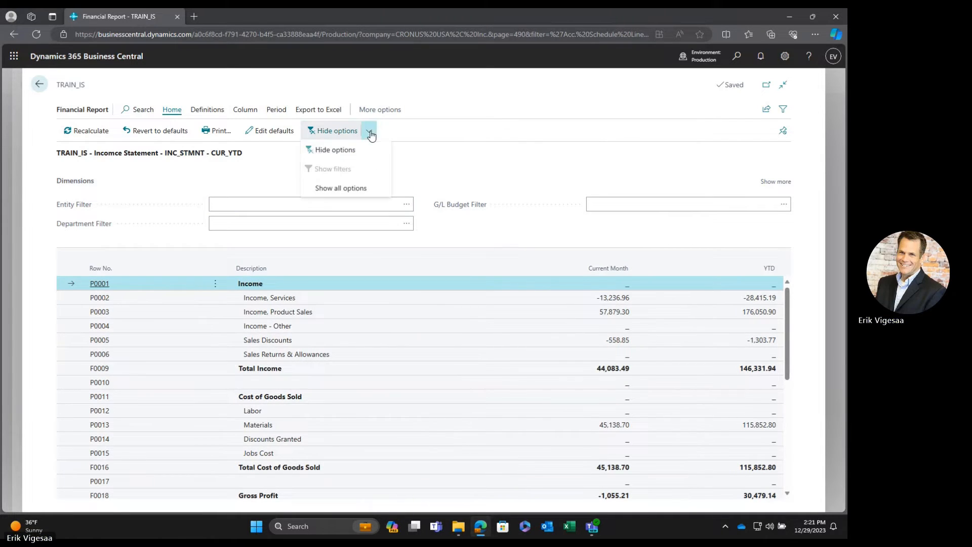
click(371, 189)
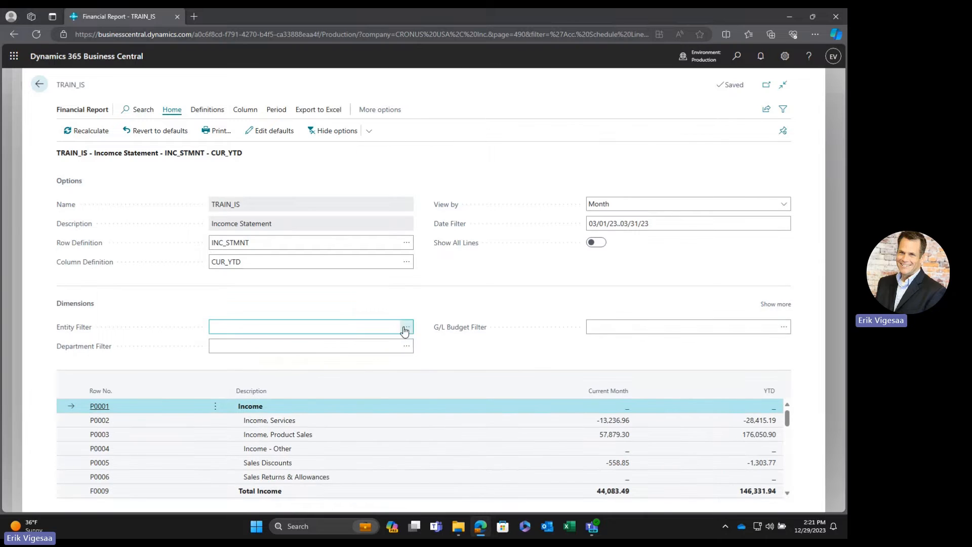
- Try filtering the report by the departments ADM and IT, and clear the department filter
click(406, 346)
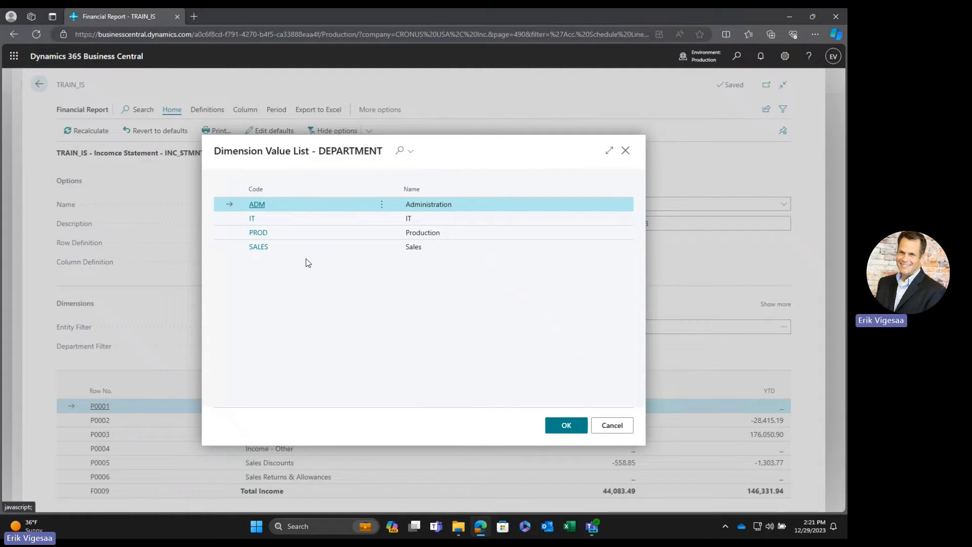
click(256, 204)
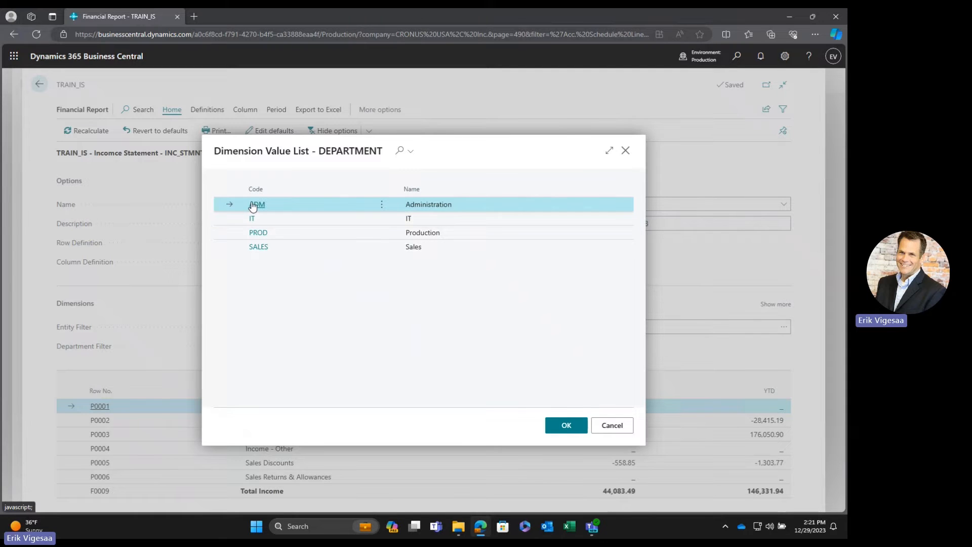
scroll(577, 428, down, 5)
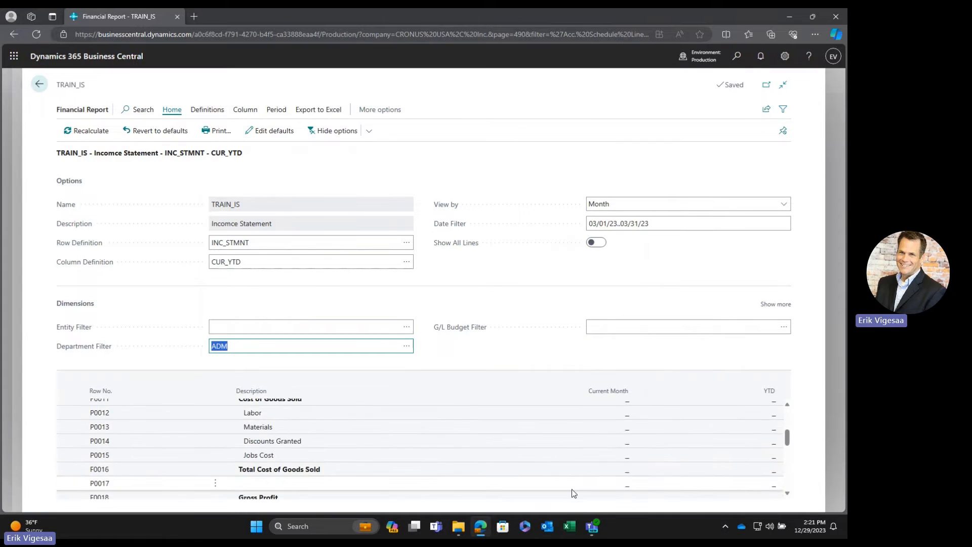
scroll(592, 481, up, 2)
key(BackSpace)
key(Tab)
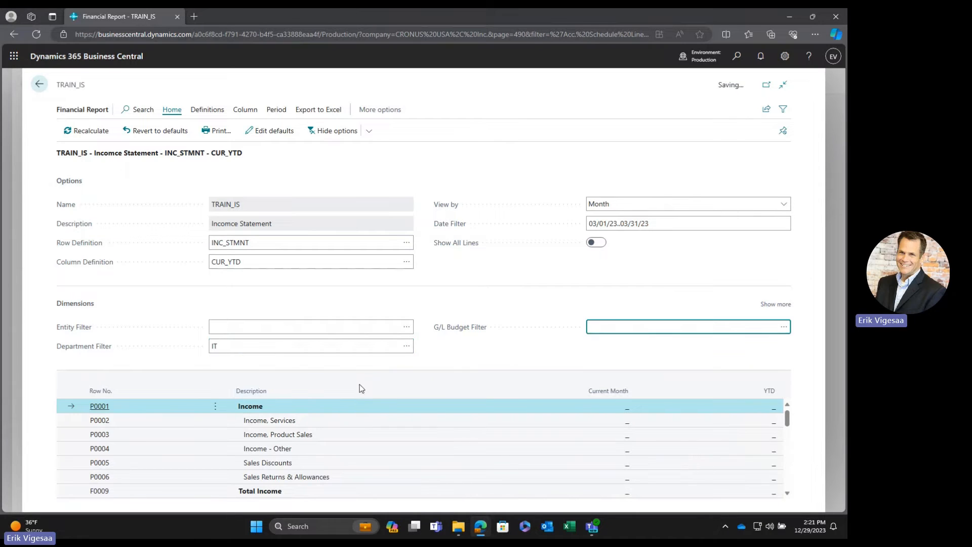
key(shift+Tab)
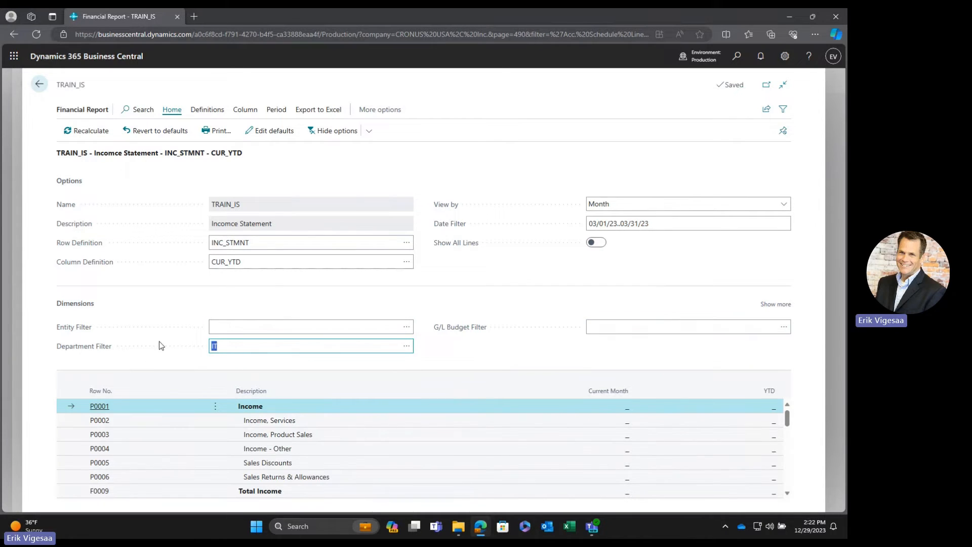
key(BackSpace)
- Expand the report's dimension filters to review the additional ones
click(776, 304)
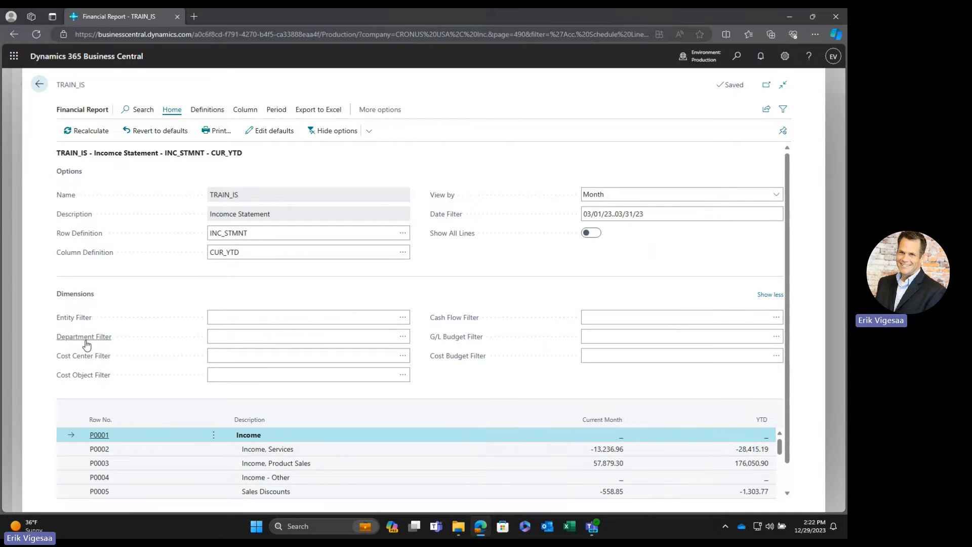
mouse_move(87, 344)
- Open General Ledger Setup and review the global and shortcut dimension codes, including the empty shortcut dimension 5, and return to the report
click(733, 58)
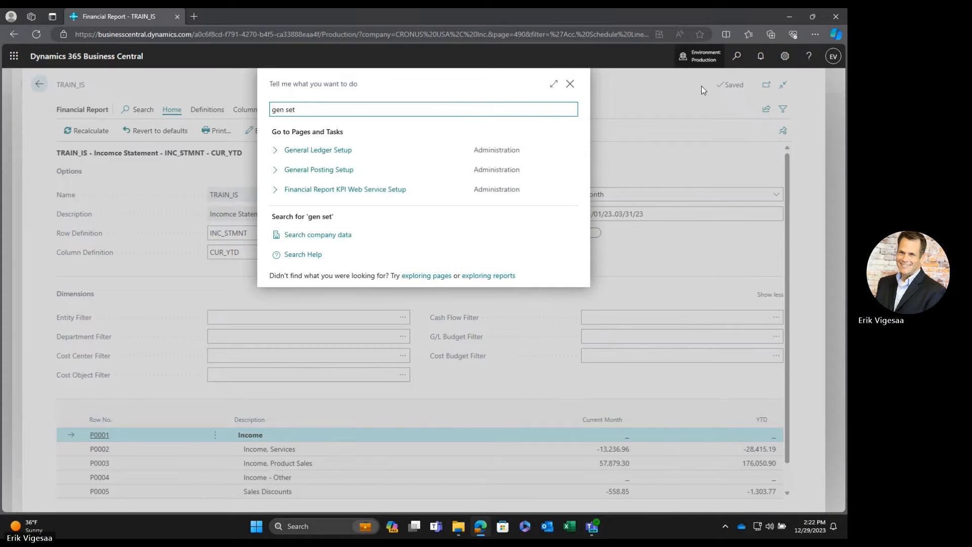
click(337, 152)
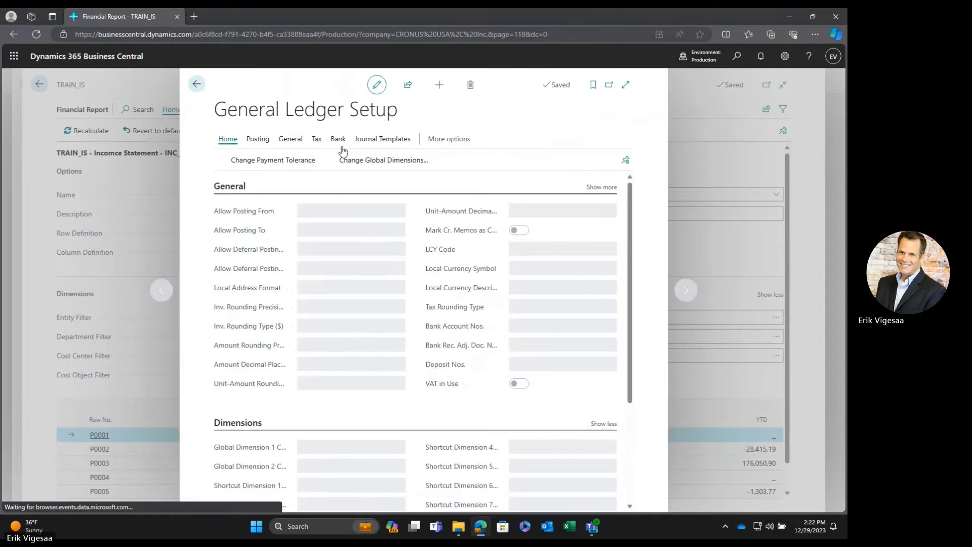
scroll(456, 338, down, 3)
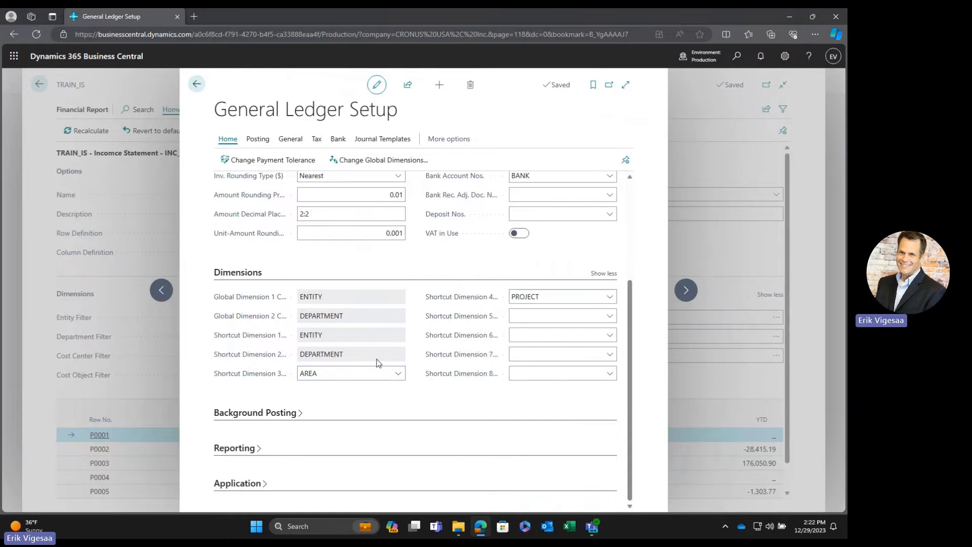
click(587, 317)
click(197, 84)
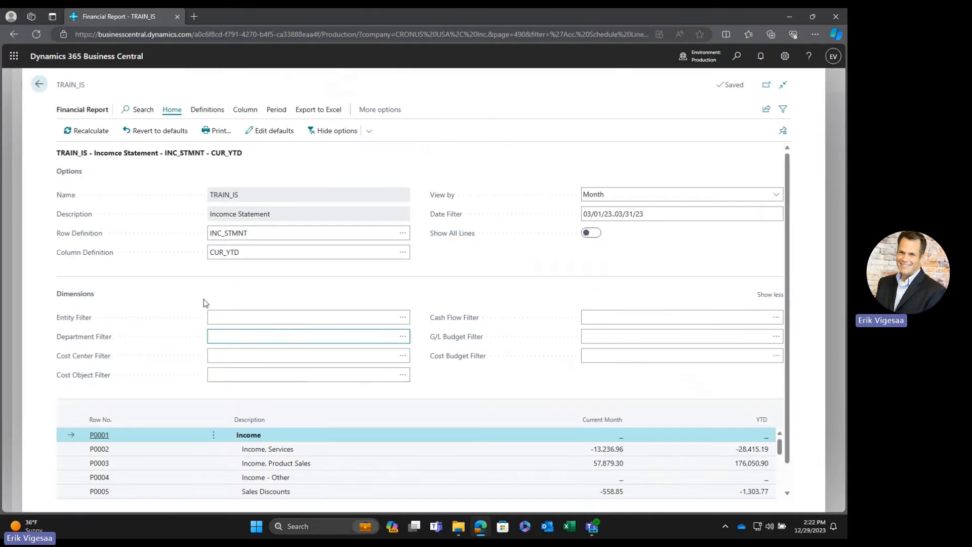
- Leave the TRAIN_IS report, return to the home page and open the Analysis Views list
click(39, 85)
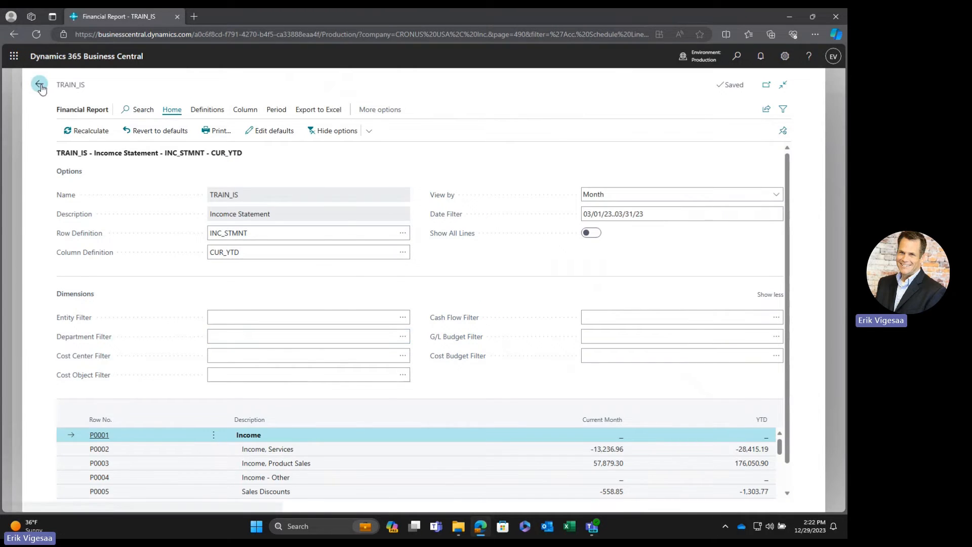
click(40, 86)
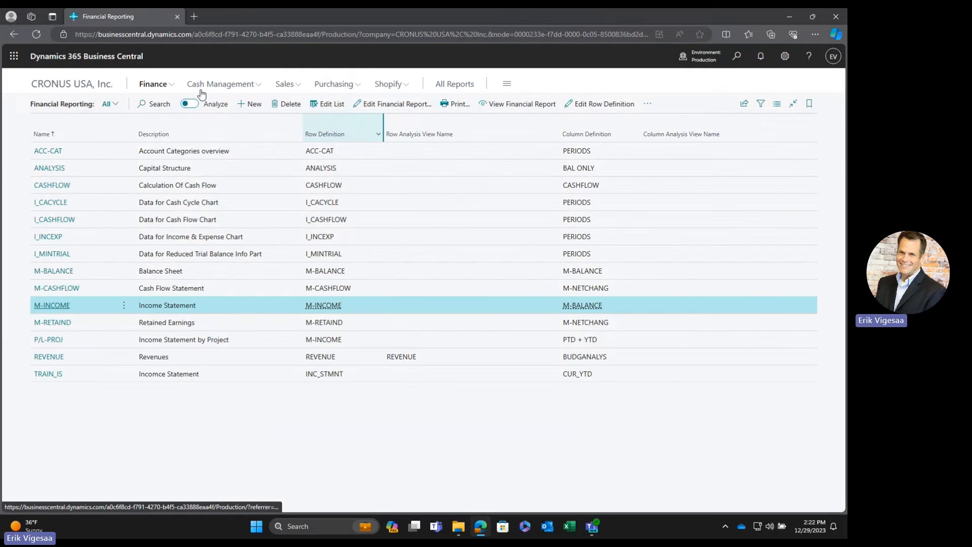
click(76, 83)
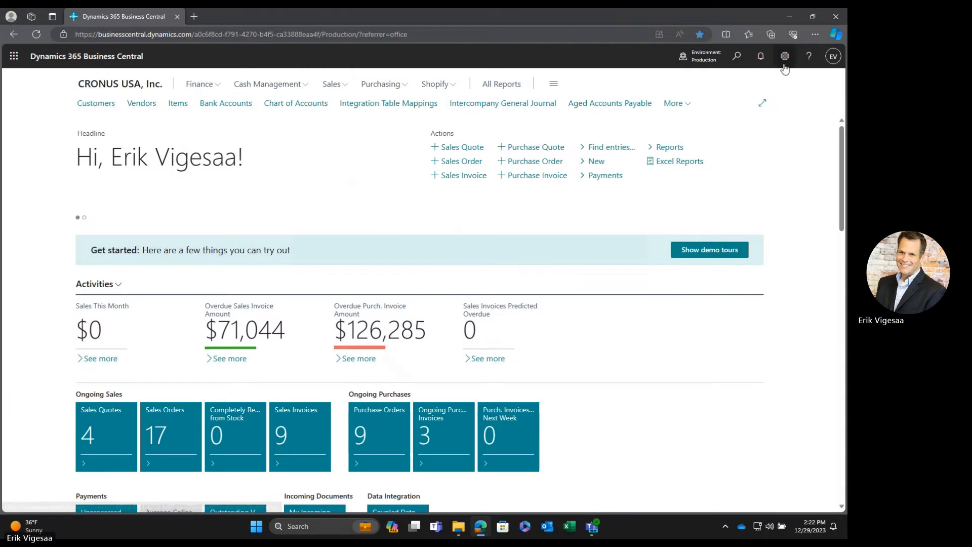
click(738, 58)
text(anal)
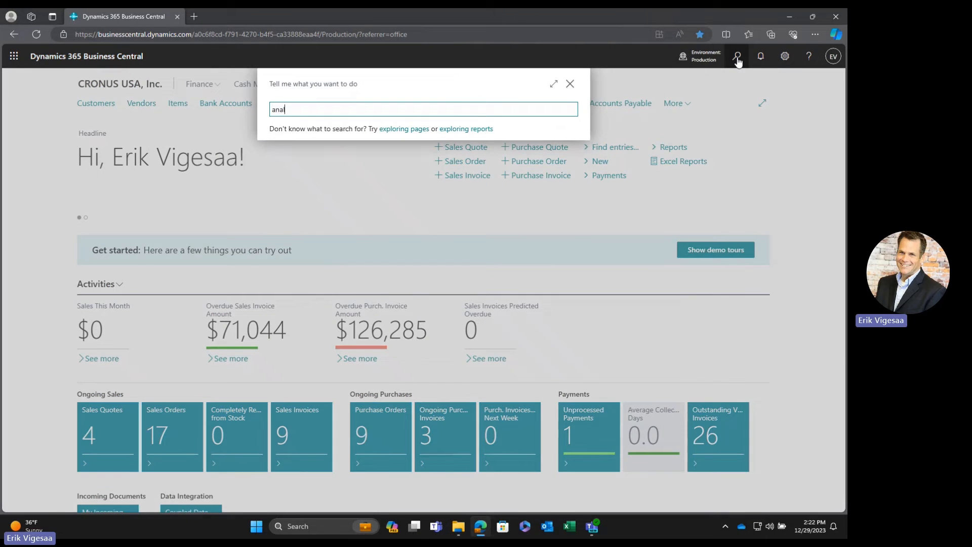
text(ys v)
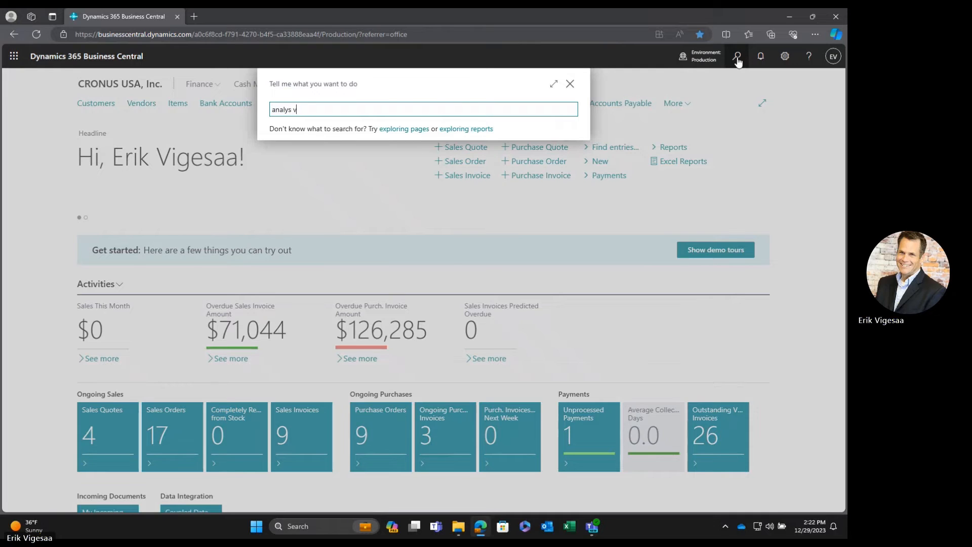
text(iew)
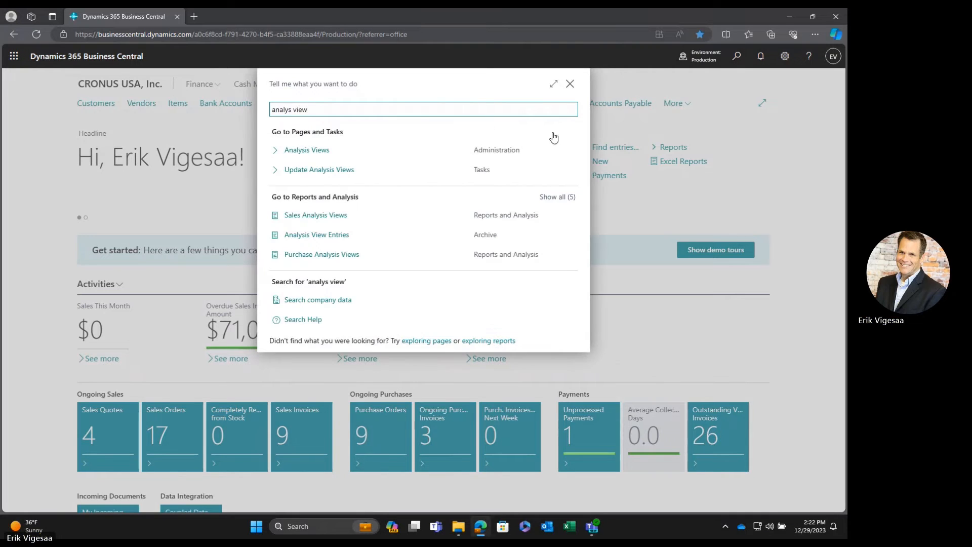
click(316, 149)
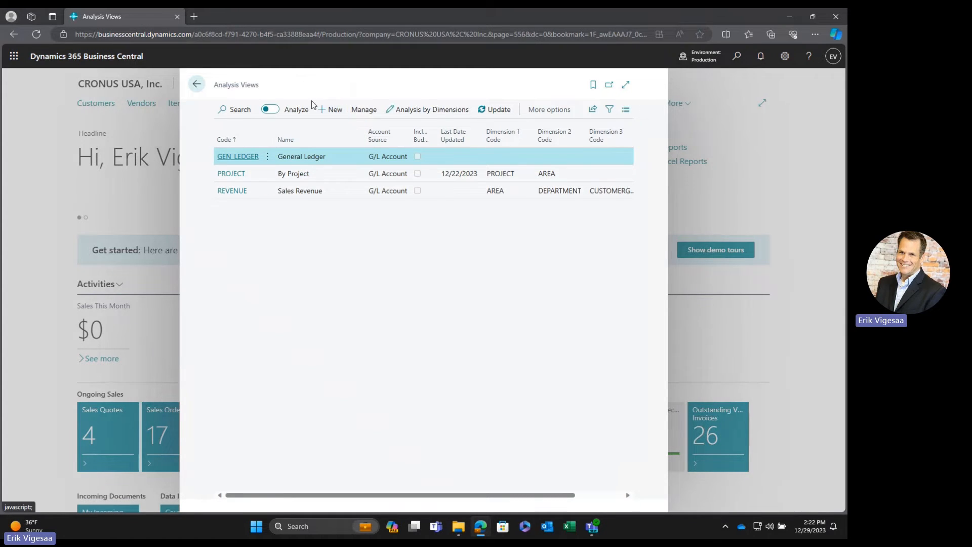
- Create an analysis view with the code AREA_PROJ and the name By Area and Project
click(337, 113)
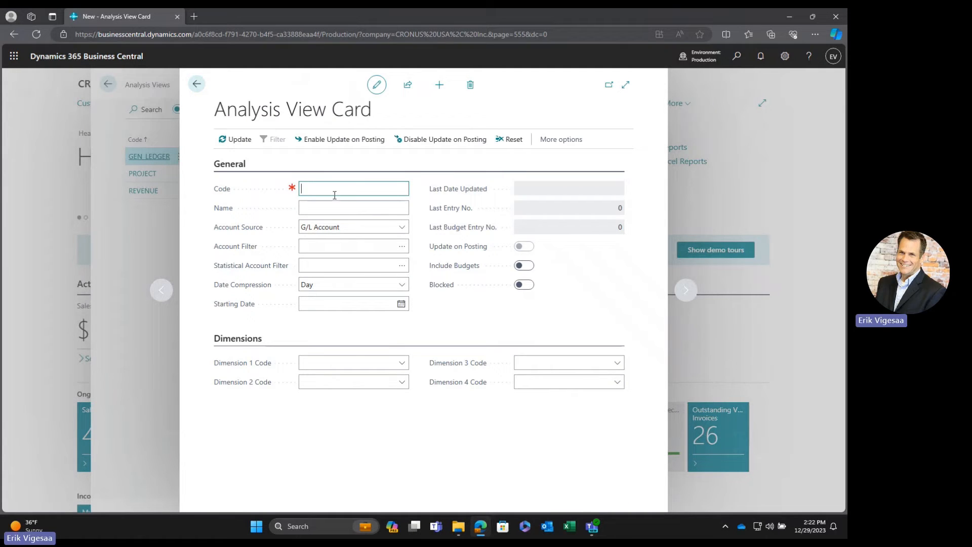
text(Area_Proje)
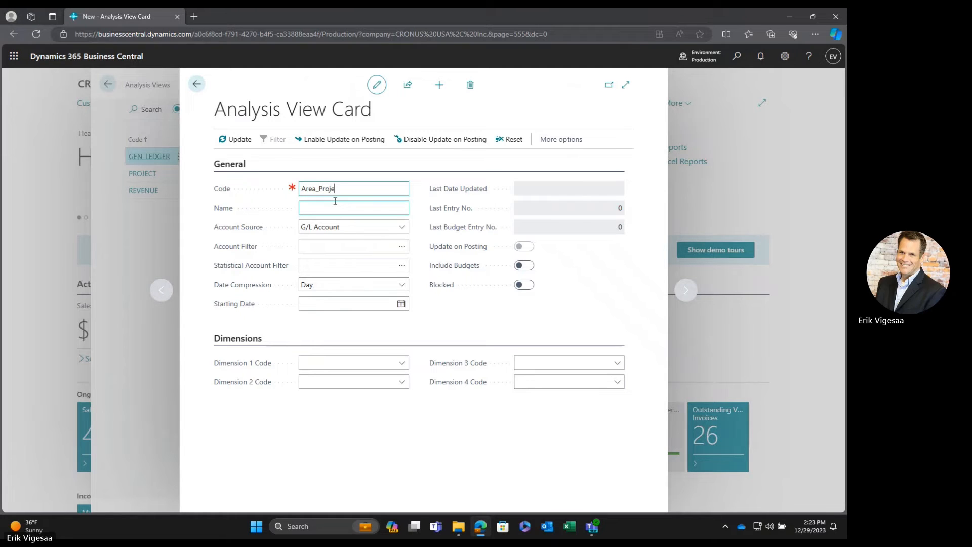
click(335, 203)
text(Are)
key(BackSpace)
key(BackSpace)
key(BackSpace)
text(By Ar)
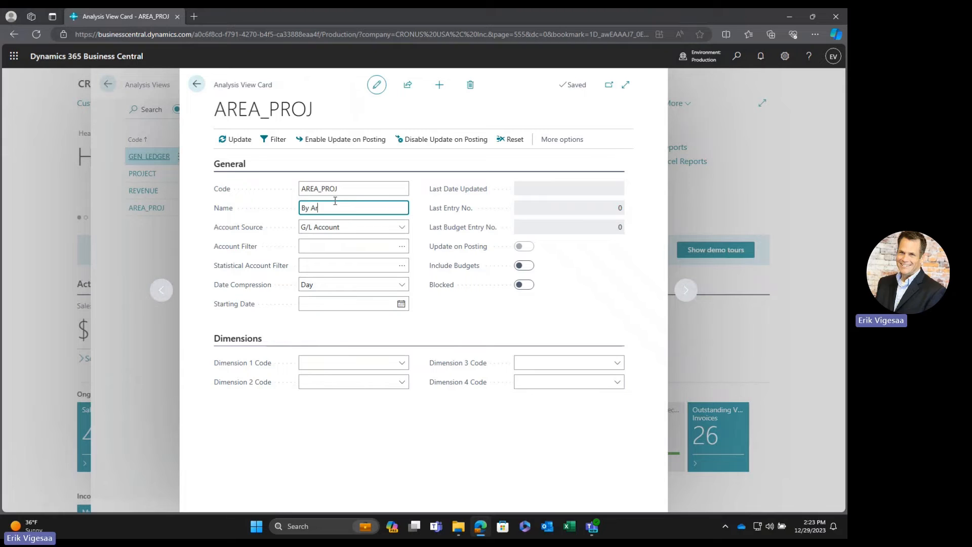
text(ea and Project)
key(Tab)
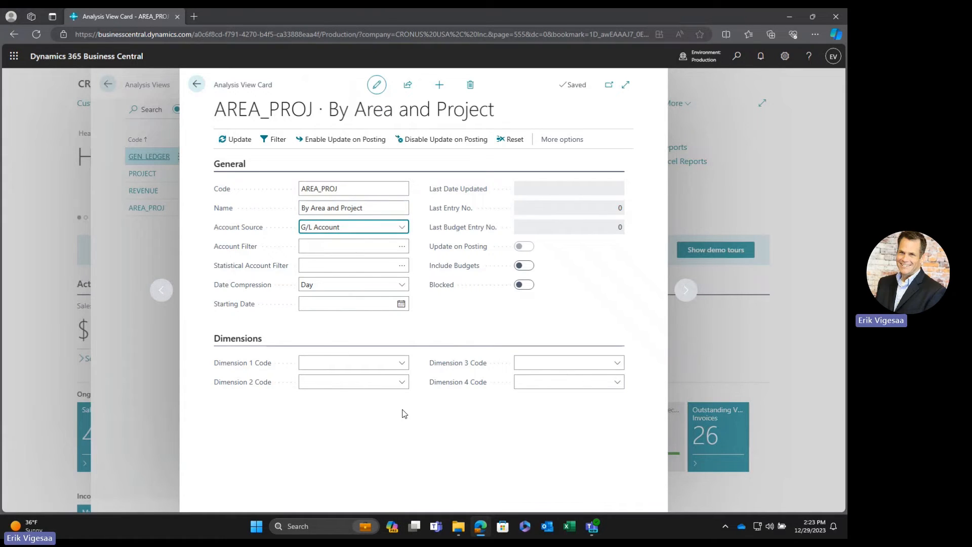
- Set the analysis view's dimension 1 to AREA, dimension 2 to PROJECT and dimension 3 to DEPARTMENT
click(402, 363)
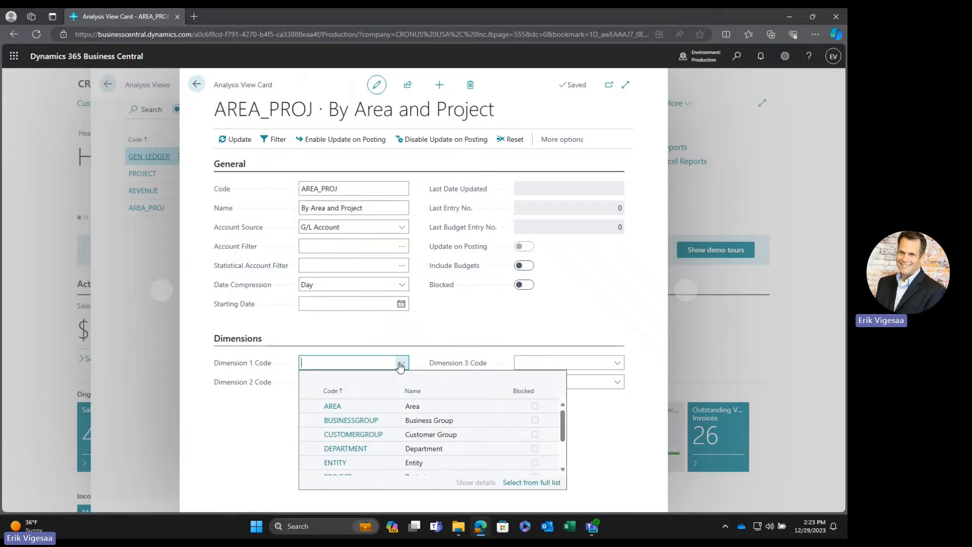
click(338, 409)
click(408, 383)
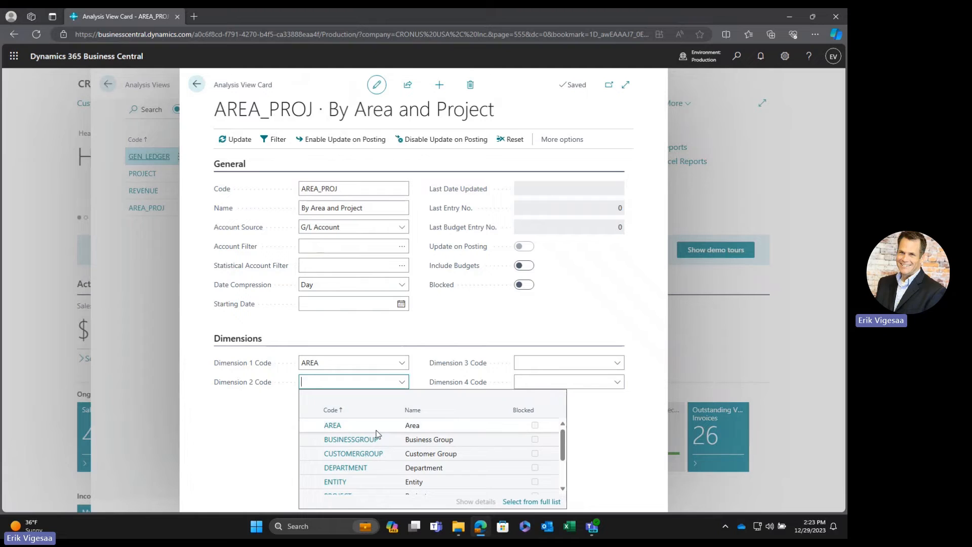
scroll(349, 456, down, 1)
click(344, 473)
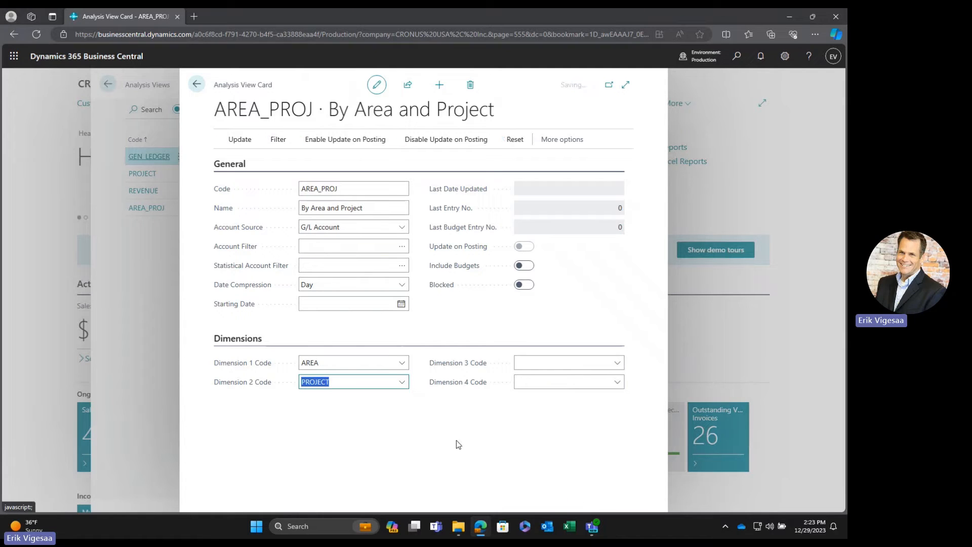
click(616, 364)
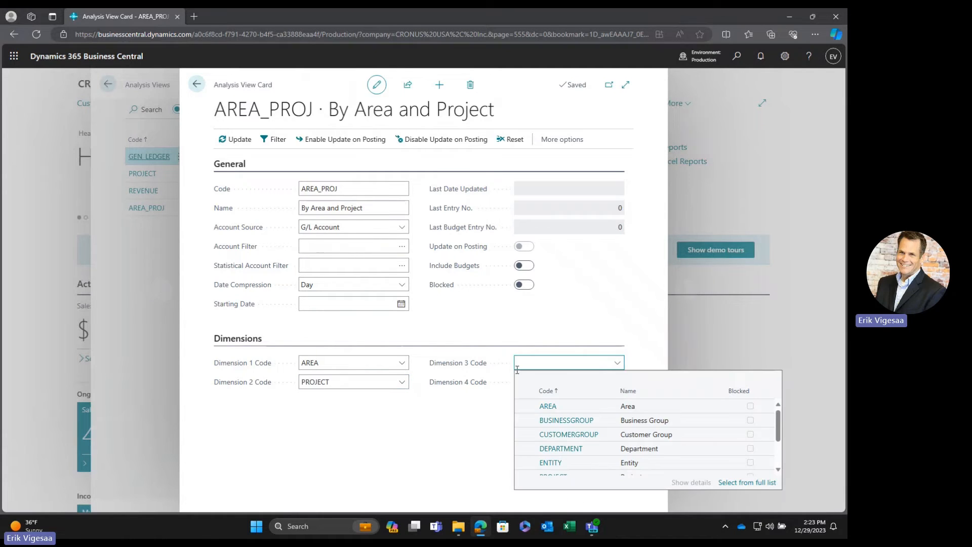
click(556, 449)
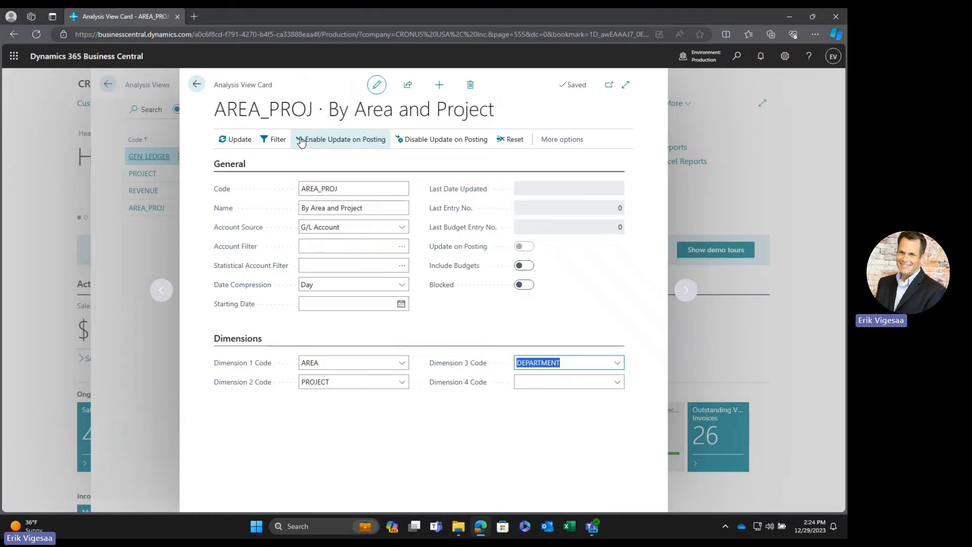
- Update the AREA_PROJ analysis view and return to the home page
click(232, 144)
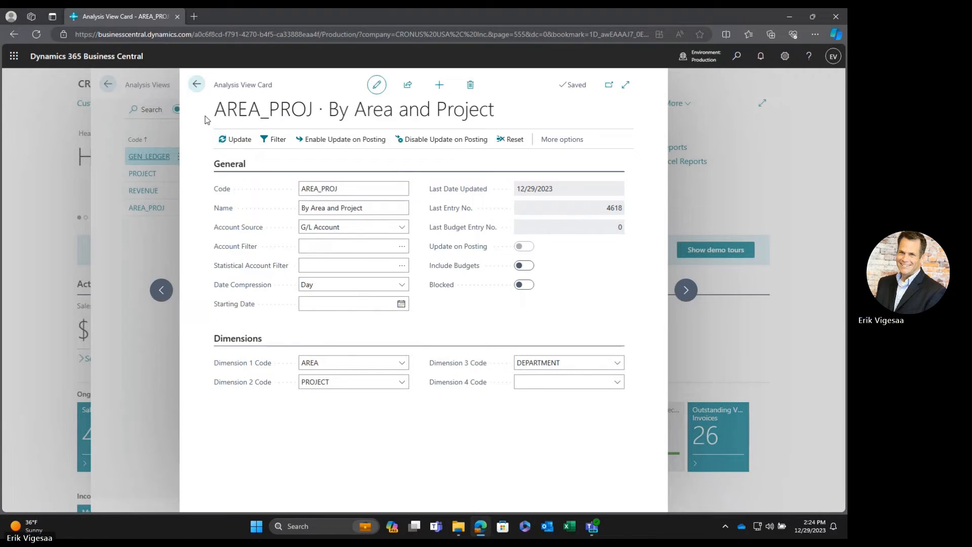
click(197, 85)
click(197, 85)
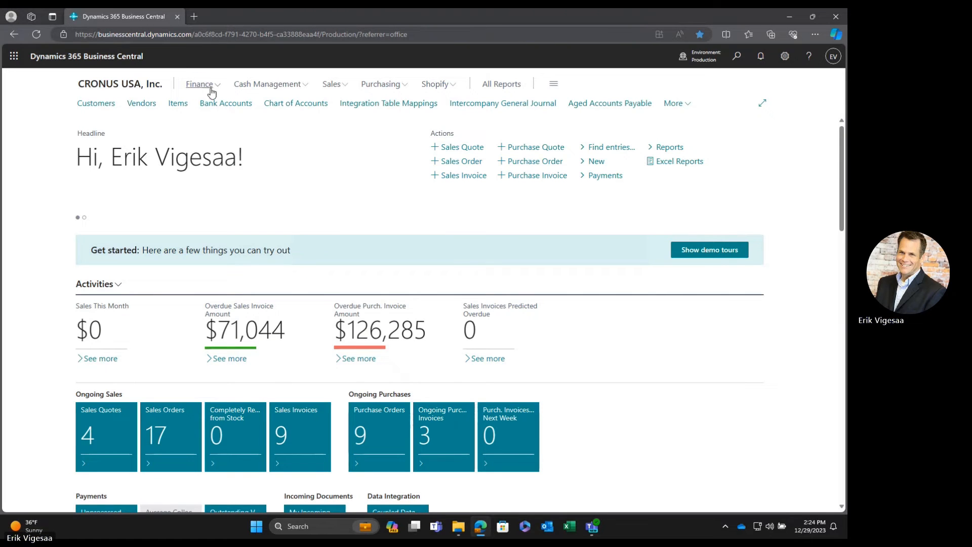
- Assign AREA_PROJ as the row analysis view of TRAIN_IS in the financial reports list and view the report
click(209, 86)
click(213, 133)
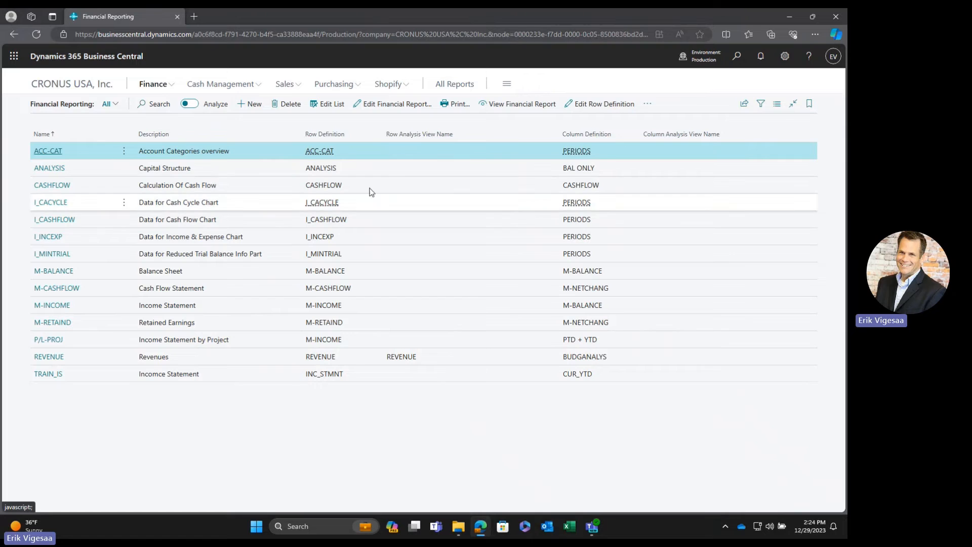
click(327, 104)
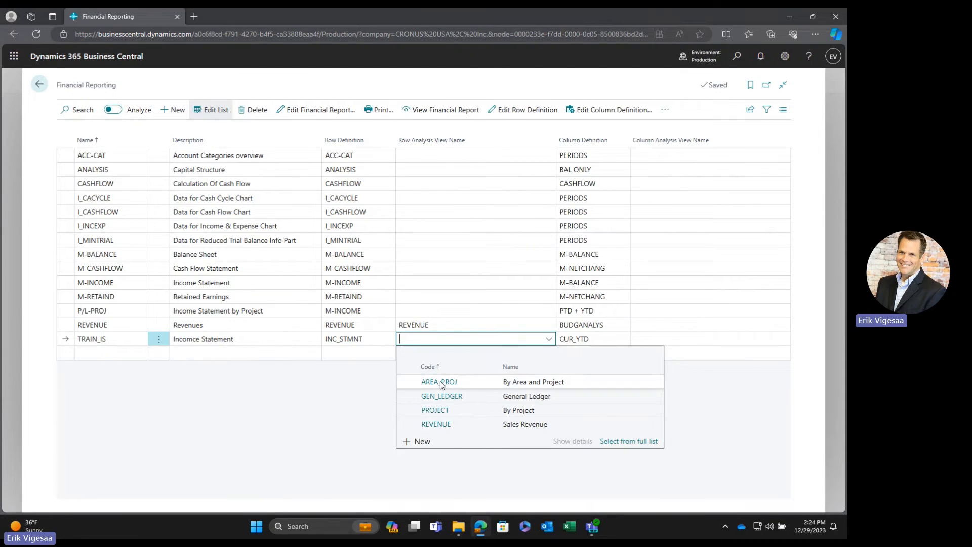
click(487, 383)
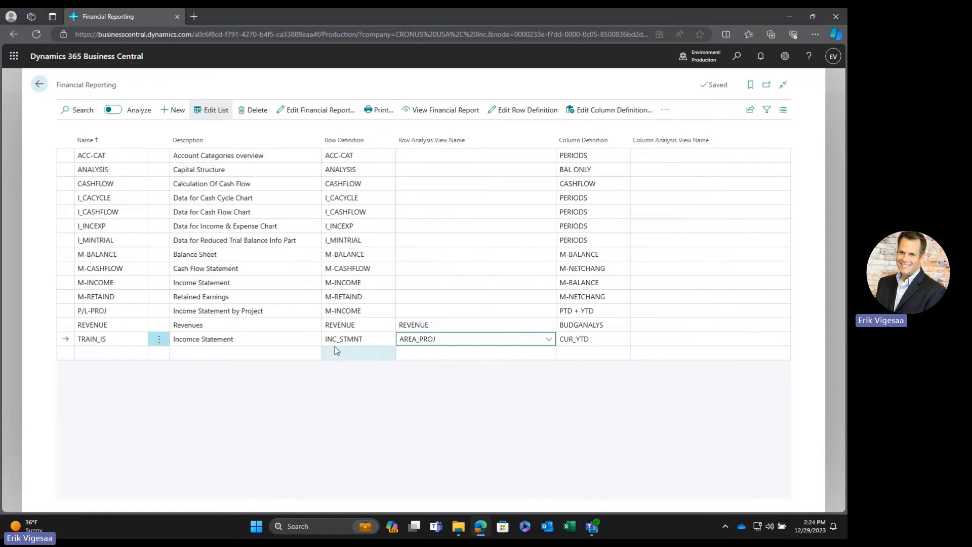
click(431, 116)
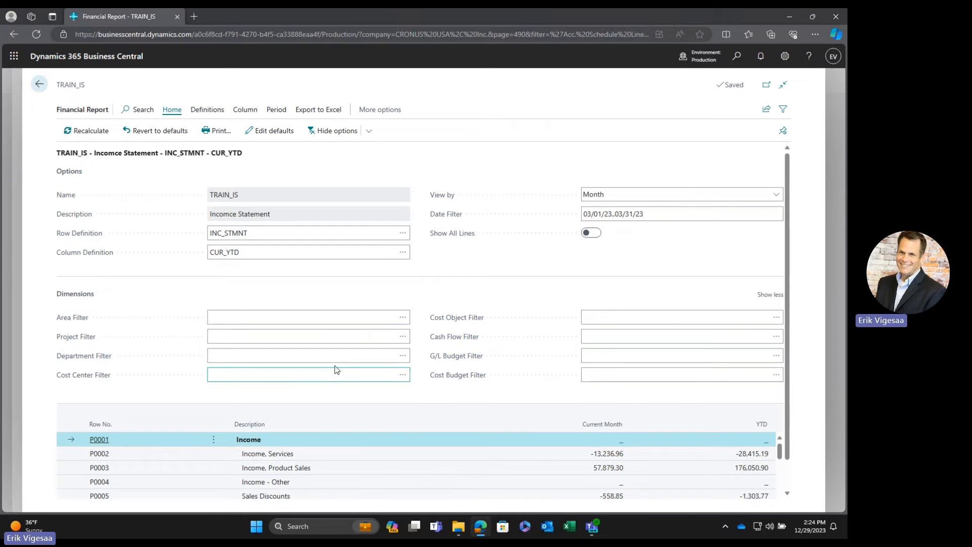
- Try filtering the report by area 60 and project 002, and clear both filters
click(406, 320)
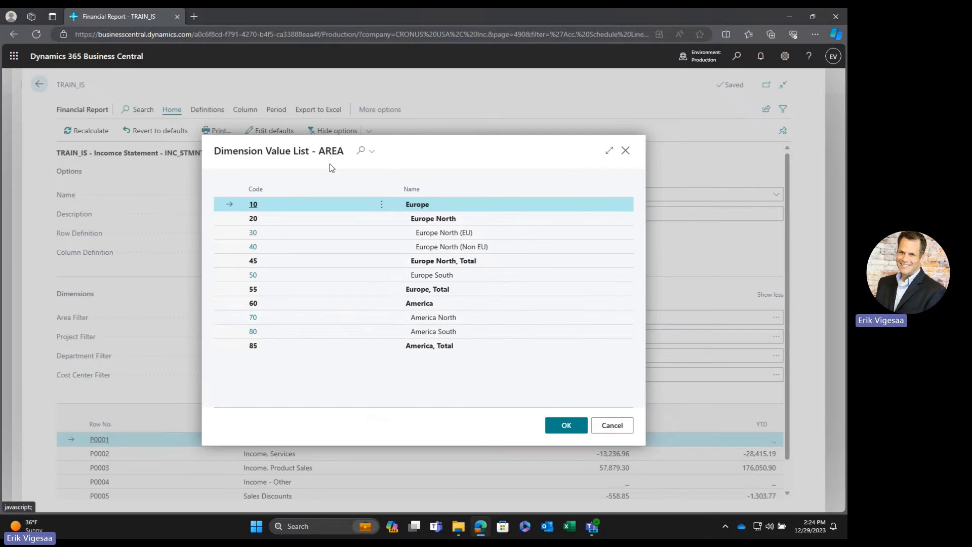
click(254, 304)
click(404, 339)
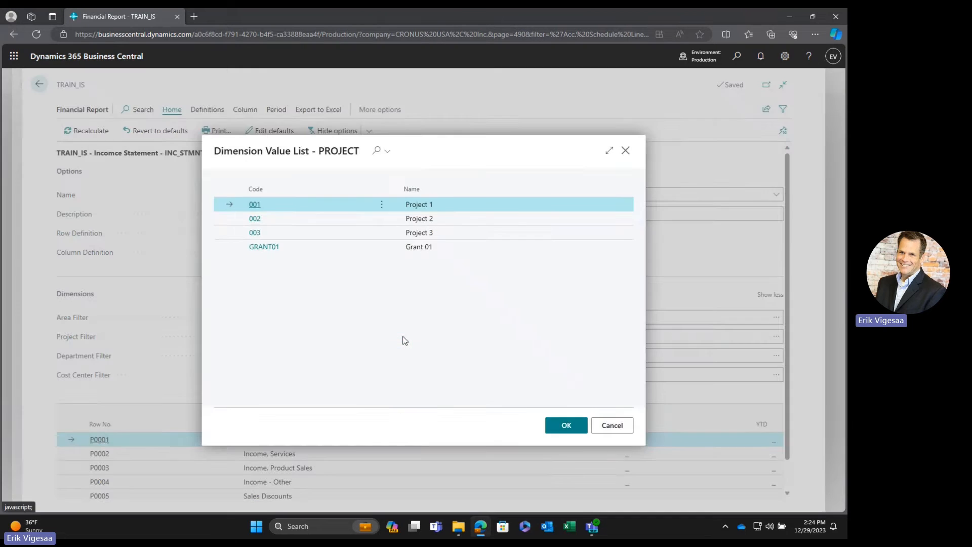
click(255, 218)
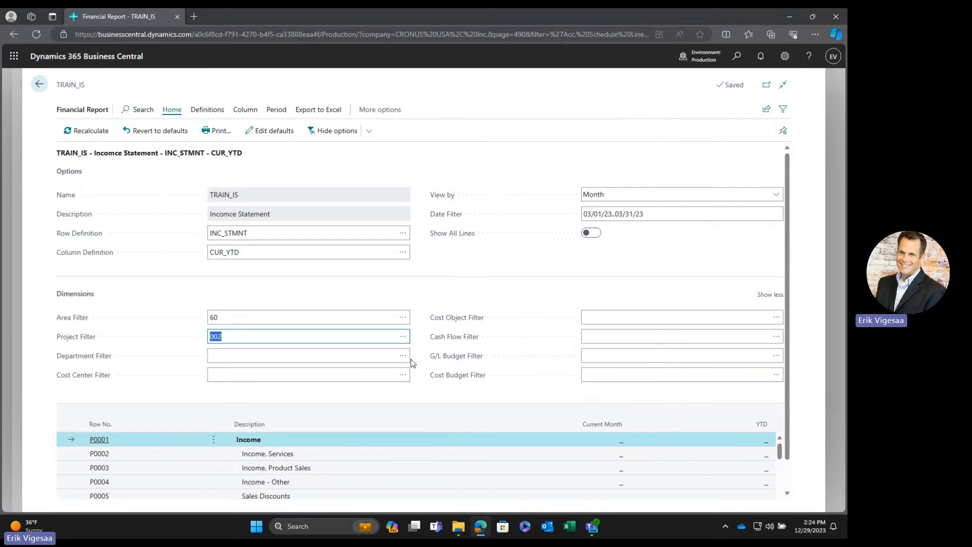
click(230, 318)
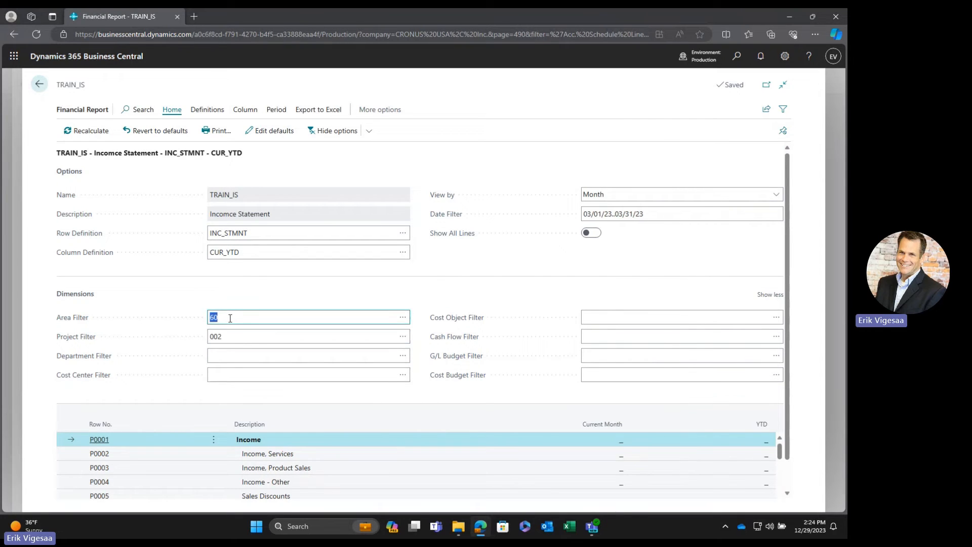
key(Delete)
click(238, 337)
key(Delete)
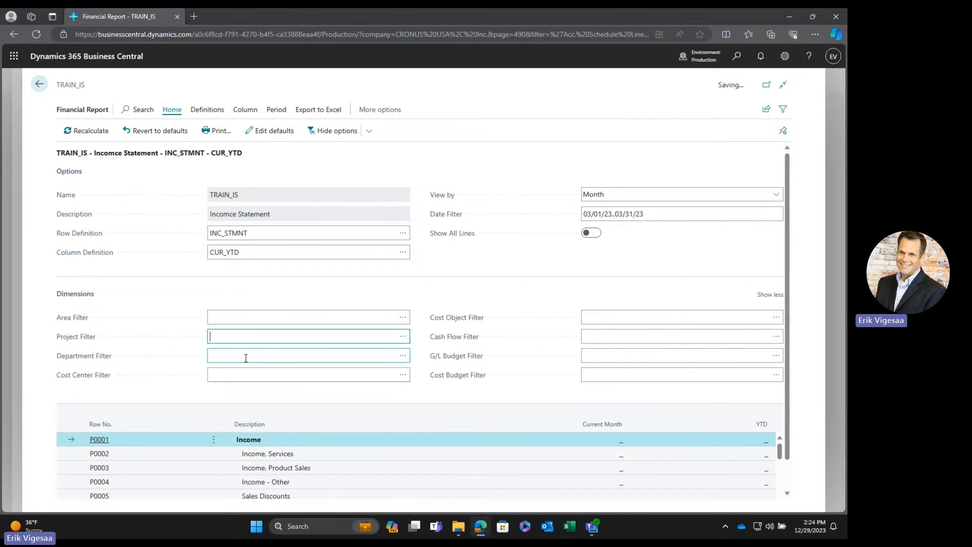
click(245, 357)
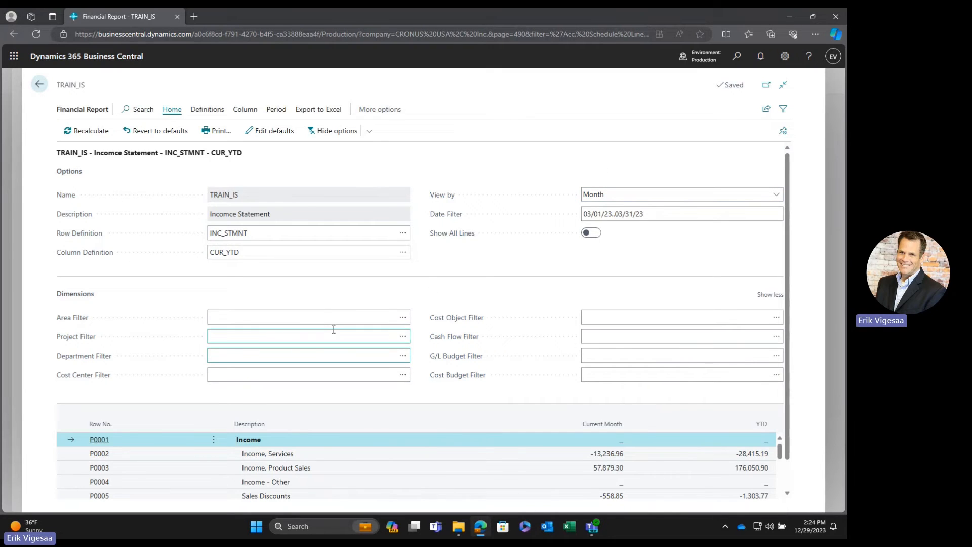
- Switch the report's column definition to PERIODS
click(402, 252)
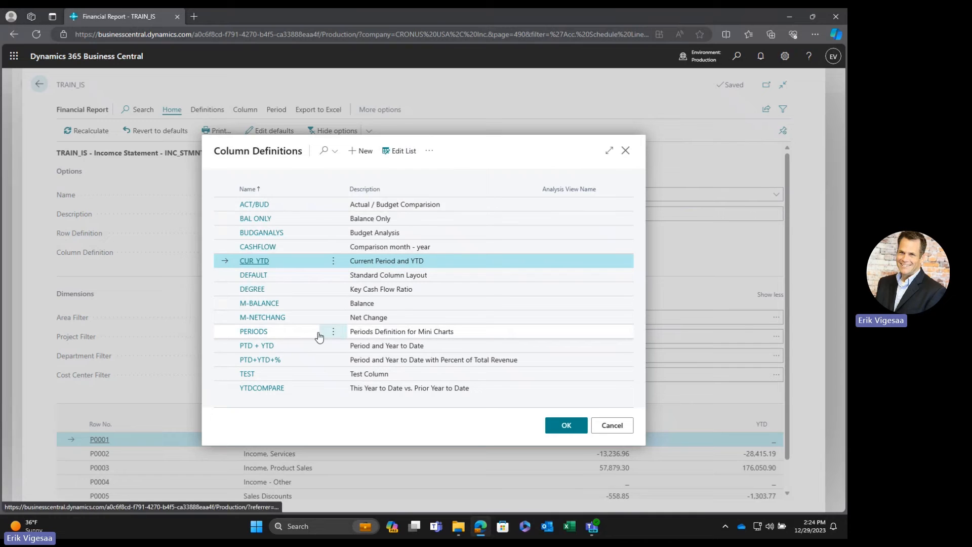
click(261, 336)
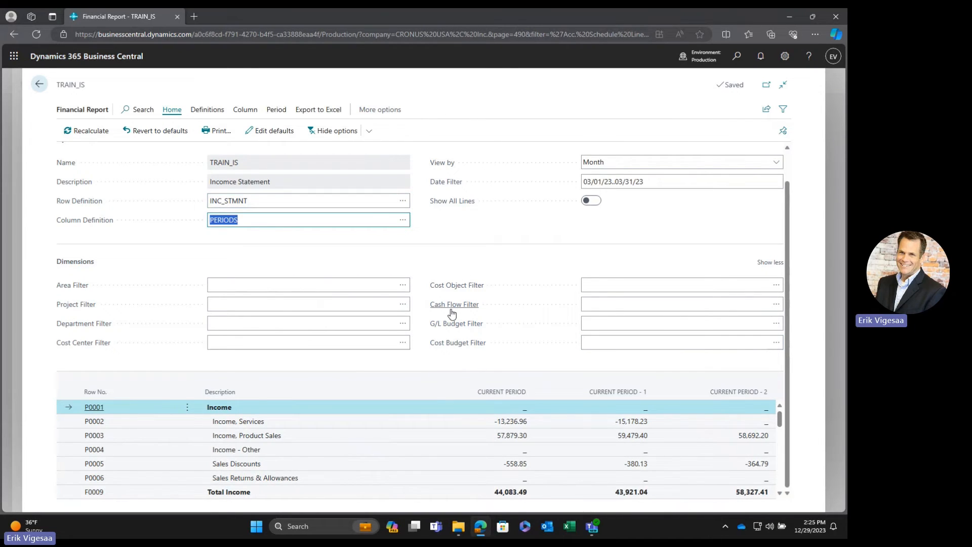
mouse_move(453, 312)
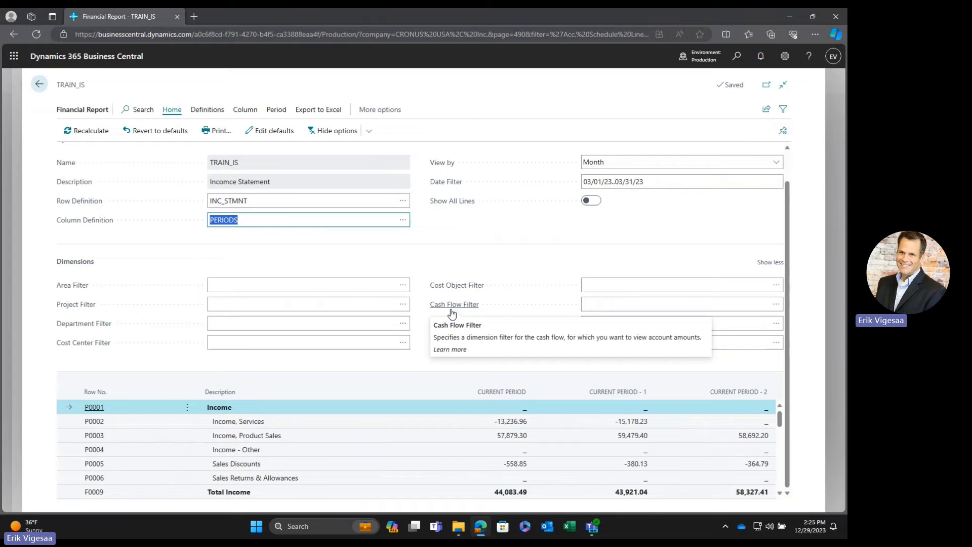
- Export the TRAIN_IS report as a Microsoft Excel Document (data and layout), and review the downloaded workbook in Excel before closing it
scroll(344, 240, up, 1)
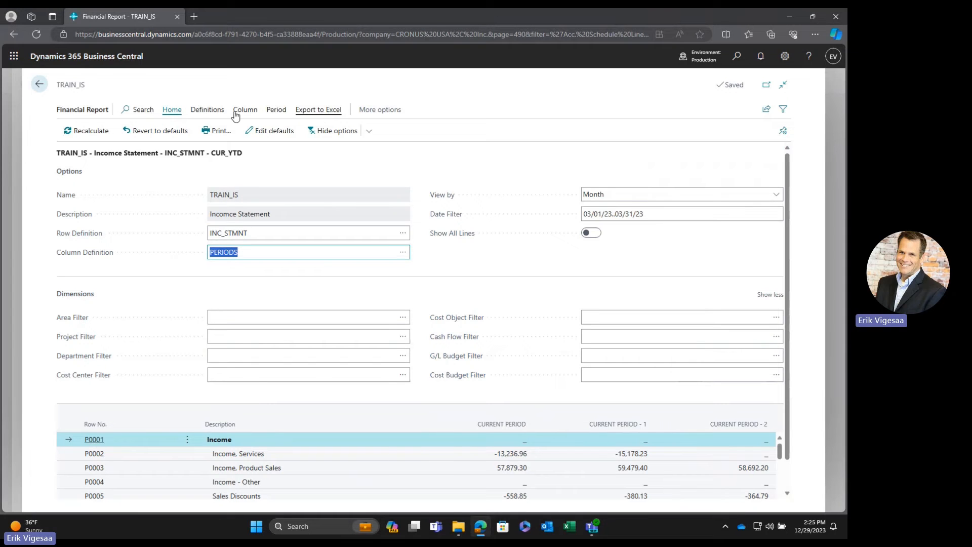
click(216, 131)
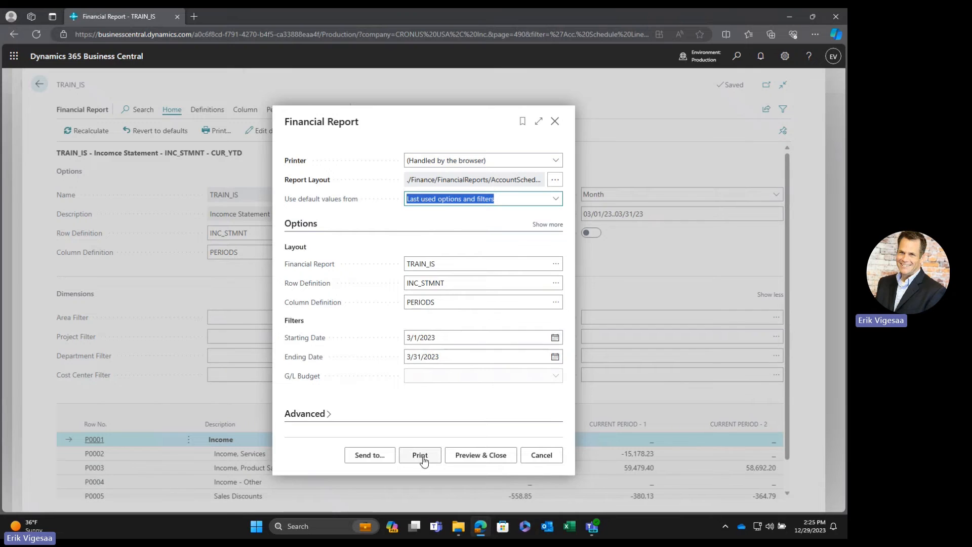
click(371, 455)
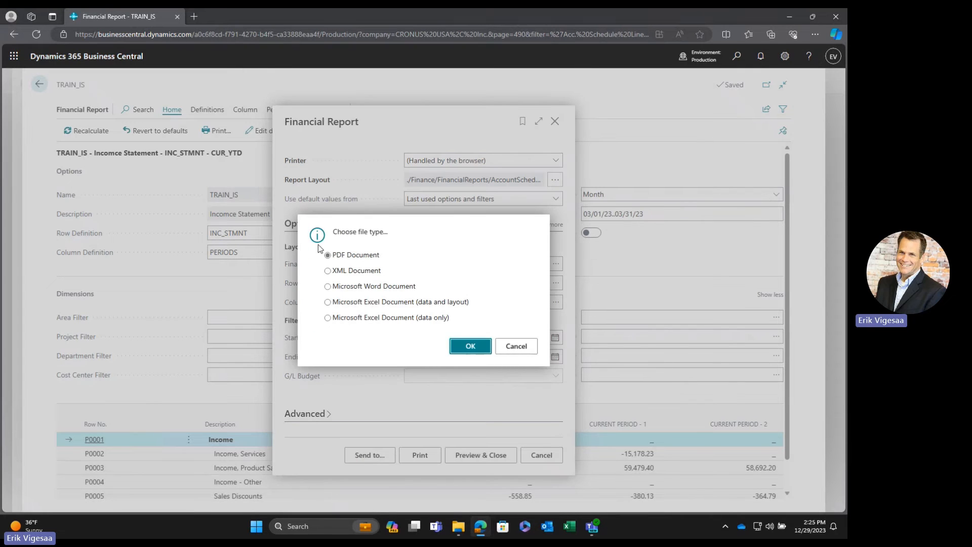
click(340, 303)
click(471, 347)
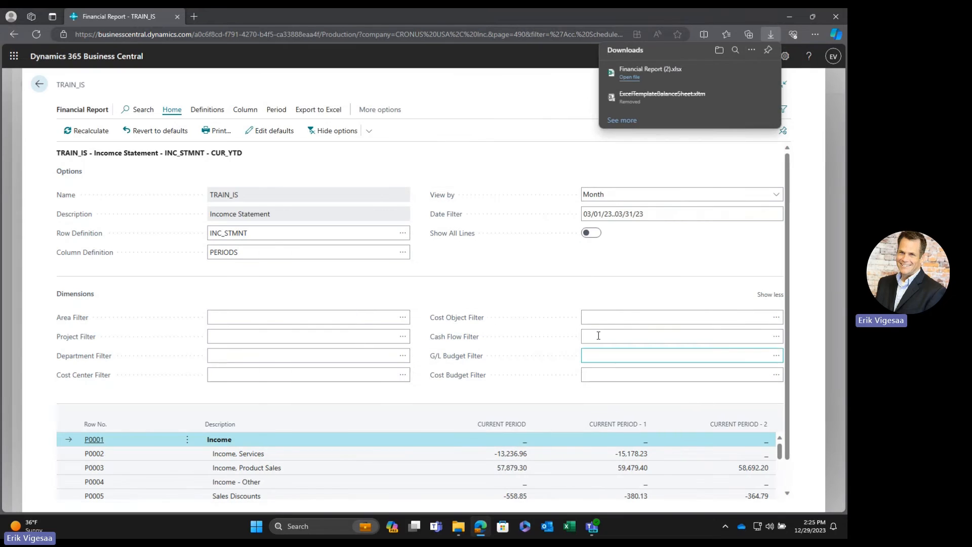
click(630, 77)
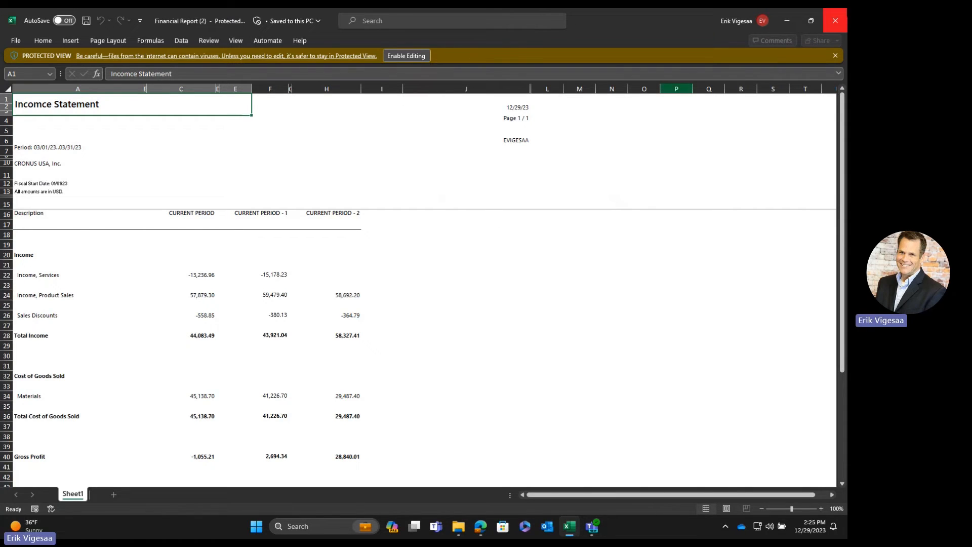
click(836, 21)
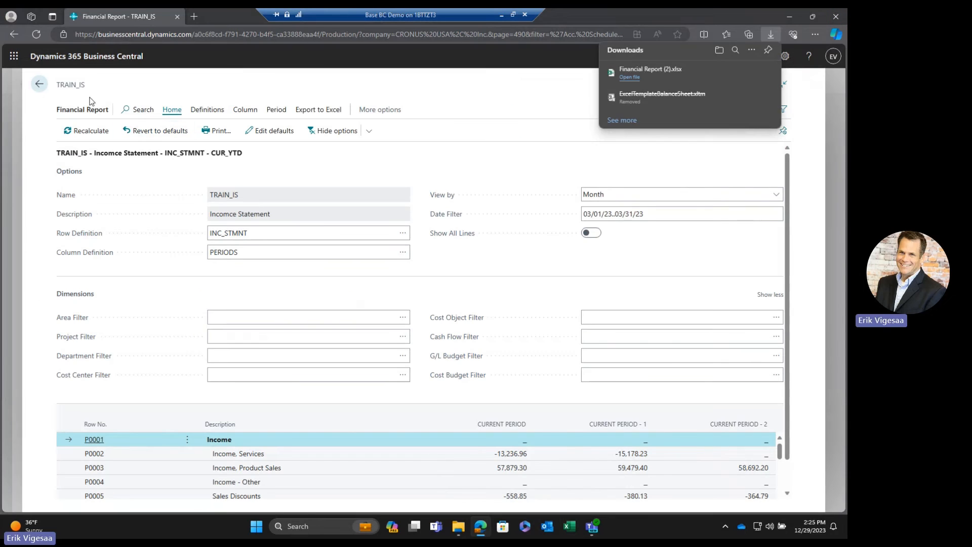
- Return to the Business Central home page and download the Income Statement from the Excel reports
click(40, 84)
click(40, 84)
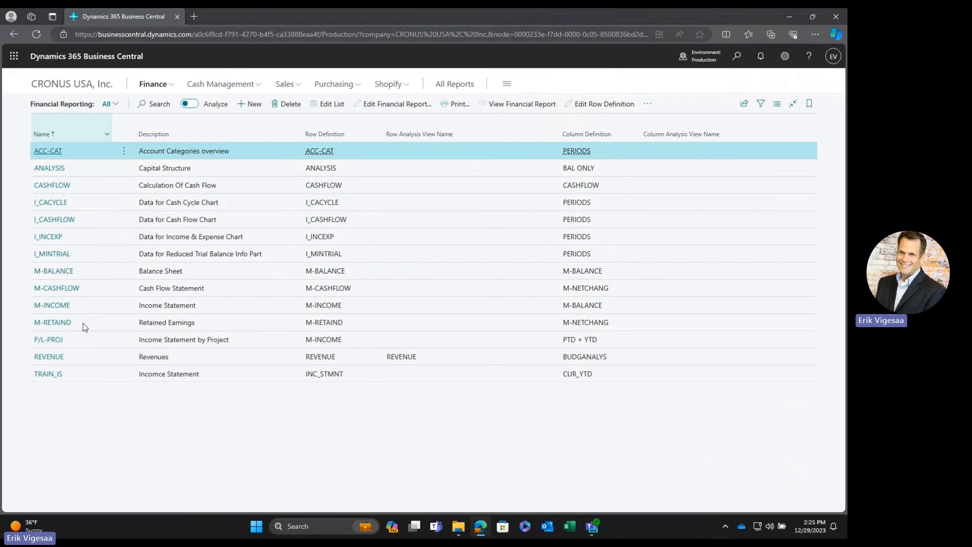
click(75, 80)
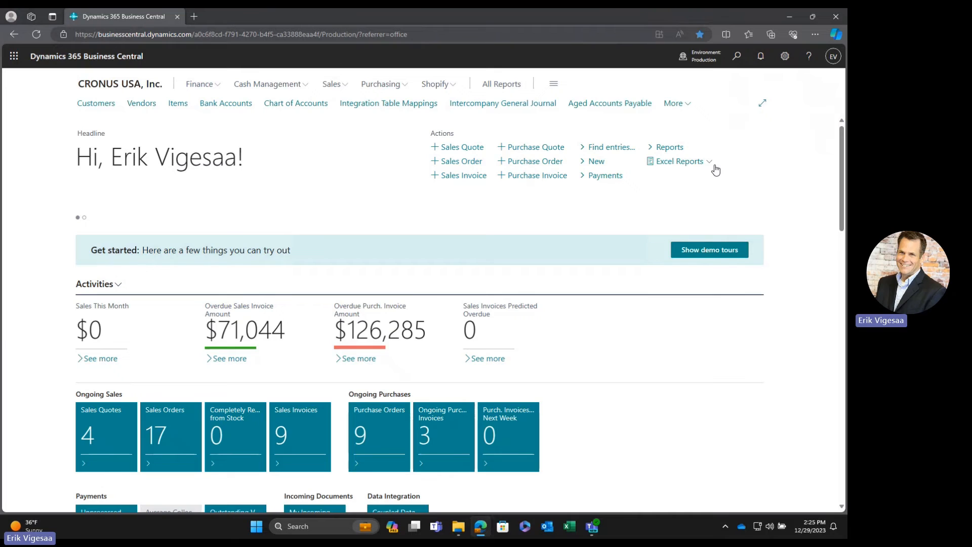
click(711, 166)
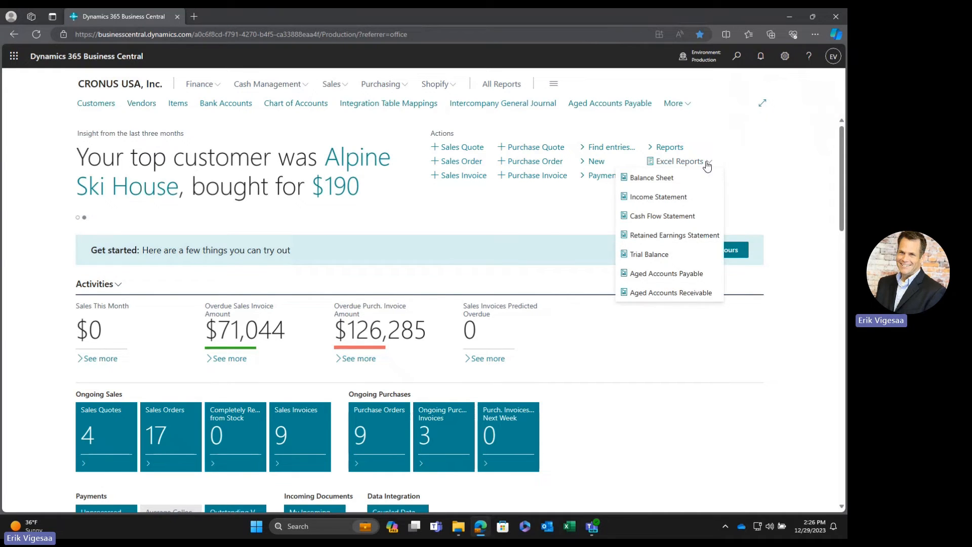
click(677, 199)
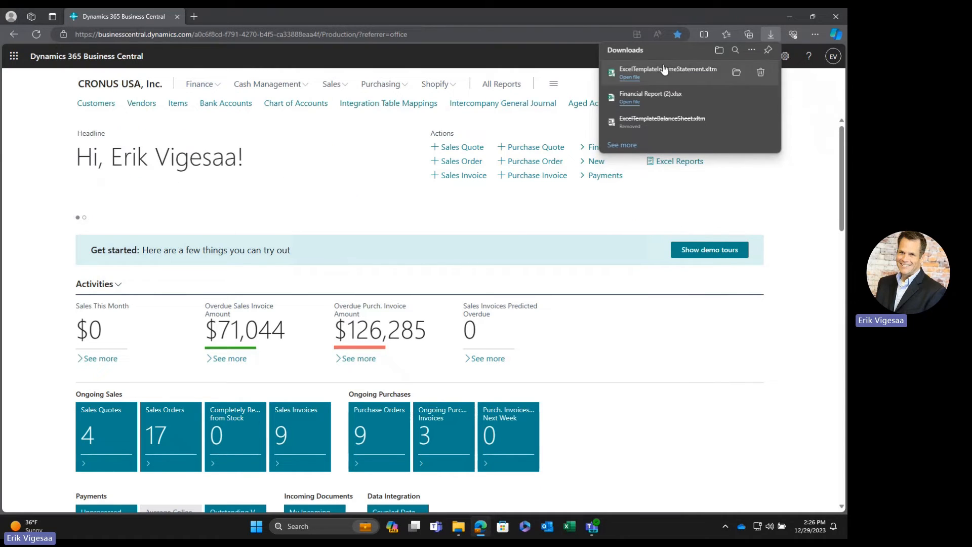
- Open the downloaded ExcelTemplateIncomeStatement.xltm in Excel, enable editing, and close it without saving
click(662, 73)
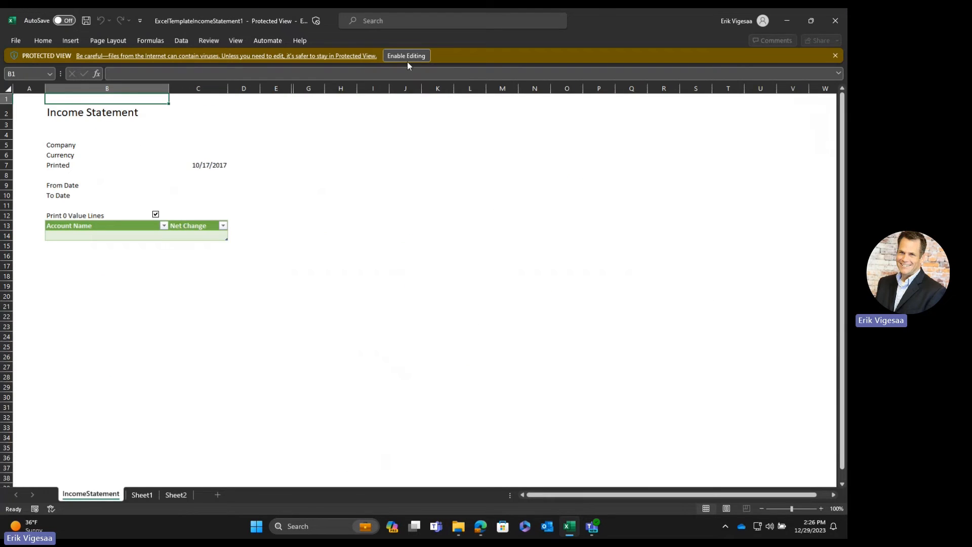
click(406, 56)
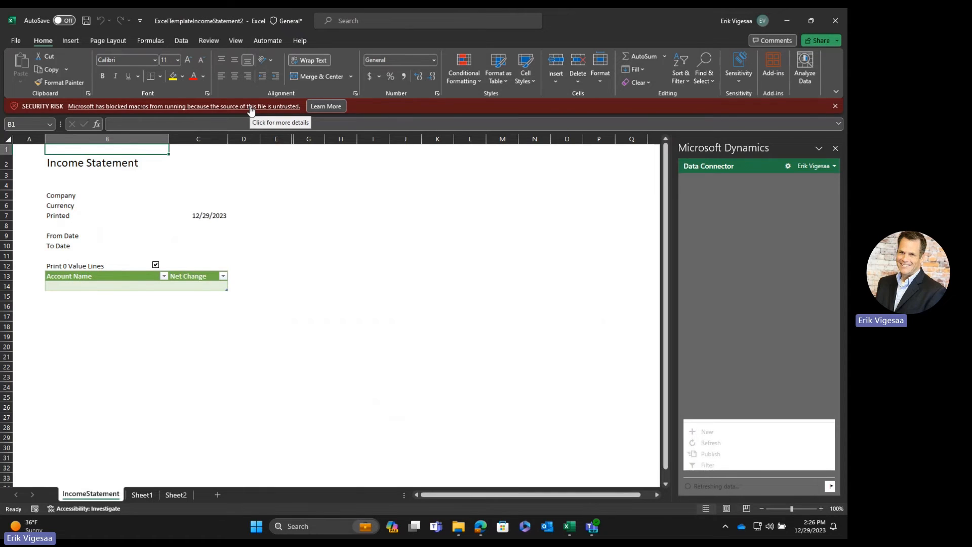
click(843, 23)
click(486, 404)
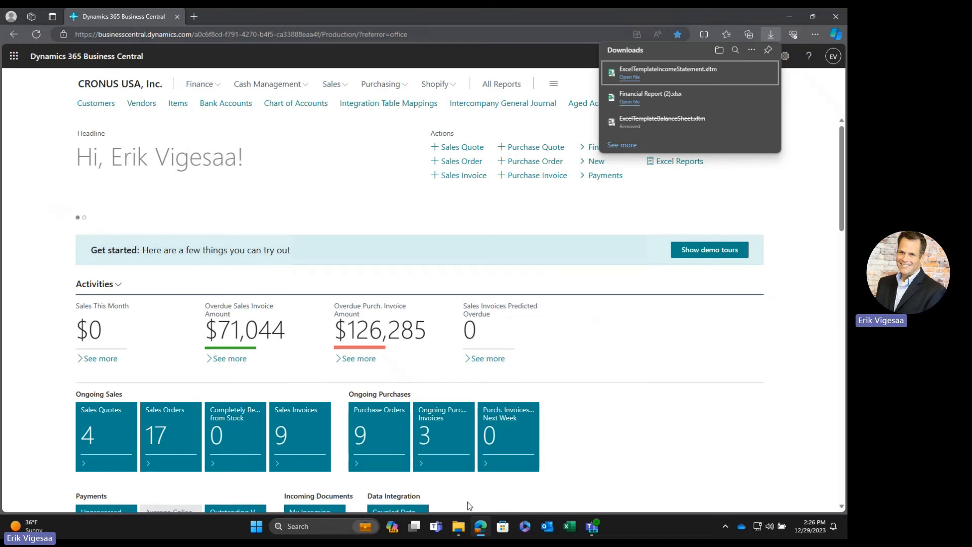
- Unblock the ExcelTemplateIncomeStatement file in the Downloads folder through its file properties
click(459, 526)
click(132, 230)
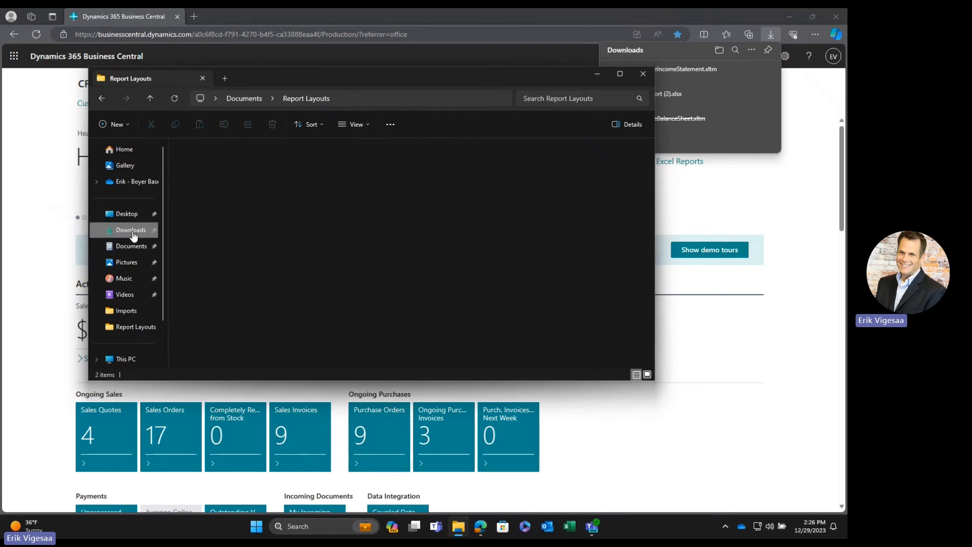
right_click(221, 174)
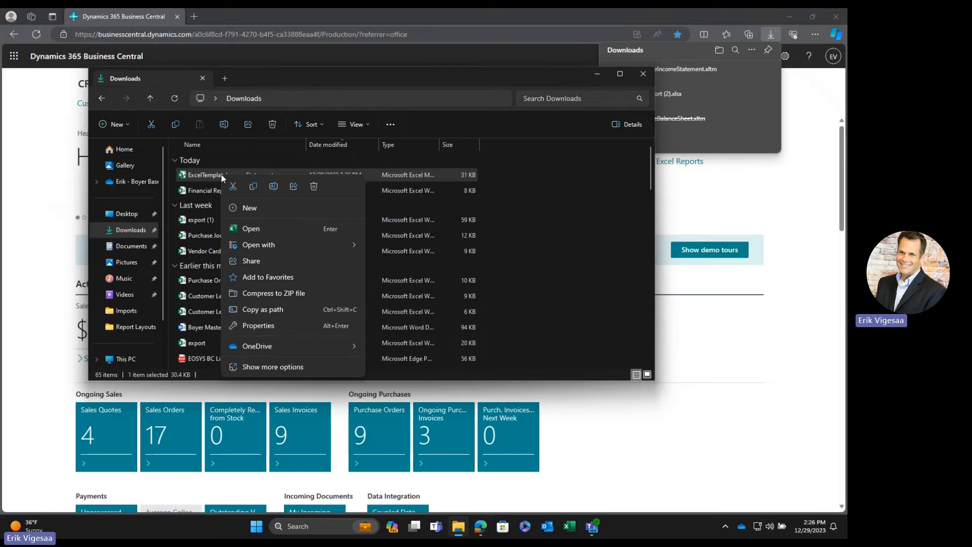
click(269, 365)
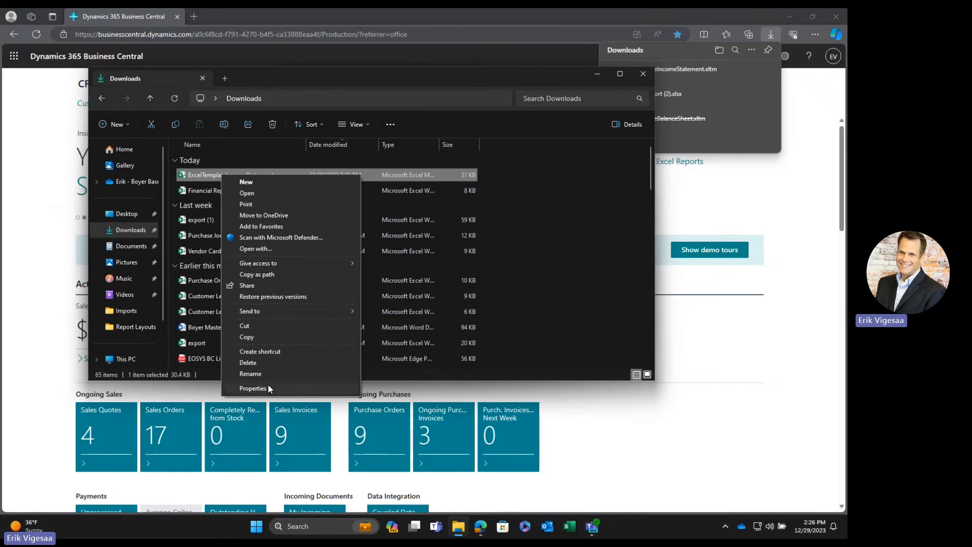
click(267, 388)
click(363, 383)
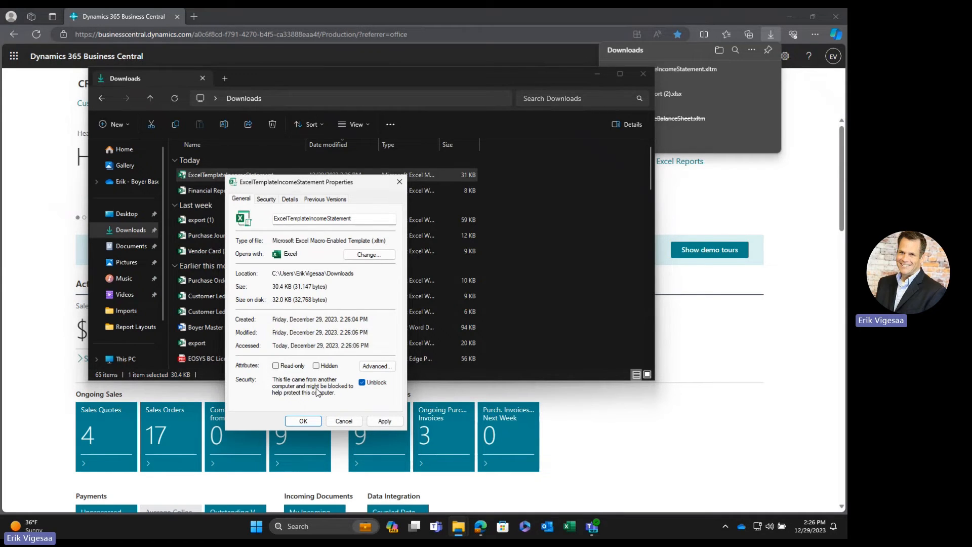
click(383, 422)
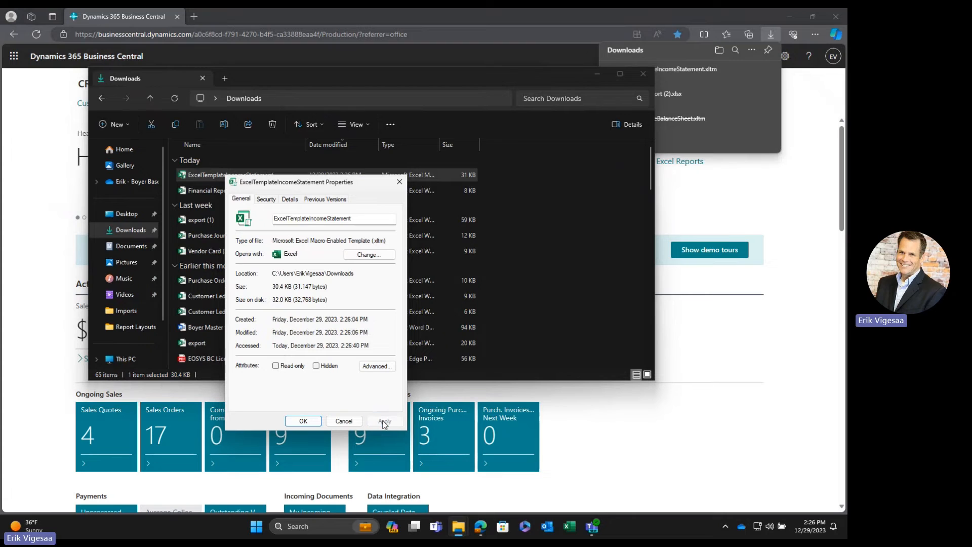
click(303, 422)
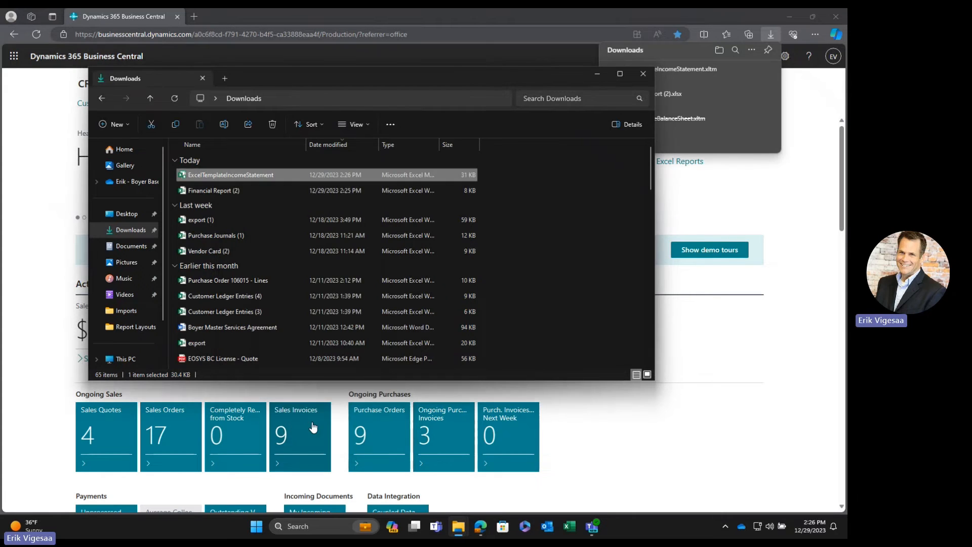
- Open ExcelTemplateIncomeStatement in Excel, enable its macros, review the income statement accounts, and close it without saving
double_click(262, 176)
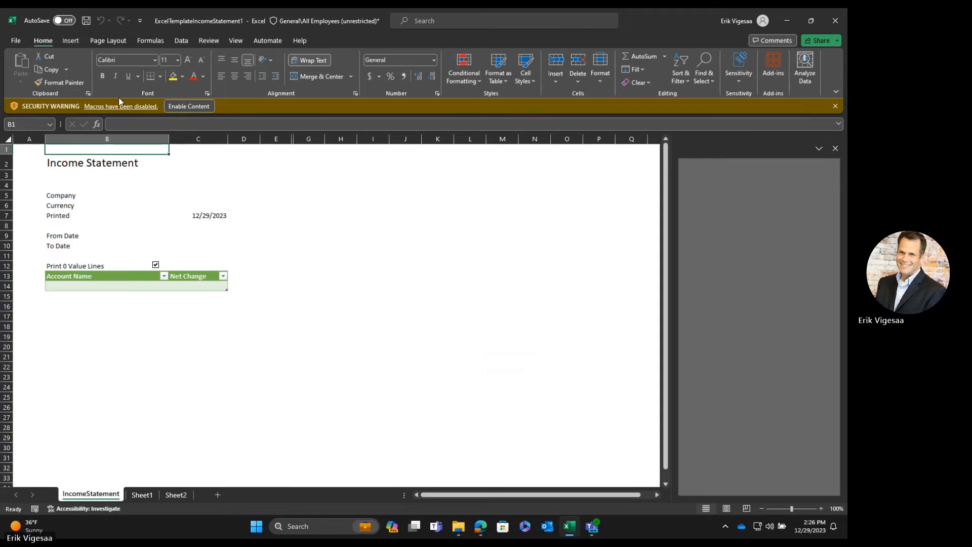
click(189, 107)
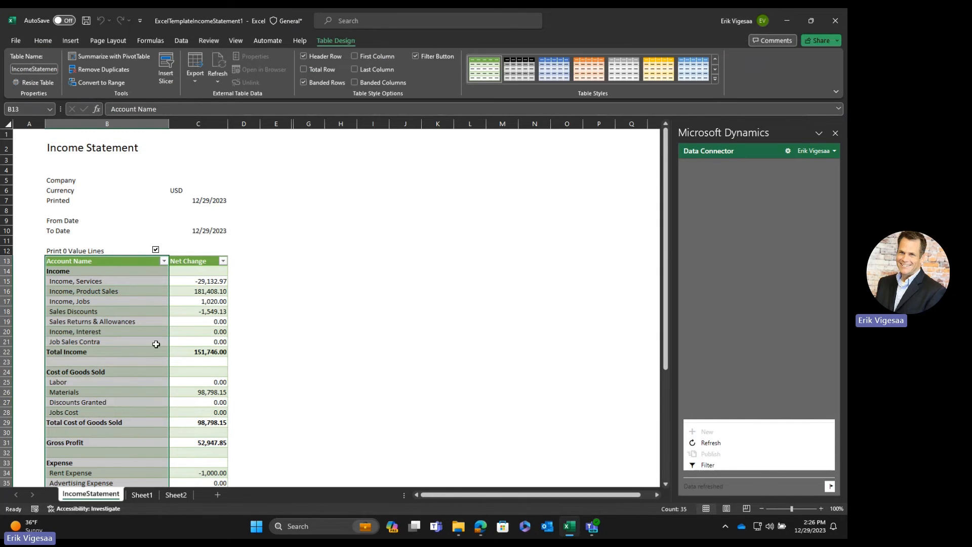
scroll(152, 341, down, 3)
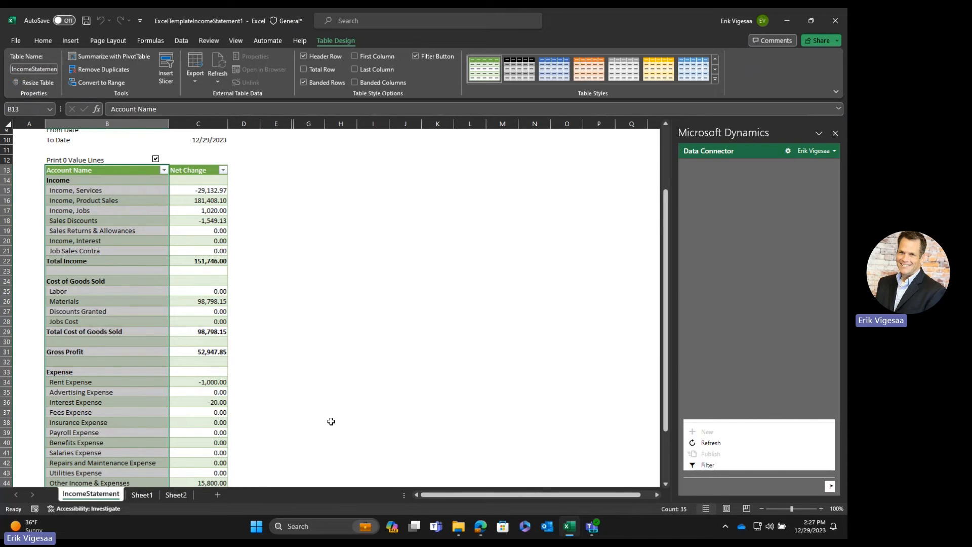
click(838, 25)
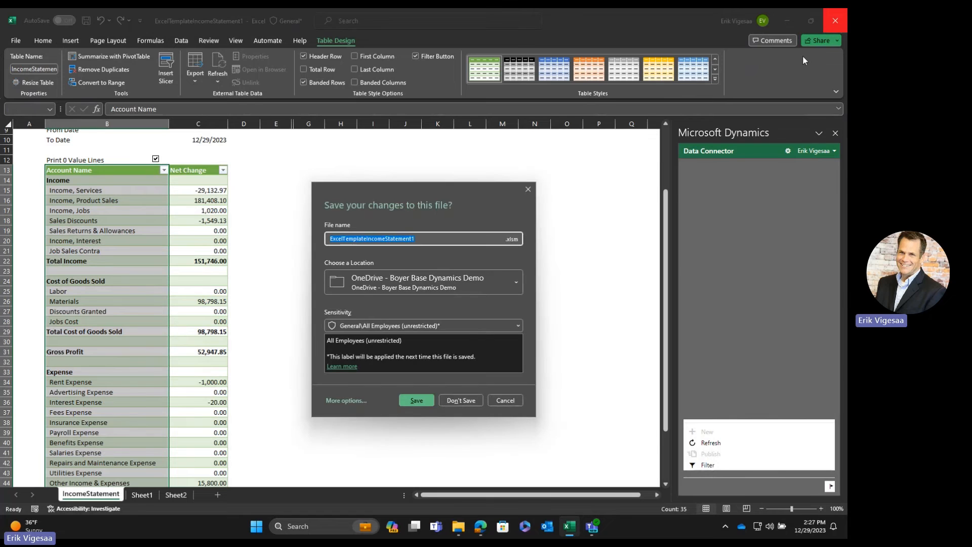
click(468, 400)
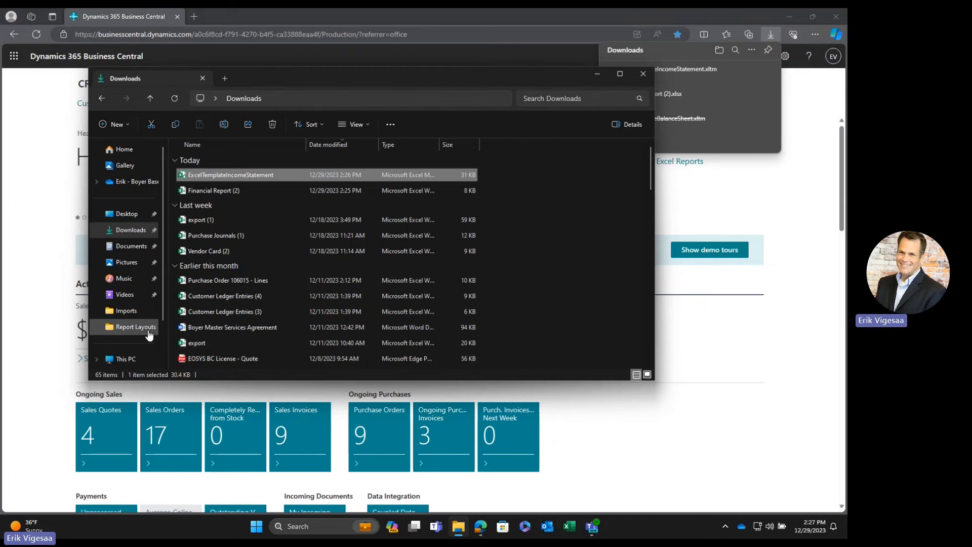
- Open ExcelBalanceSheet from the Report Layouts folder and enable its macros to load the balance sheet
click(135, 327)
click(211, 176)
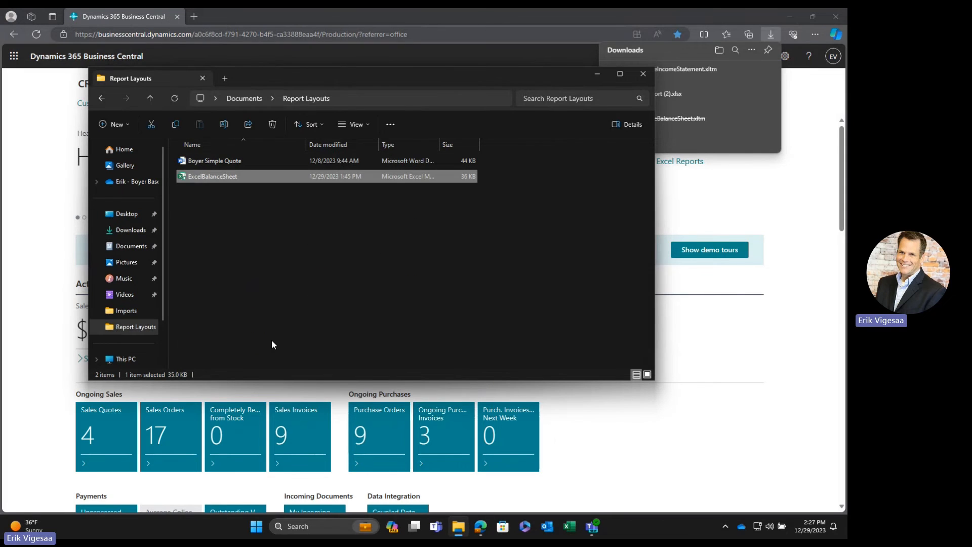
double_click(215, 177)
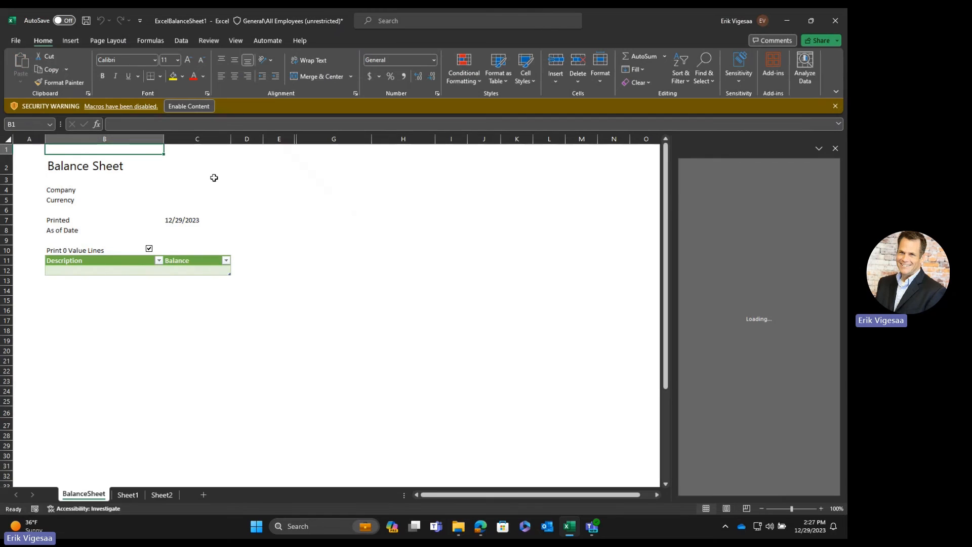
click(189, 106)
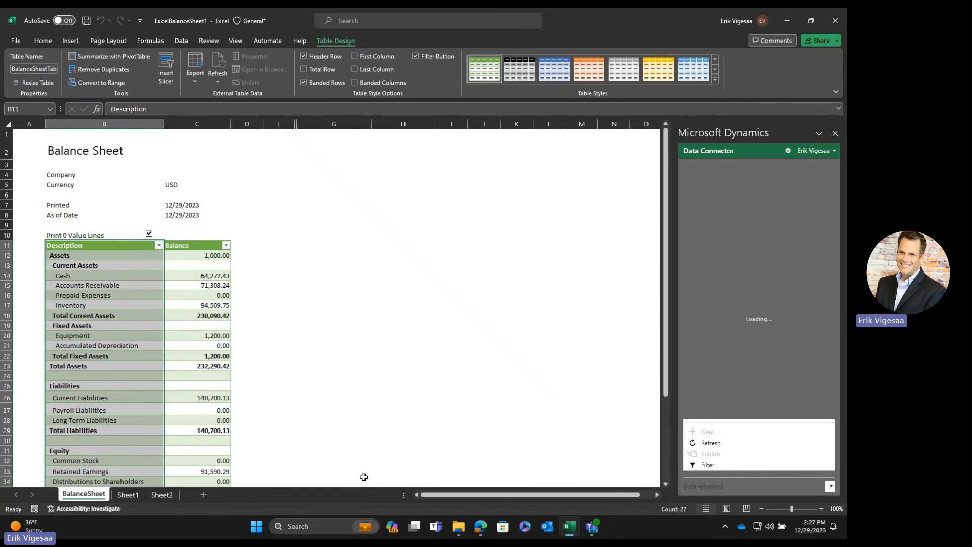
- Examine the balance sheet's As of Date and the source data on Sheet1 and Sheet2, then close the workbook without saving
click(192, 217)
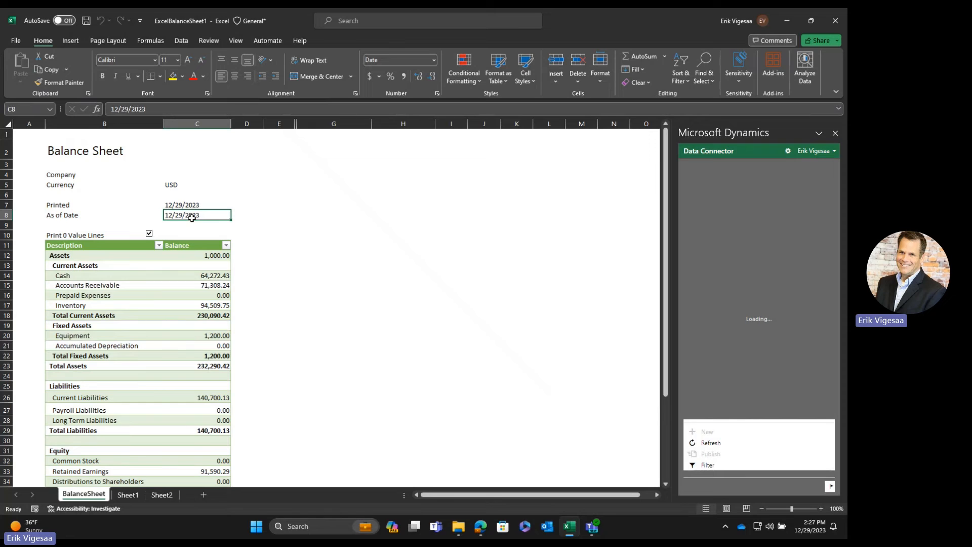
click(136, 497)
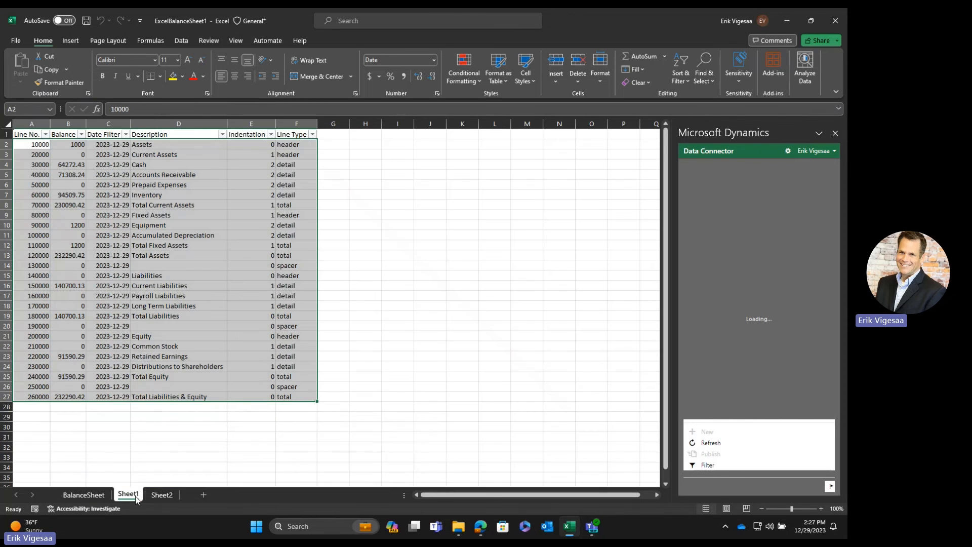
click(159, 498)
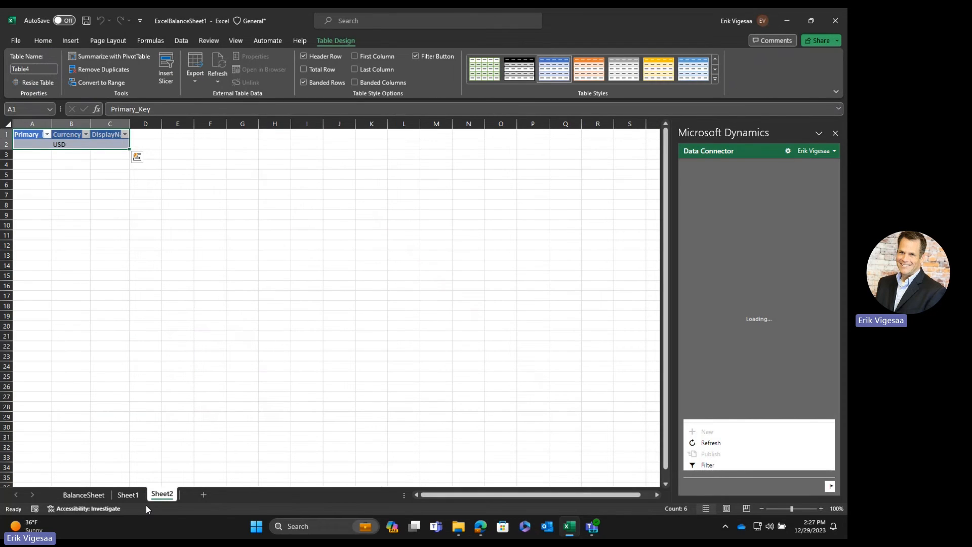
click(133, 496)
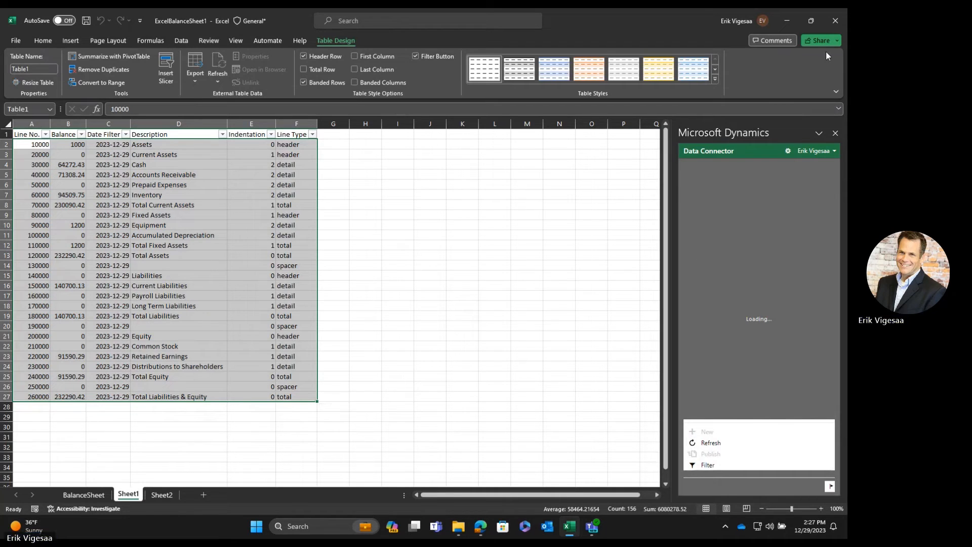
click(836, 20)
click(460, 400)
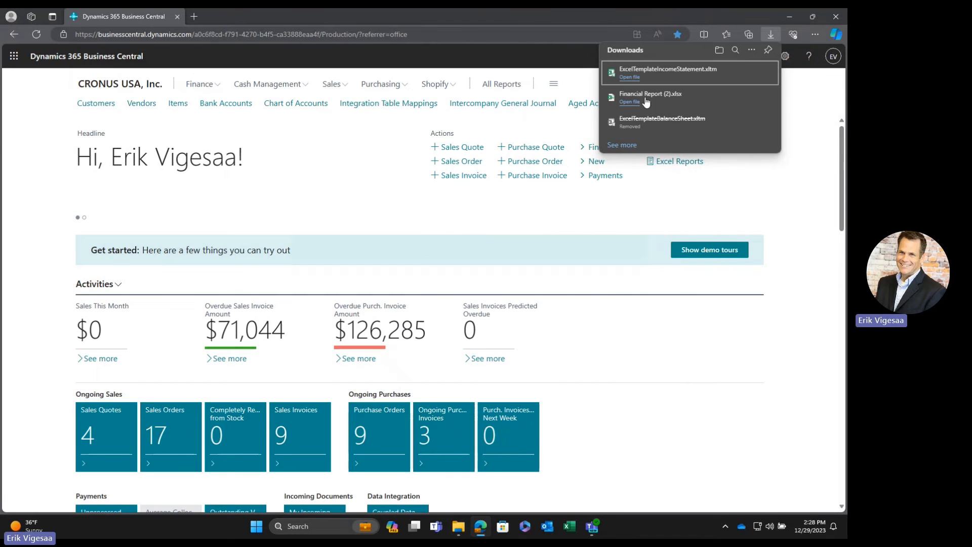
- Close the file window, reopen the TRAIN_IS report from Business Central's financial reports list, and hide its options and filters
click(643, 73)
click(199, 84)
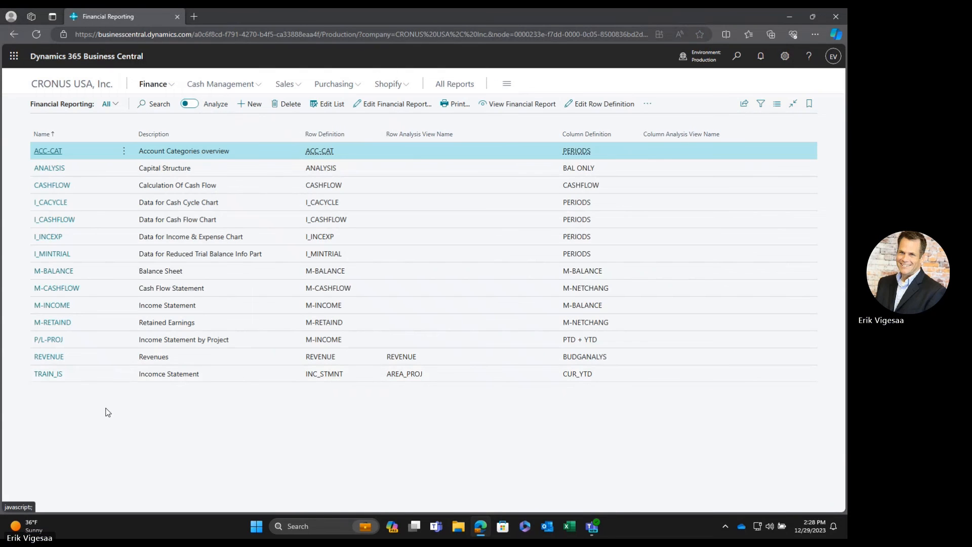
click(47, 375)
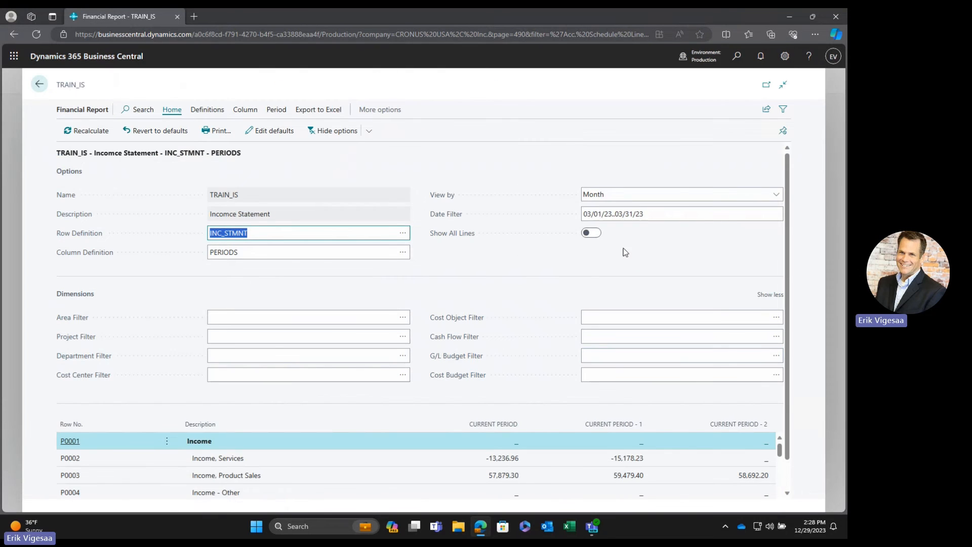
click(317, 130)
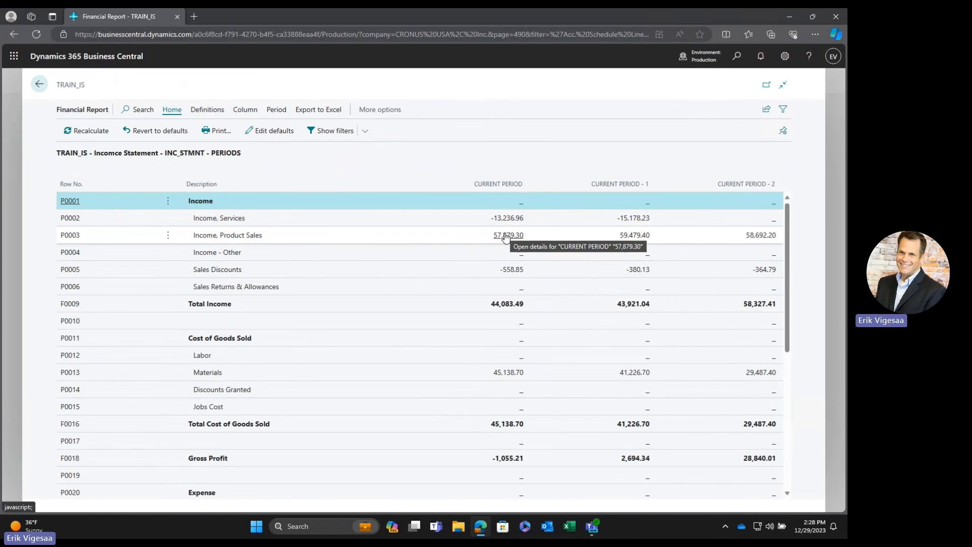
- Drill down from the current-period Income, Product Sales amount through its net change to the underlying analysis view entries
scroll(510, 274, down, 4)
scroll(509, 274, down, 2)
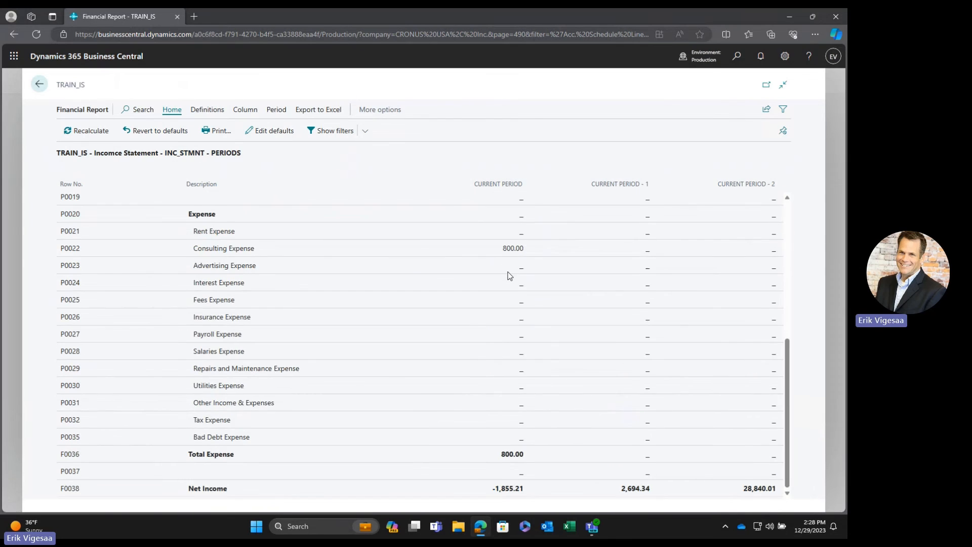
scroll(510, 281, up, 5)
scroll(511, 292, up, 1)
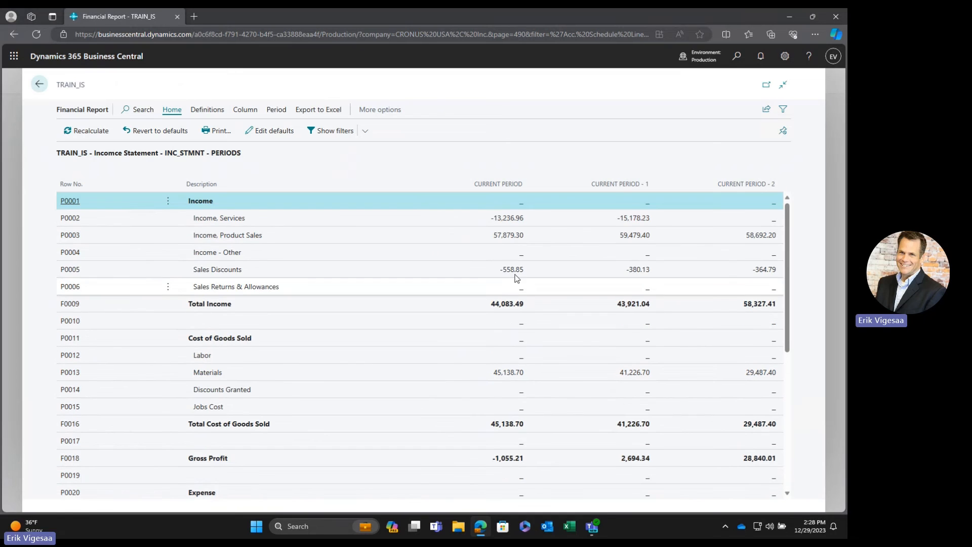
click(503, 238)
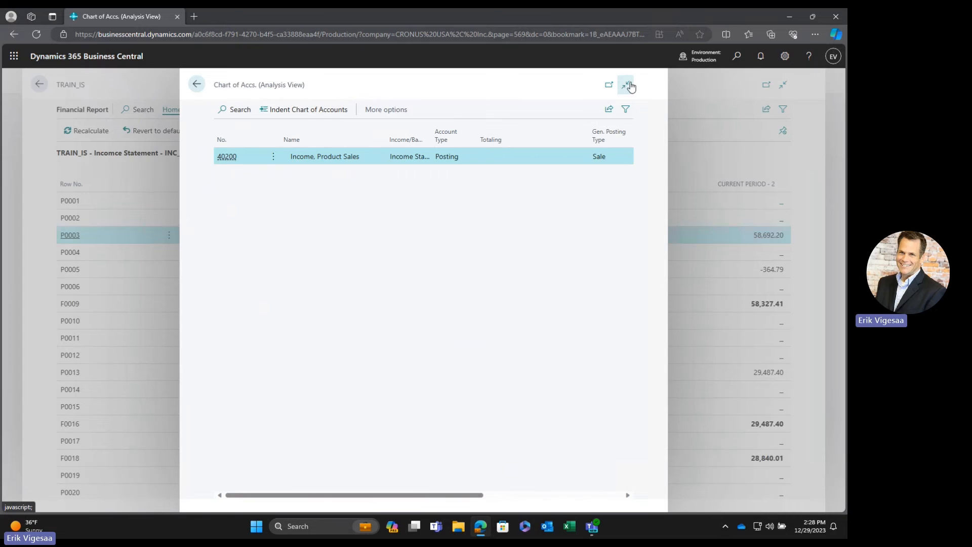
click(627, 85)
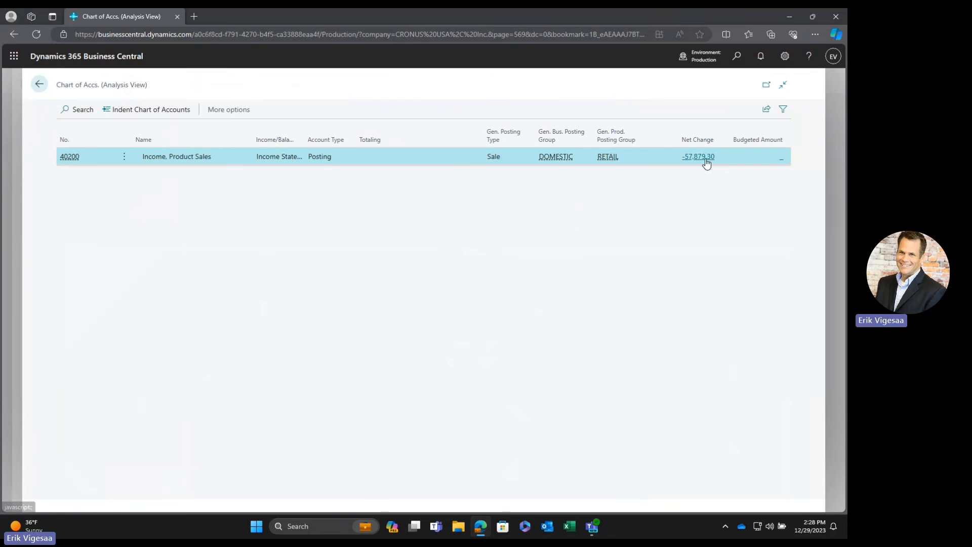
click(707, 160)
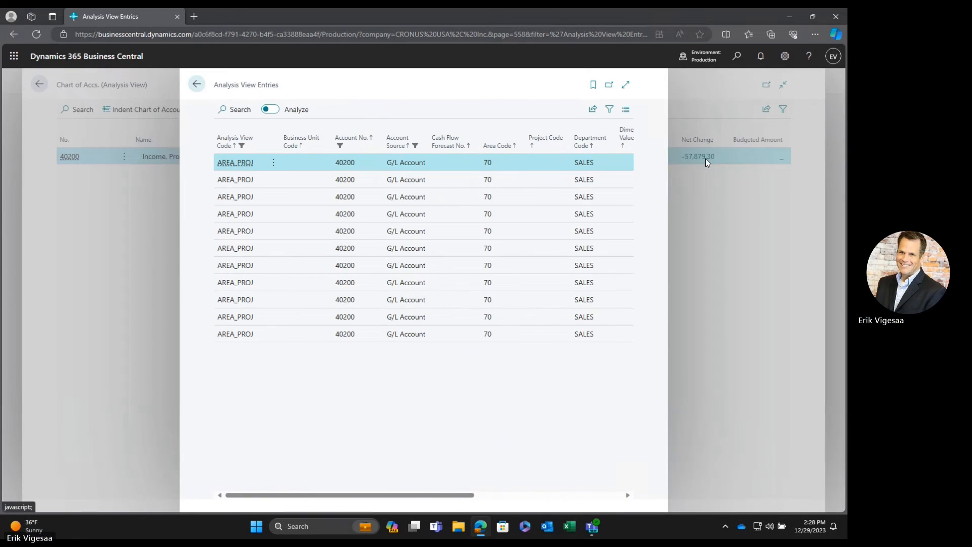
click(626, 85)
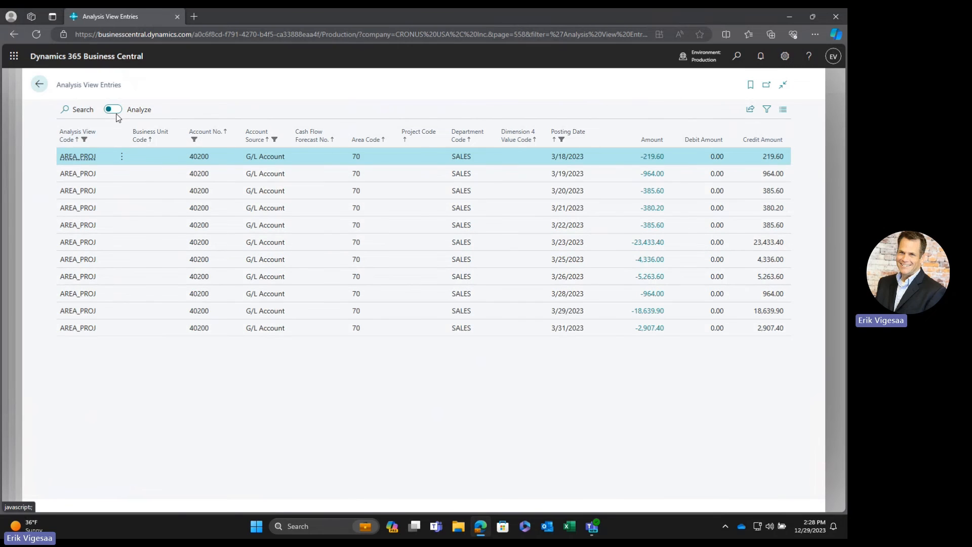
- Leave the TRAIN_IS report, open General Ledger Entries from the home page, and turn on analysis mode
click(41, 85)
click(40, 86)
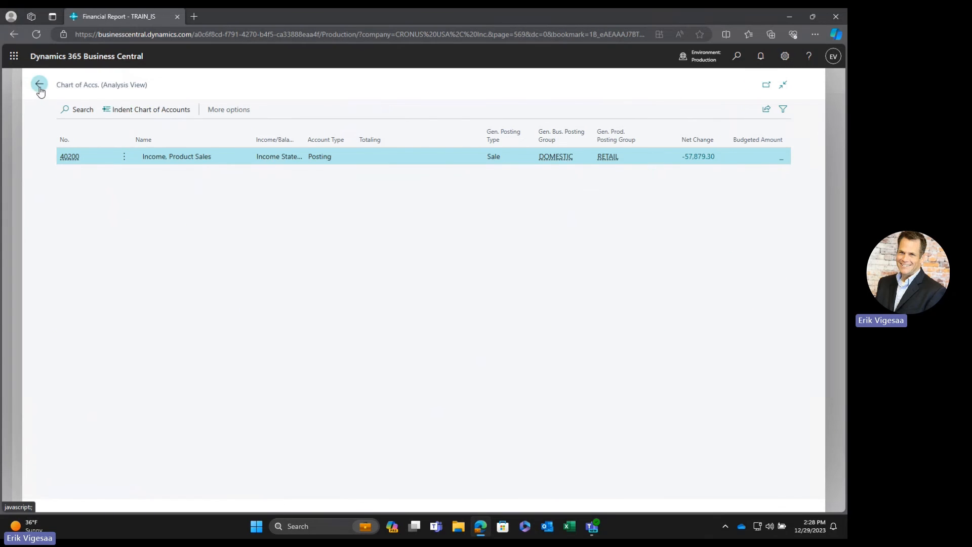
click(40, 86)
click(42, 85)
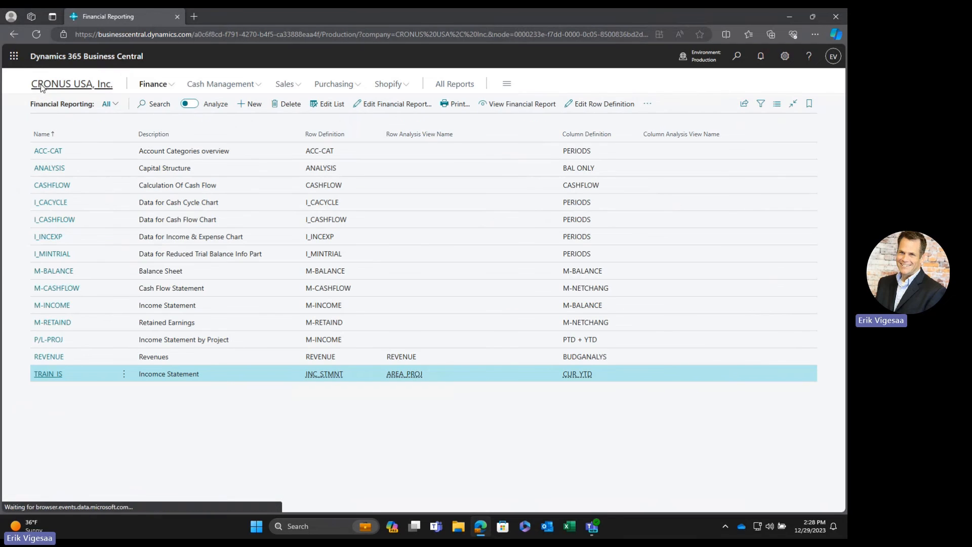
click(691, 106)
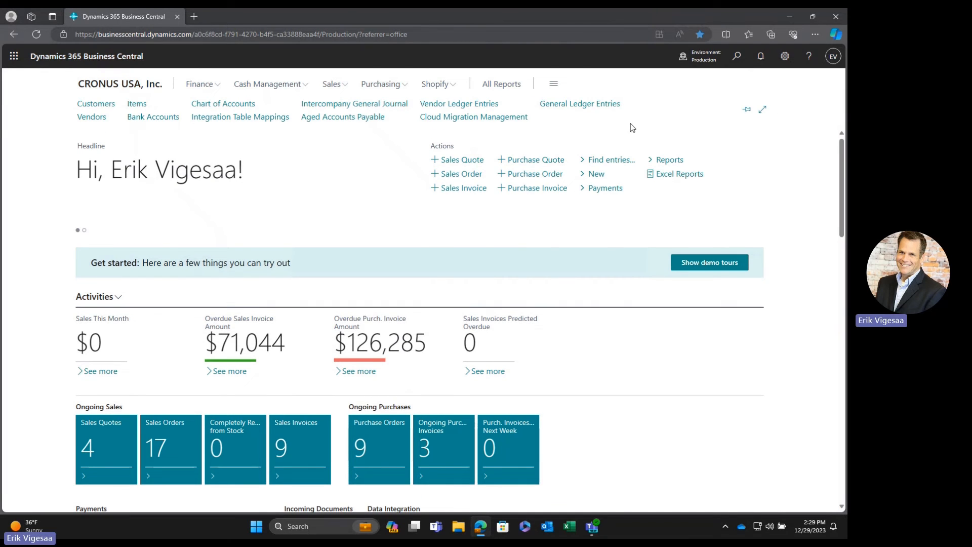
click(598, 109)
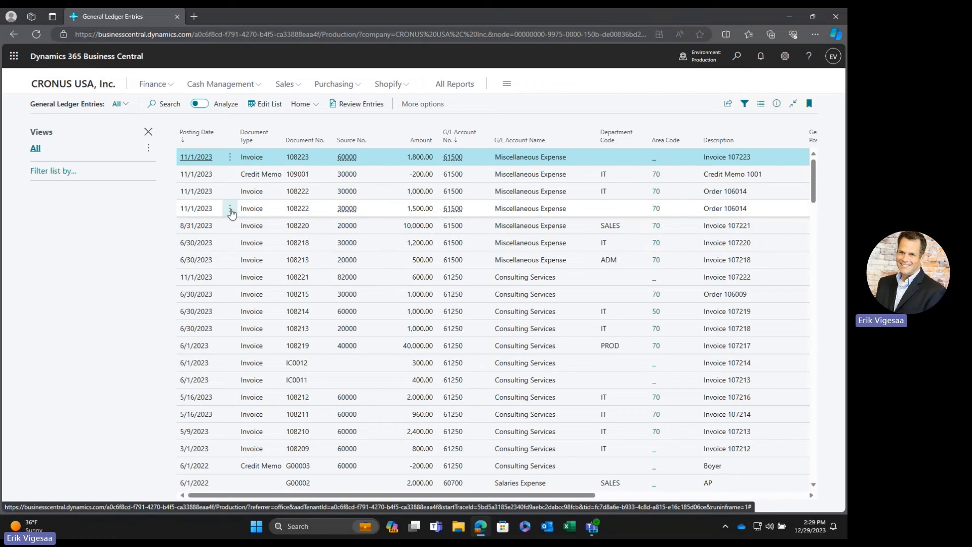
click(202, 108)
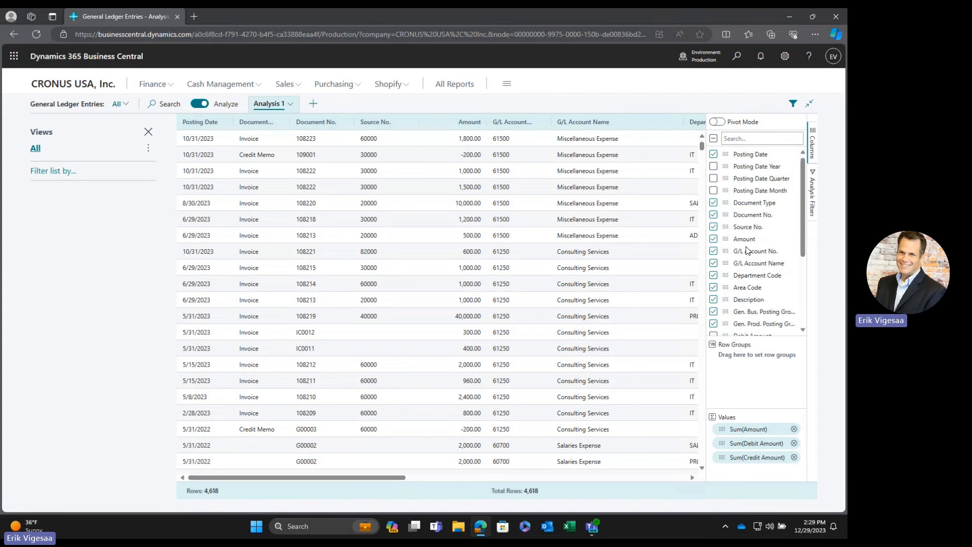
- Group the ledger entries by G/L Account No., Posting Date Year and Posting Date Month
drag(726, 252, 731, 358)
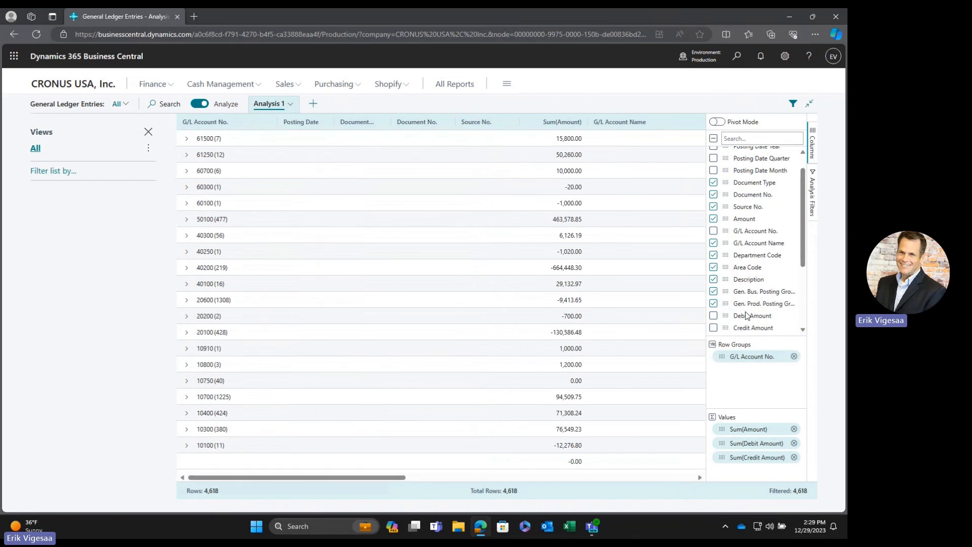
scroll(748, 269, up, 1)
drag(726, 191, 745, 370)
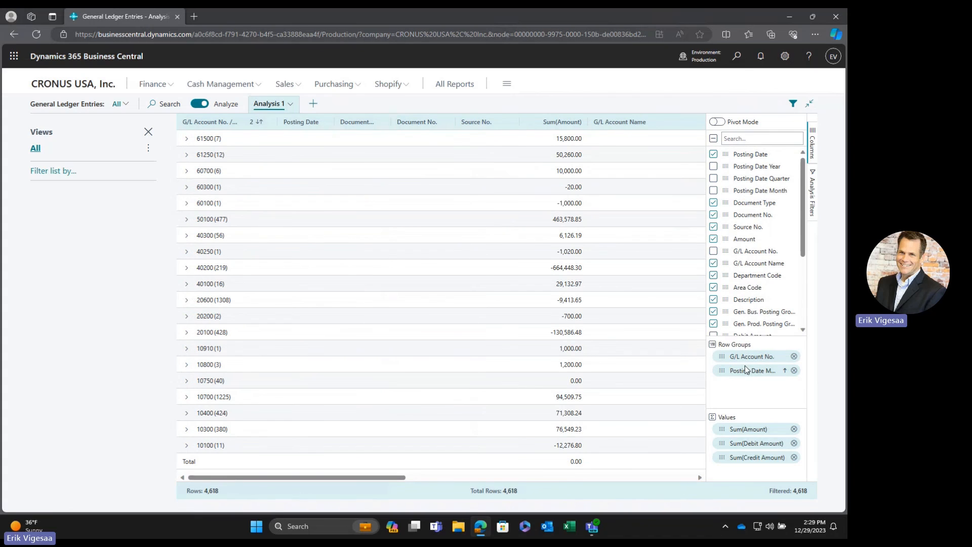
drag(727, 166, 743, 372)
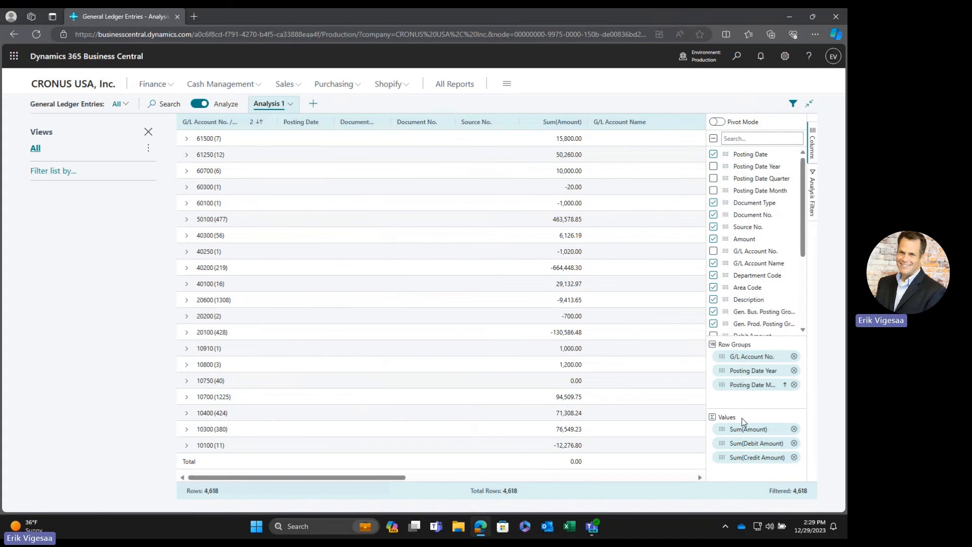
- Expand account 61250 and its 2023 group to view the monthly amounts, and collapse both again
click(187, 155)
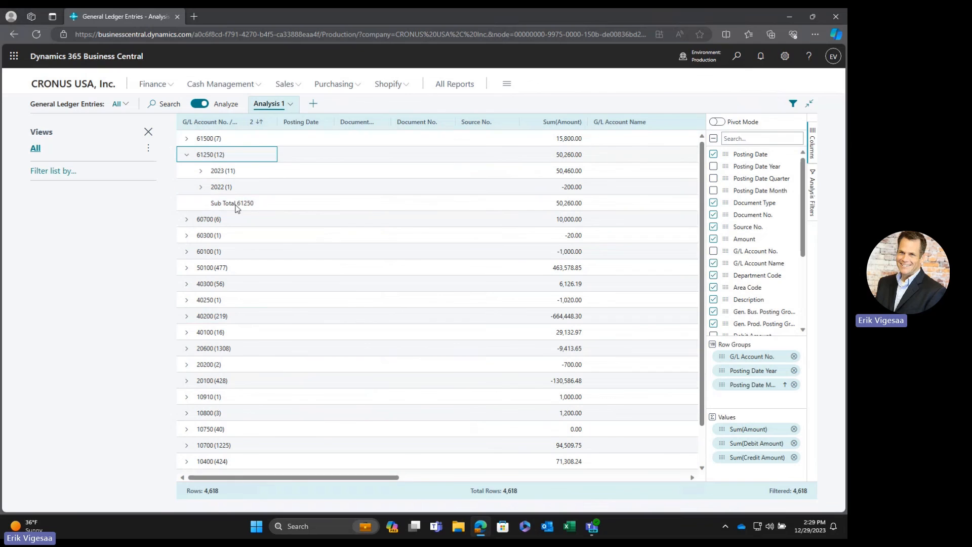
click(200, 170)
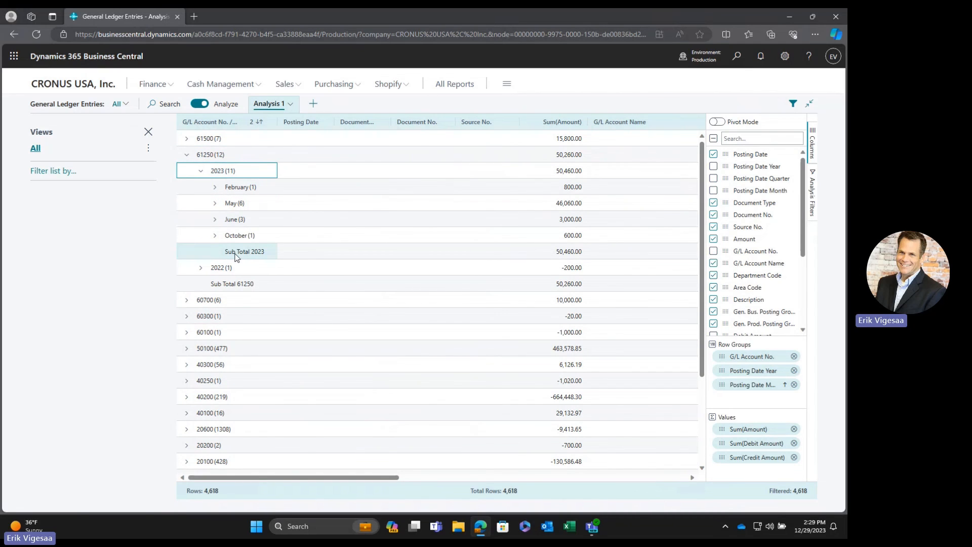
click(200, 171)
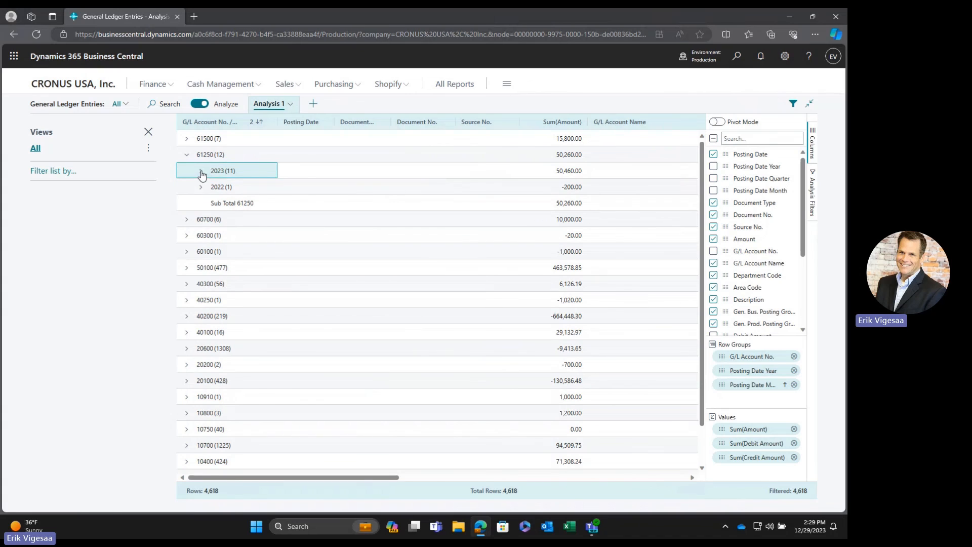
click(186, 154)
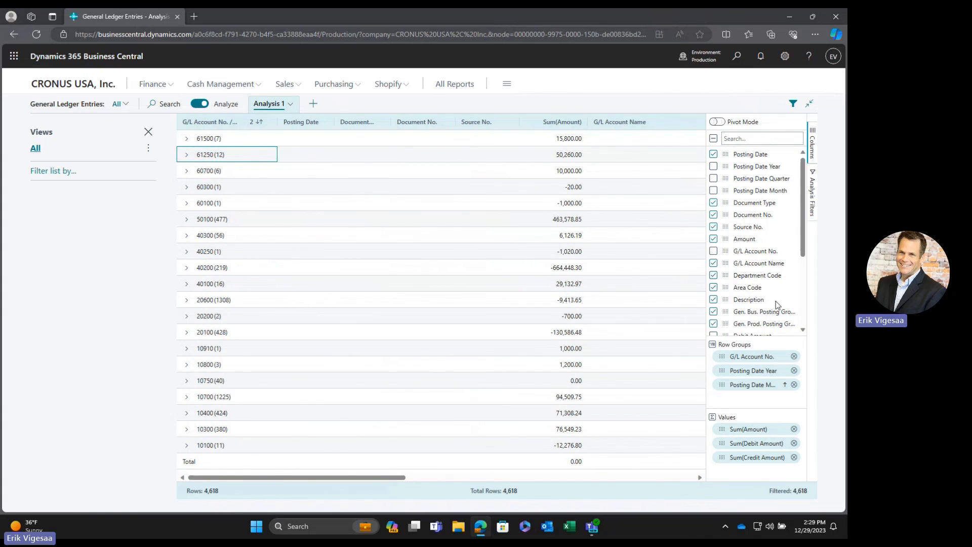
- Add Department Code as the top row group above G/L Account No. and expand the IT department
drag(731, 277, 737, 356)
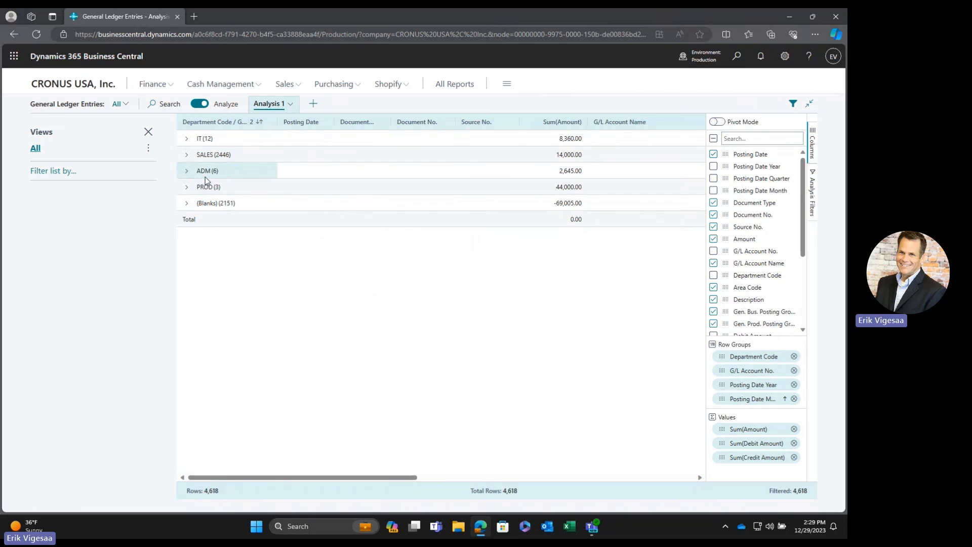
click(186, 138)
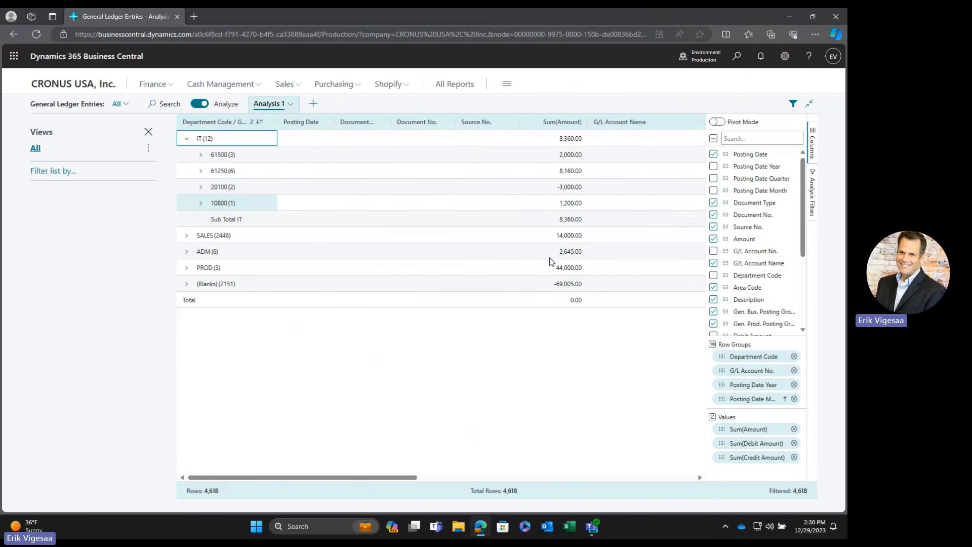
- Filter the analysis on G/L Account No. to accounts 60100, 60300, 60700, 61250 and 61500 only
click(813, 203)
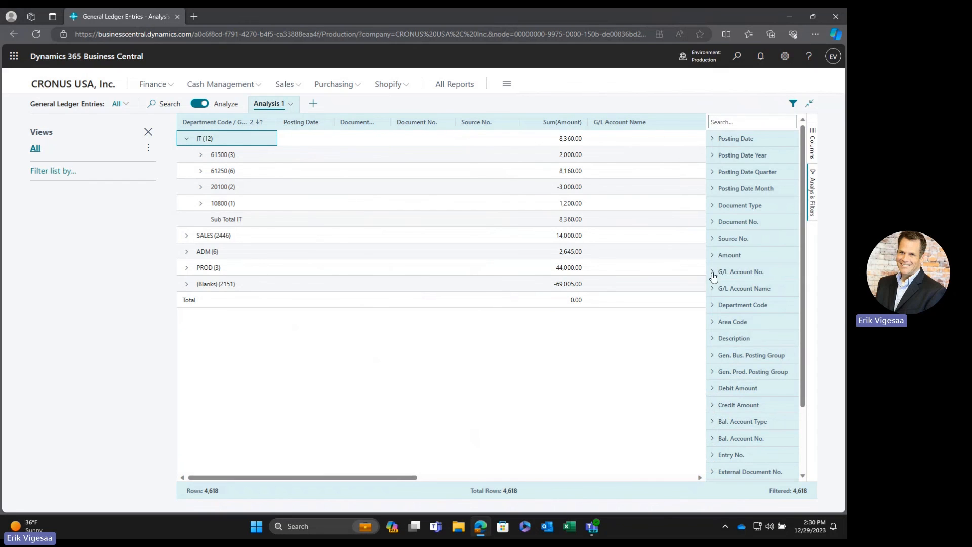
click(713, 272)
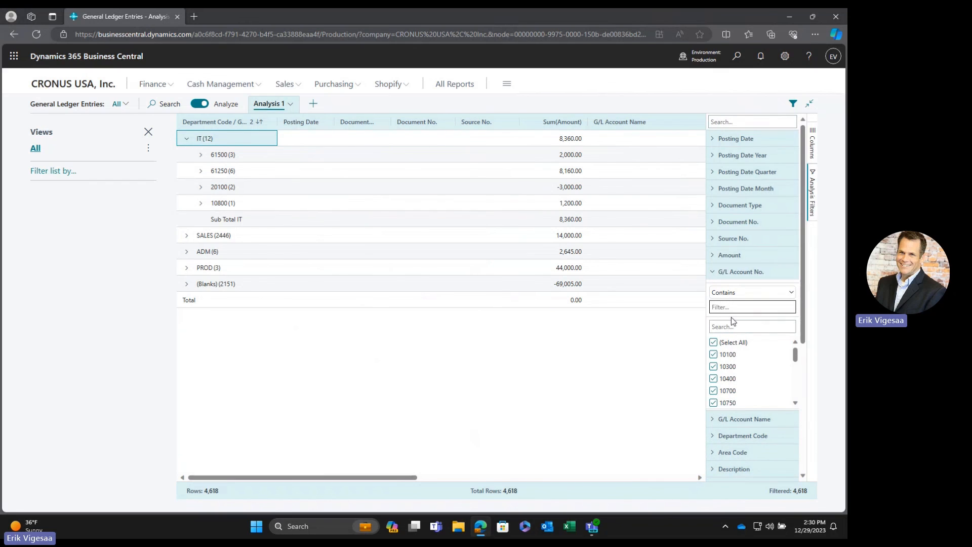
click(713, 343)
scroll(754, 387, down, 5)
scroll(754, 388, down, 1)
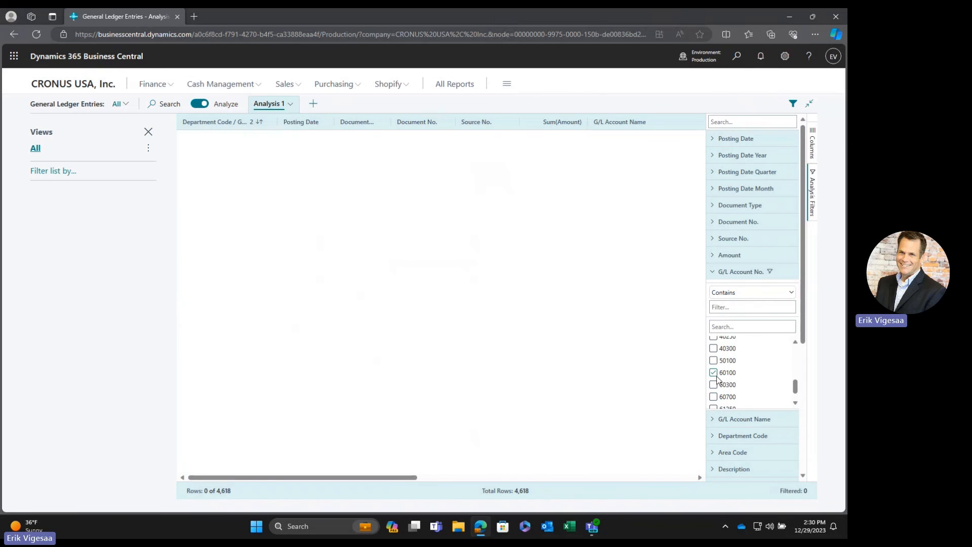
scroll(741, 380, down, 1)
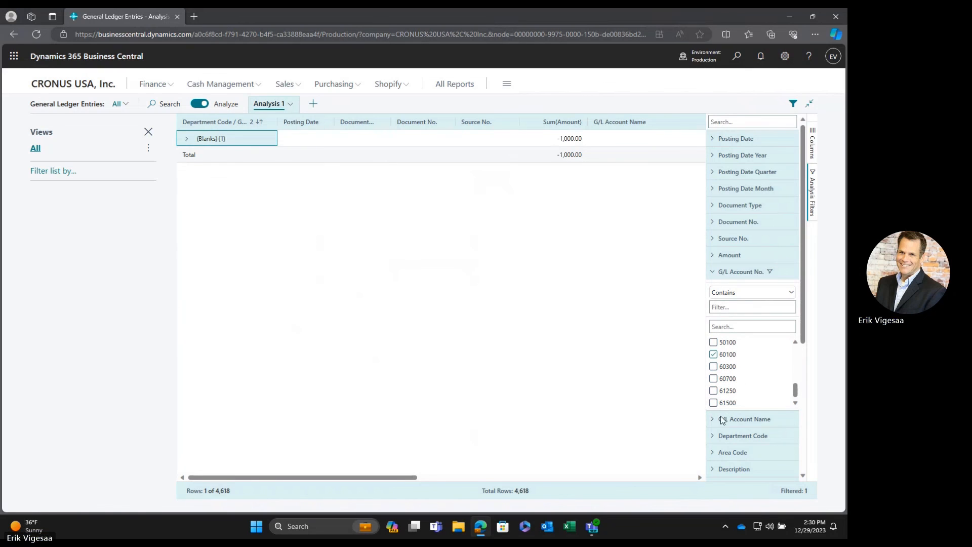
click(714, 403)
click(713, 391)
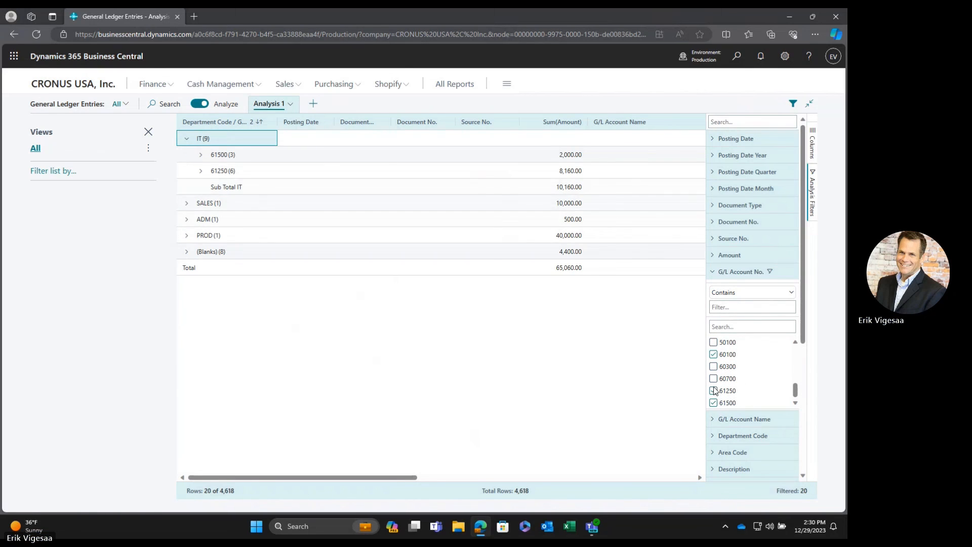
click(714, 378)
click(714, 367)
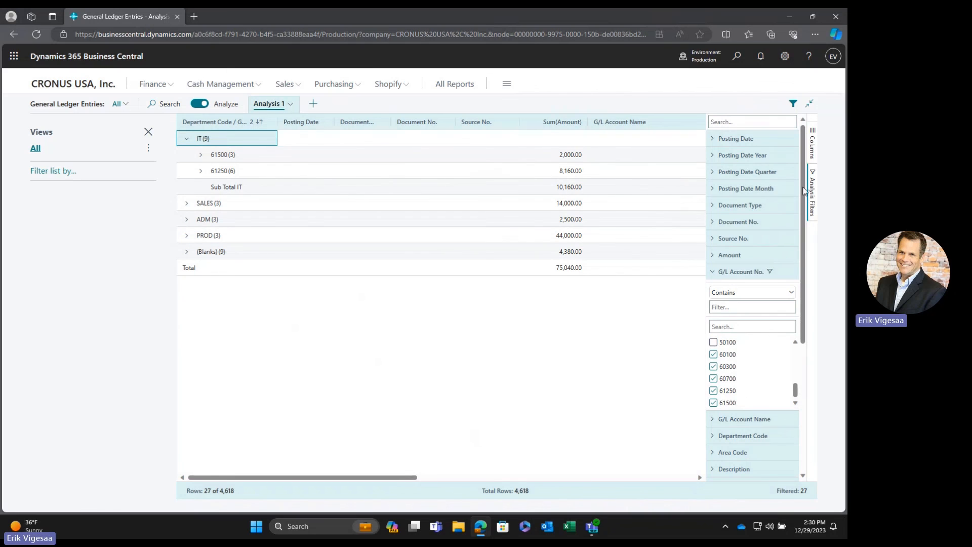
click(813, 148)
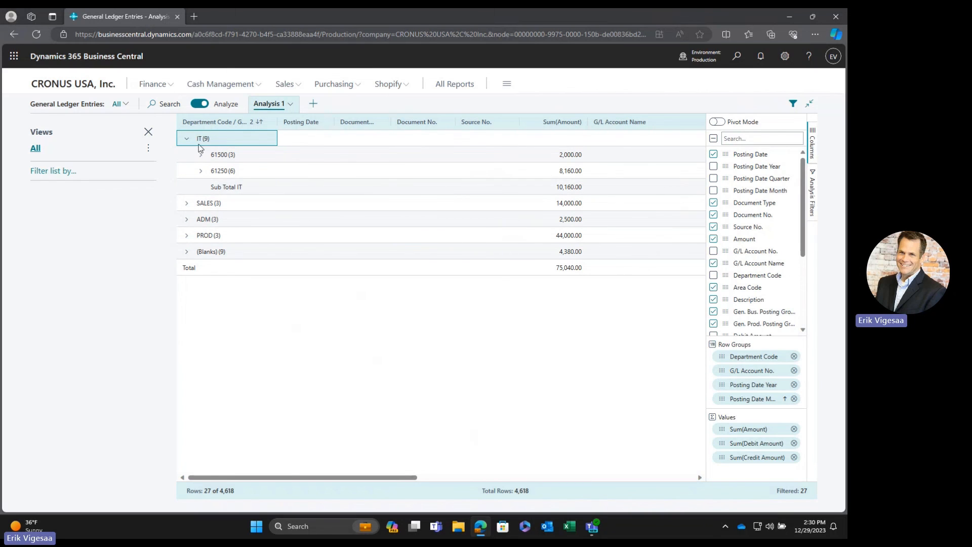
- Expand the SALES department's account 60700 through 2022 and May to view its individual ledger entries
click(191, 207)
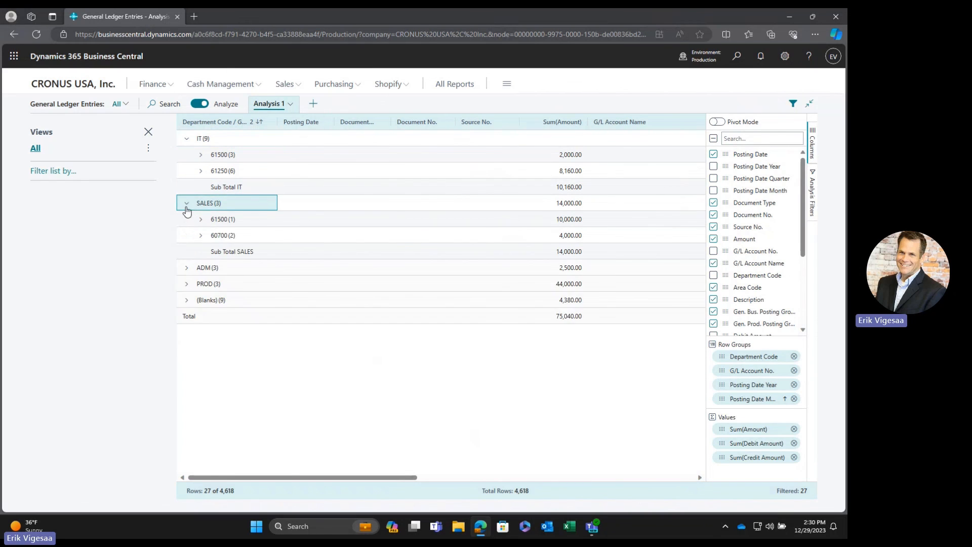
click(187, 205)
click(202, 236)
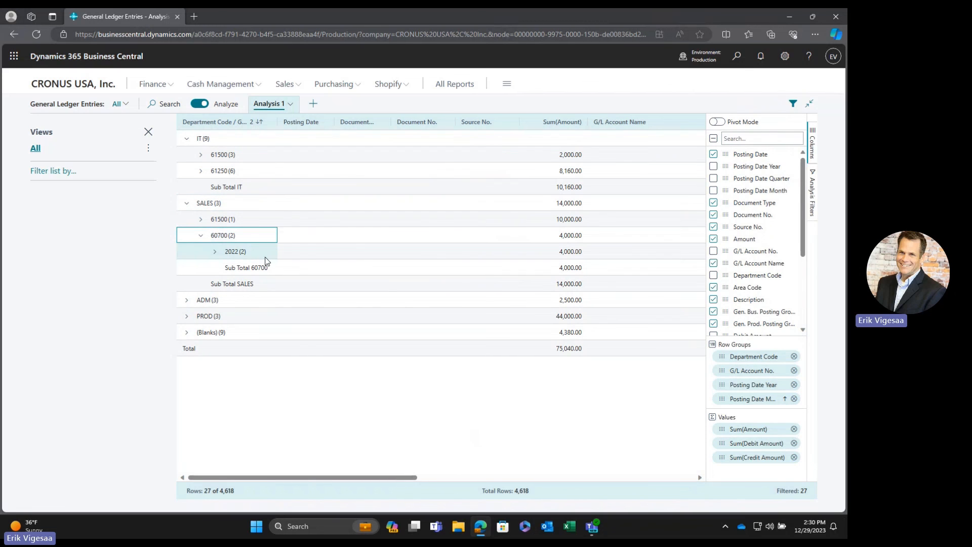
click(215, 253)
click(228, 268)
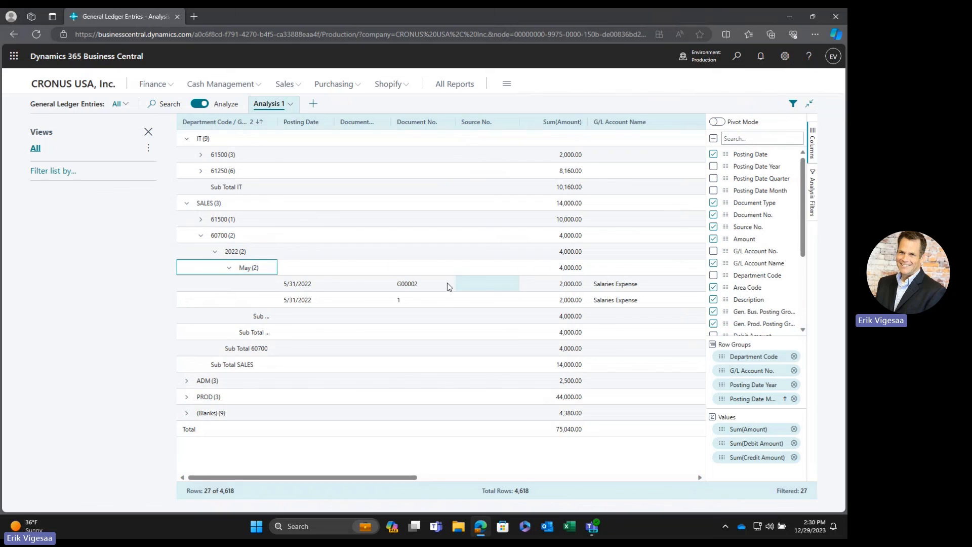
- Rename the Analysis 1 view as "Exp by Dept"
click(293, 105)
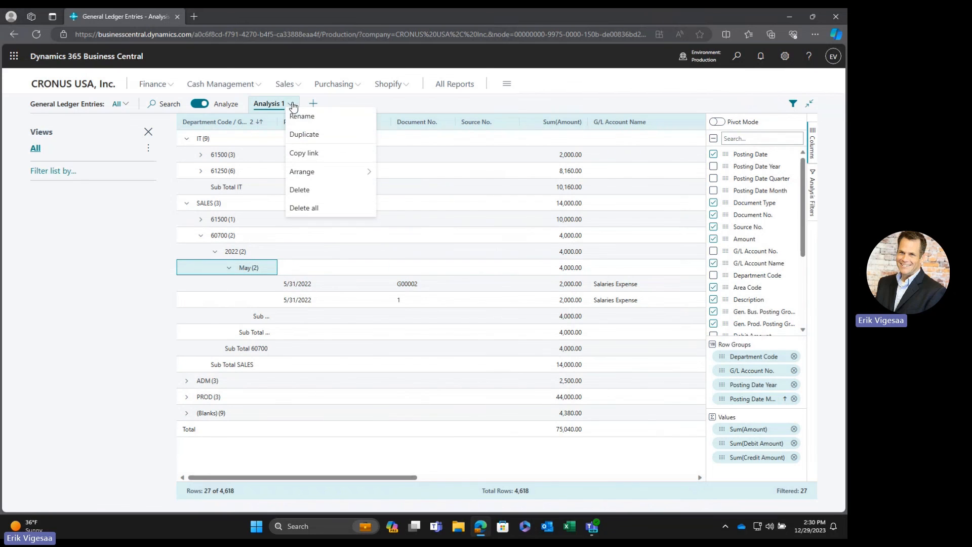
click(300, 117)
text(Exp by Dept)
click(414, 310)
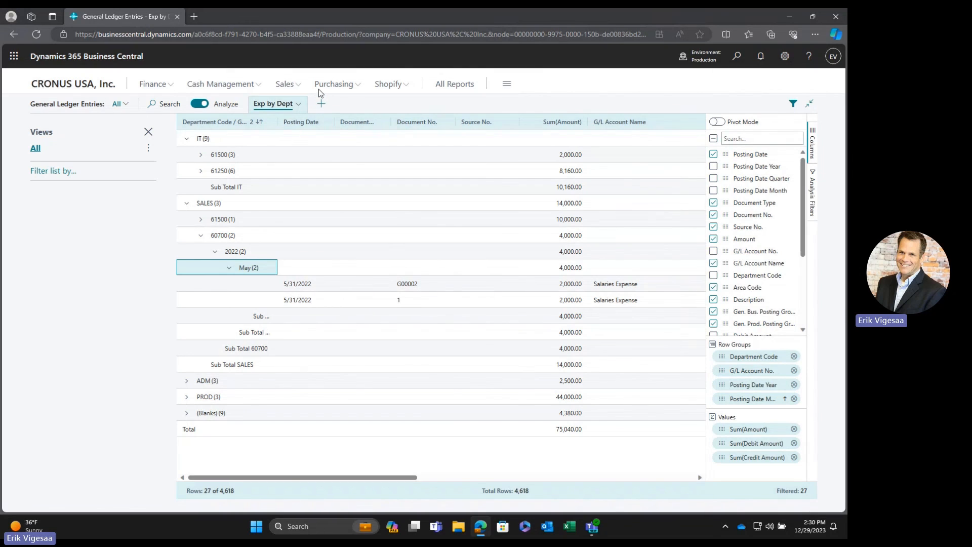
- Show the export formats available for the grouped ledger analysis data
click(363, 287)
right_click(362, 287)
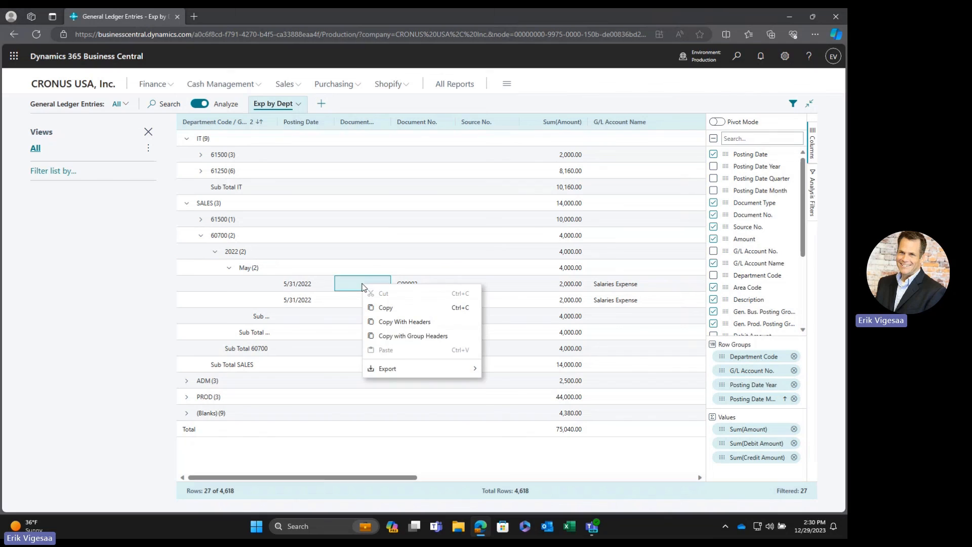
mouse_move(397, 372)
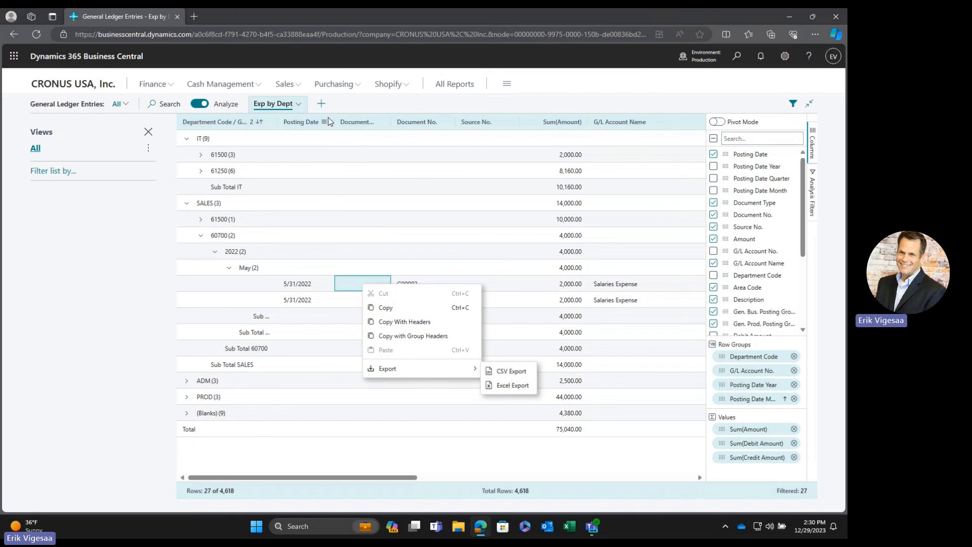
- Open the Posted Purchase Invoices list and turn on analysis mode for it
click(738, 60)
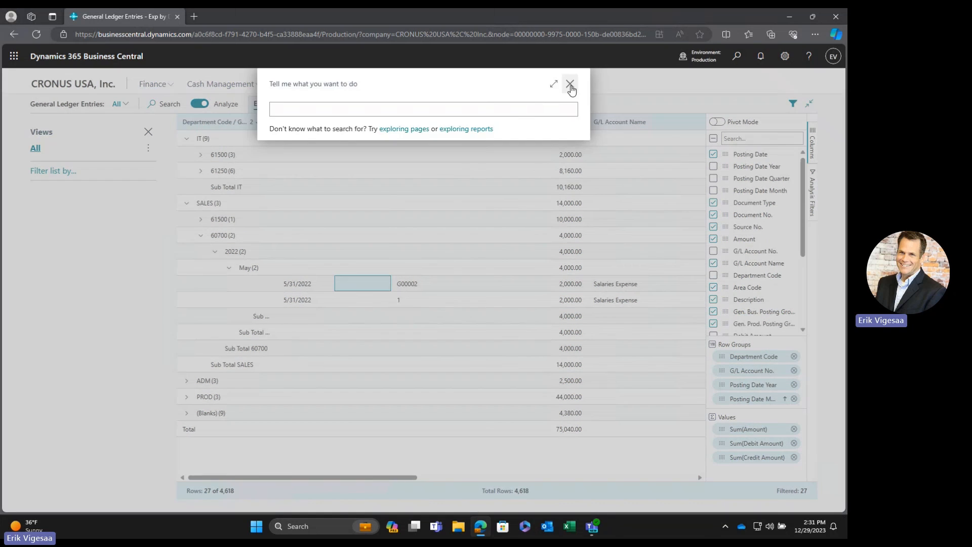
click(571, 87)
click(349, 89)
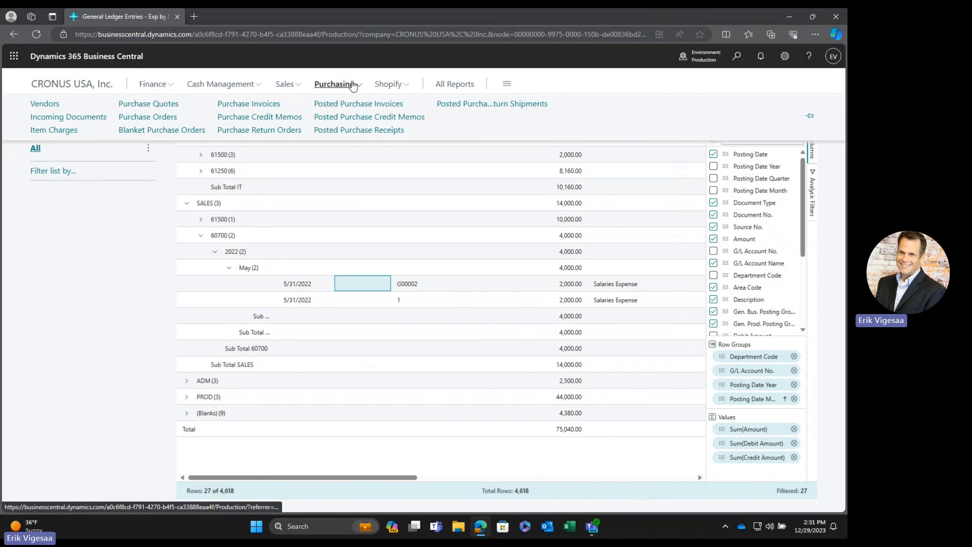
click(367, 104)
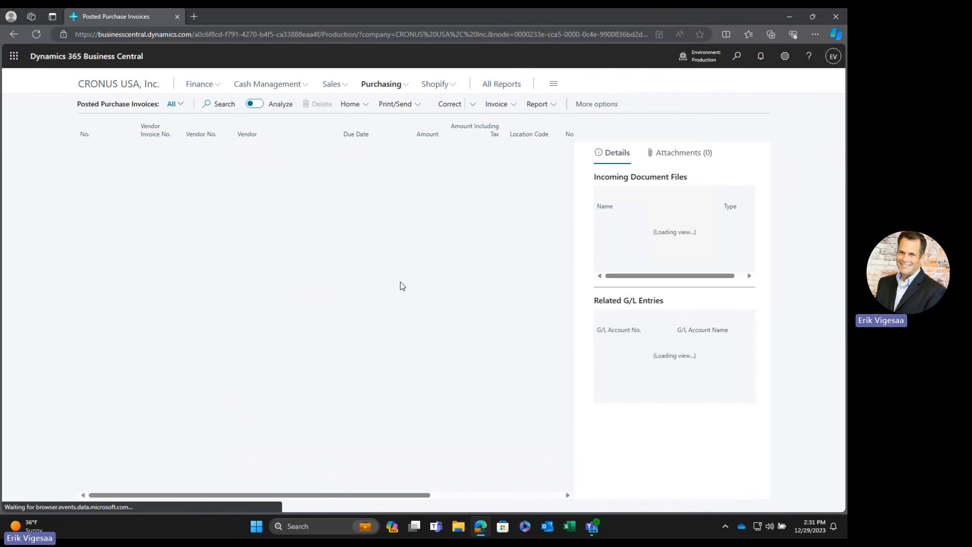
click(255, 104)
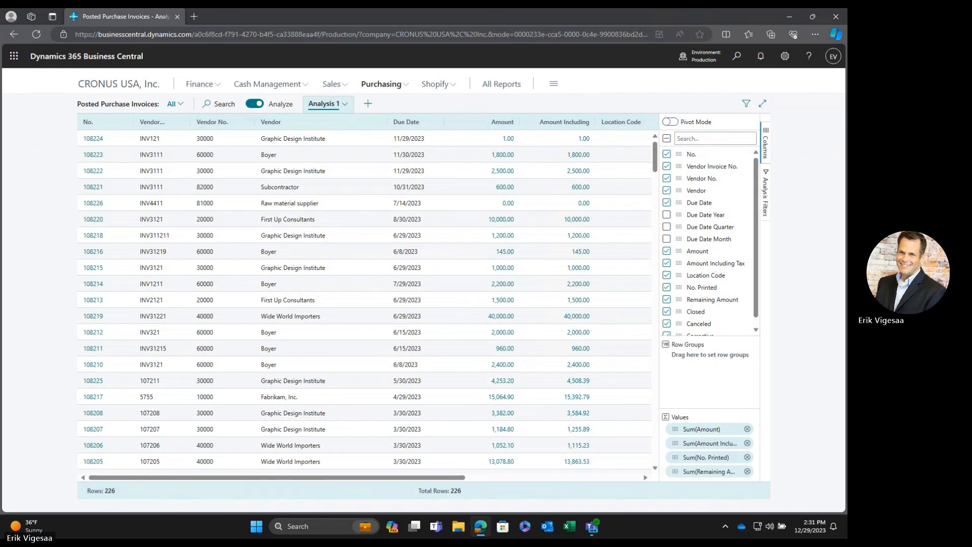
key(alt+Tab)
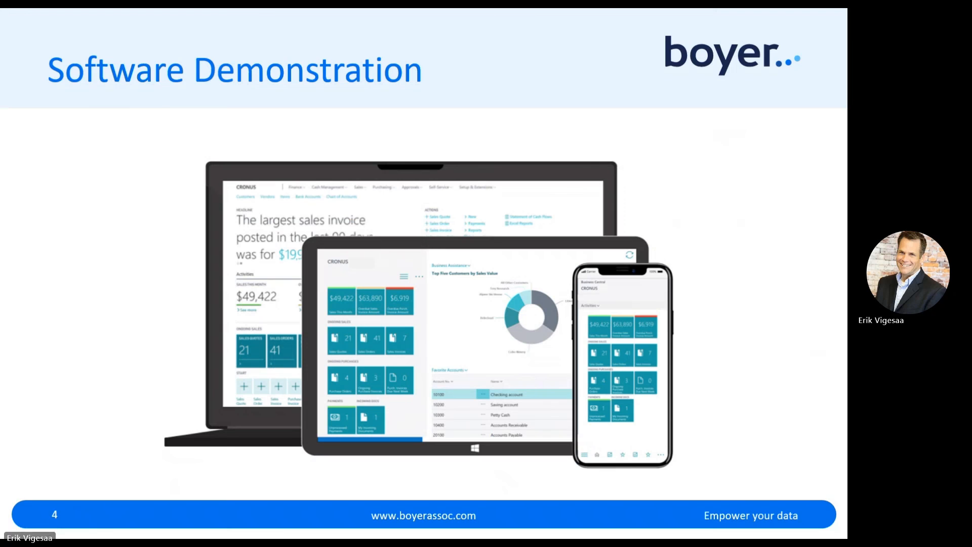
click(281, 527)
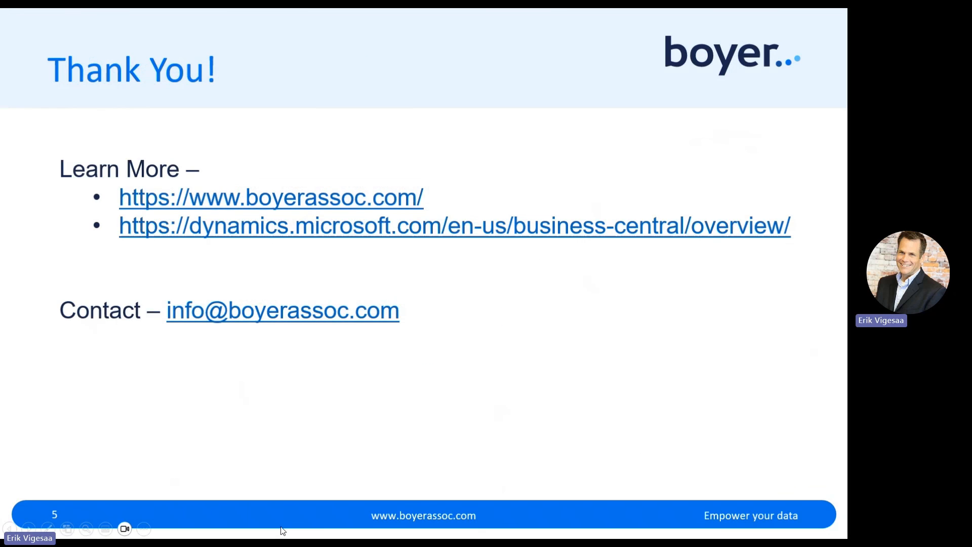